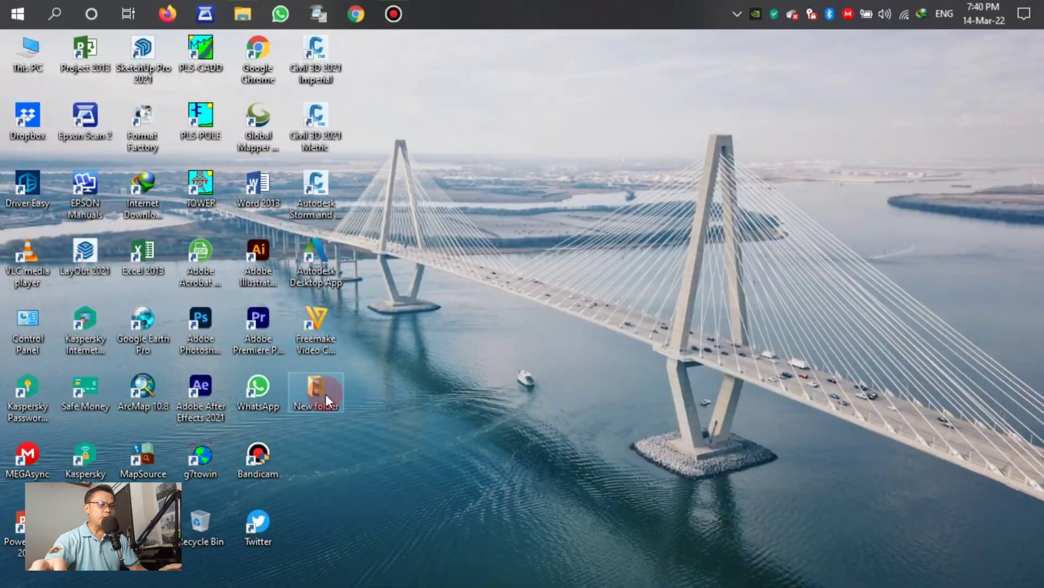
Open New folder on the desktop, select all seven video clips to review them, and close it.
{"action": "double_click", "coordinate": [326, 394]}
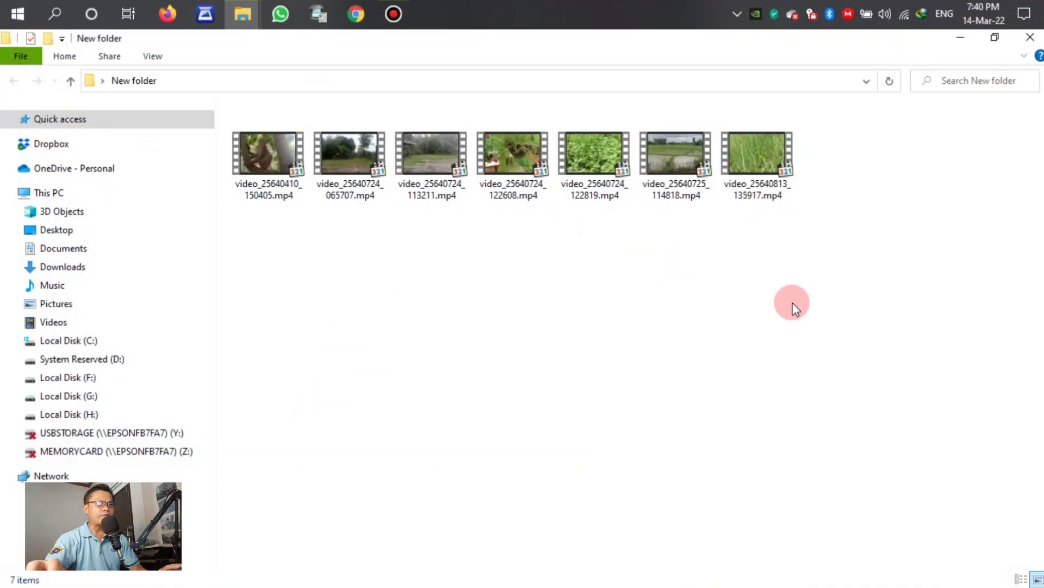
{"action": "left_click_drag", "start_coordinate": [879, 291], "coordinate": [257, 143]}
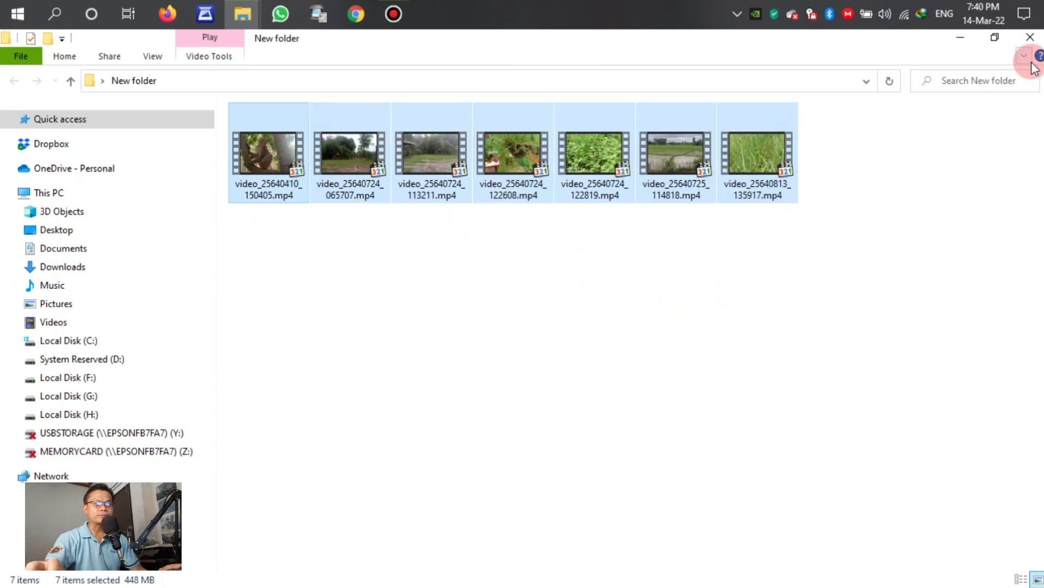
{"action": "left_click", "coordinate": [1029, 36]}
Refresh the desktop and launch Premiere Pro.
{"action": "right_click", "coordinate": [553, 148]}
{"action": "left_click", "coordinate": [600, 195]}
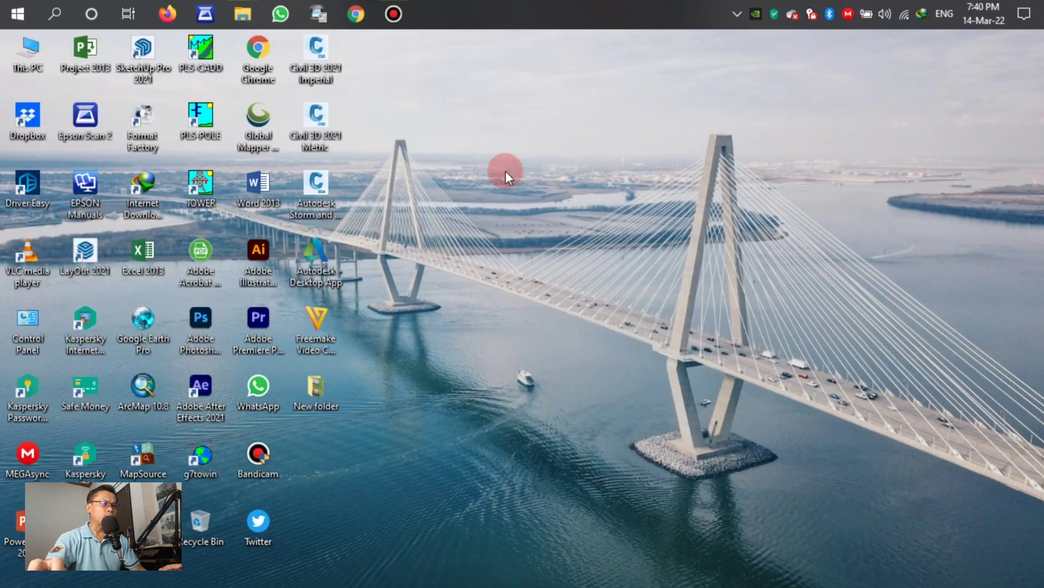
{"action": "right_click", "coordinate": [507, 175]}
{"action": "left_click", "coordinate": [555, 225]}
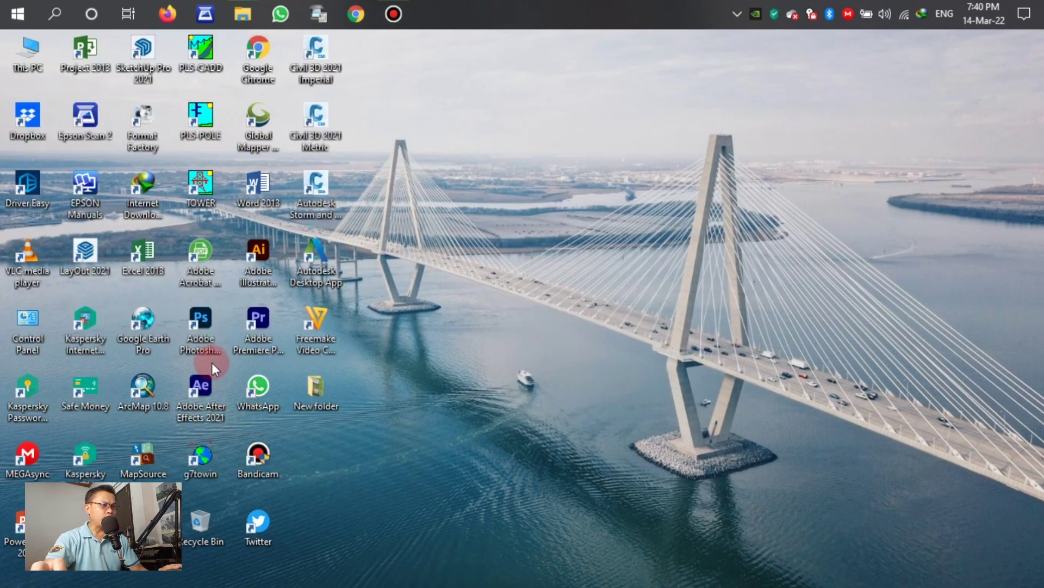
{"action": "double_click", "coordinate": [272, 336]}
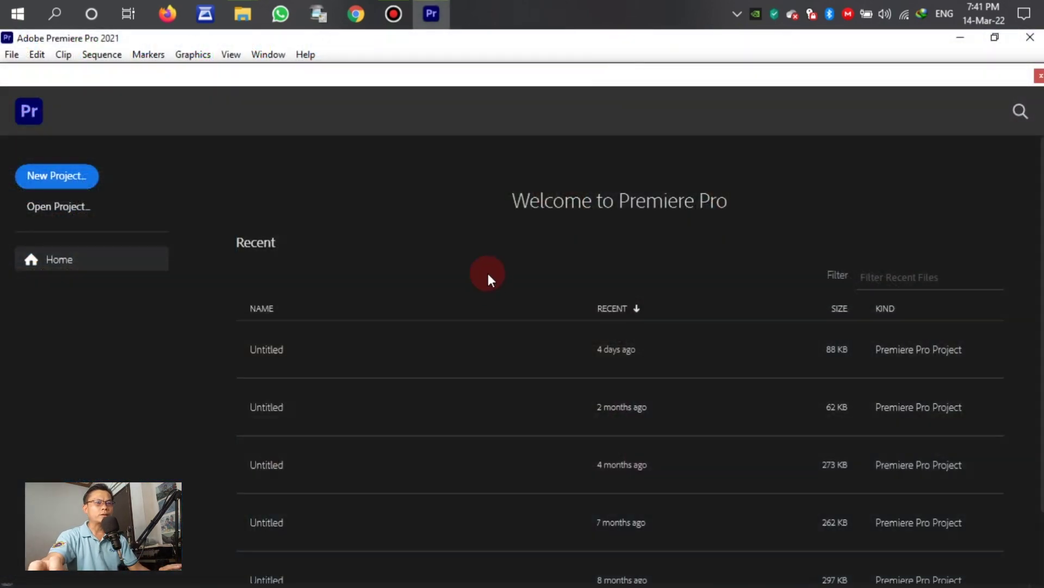
Create a new project named Untitled with its location set to Desktop > New folder.
{"action": "left_click", "coordinate": [60, 182]}
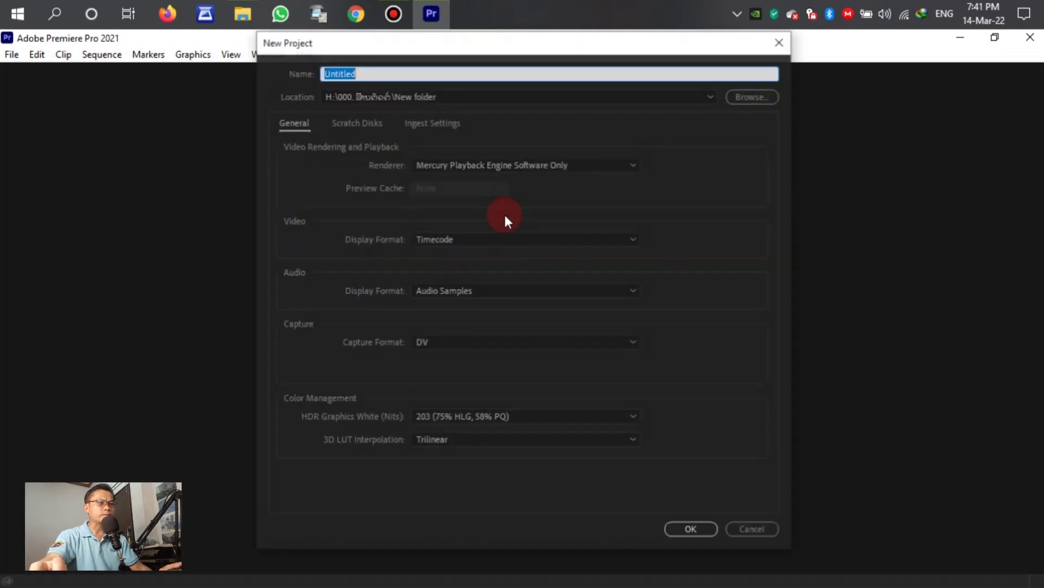
{"action": "left_click", "coordinate": [758, 100]}
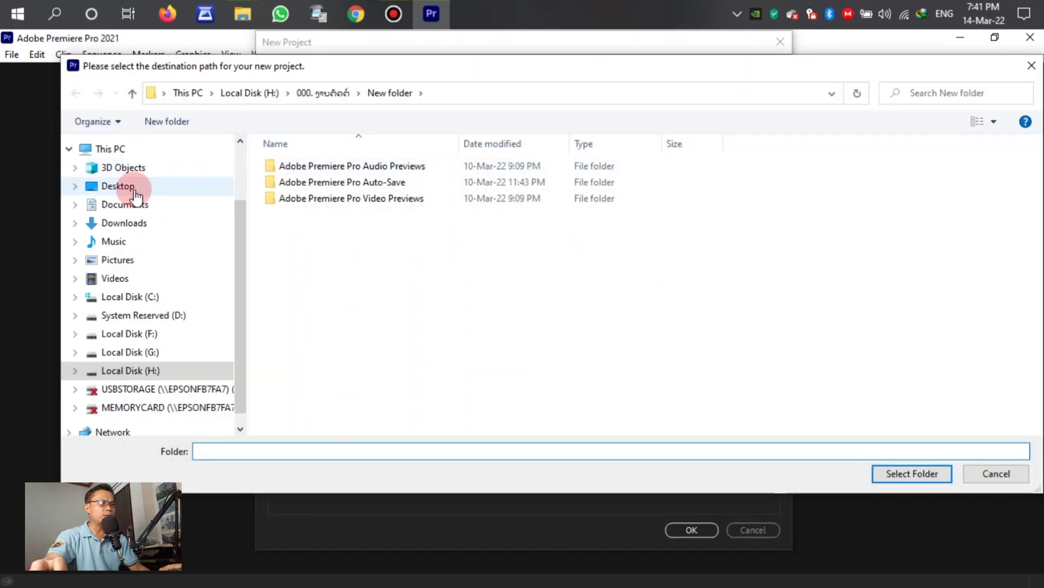
{"action": "left_click", "coordinate": [130, 186]}
{"action": "left_click", "coordinate": [300, 179]}
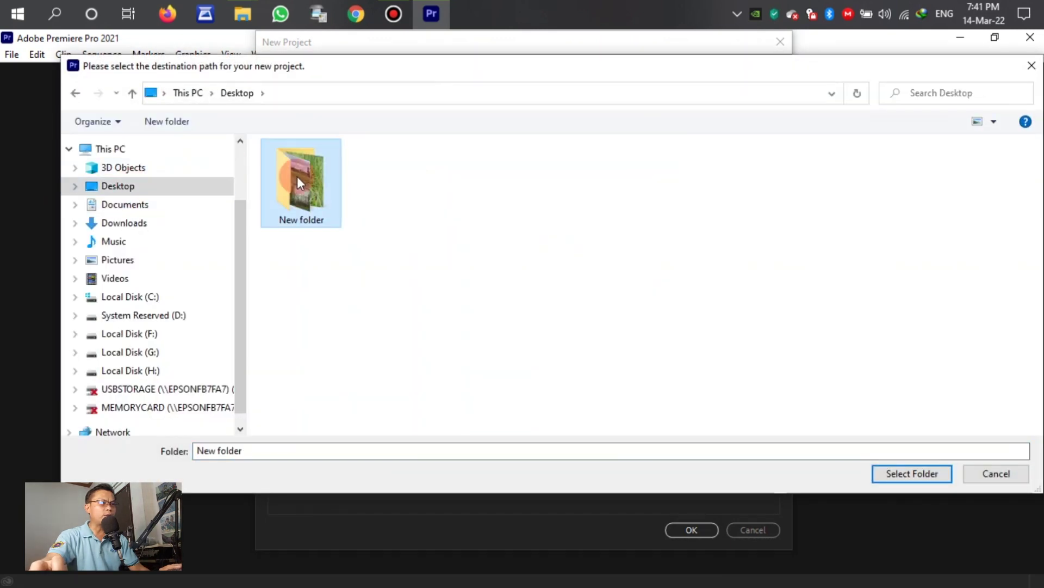
{"action": "left_click", "coordinate": [914, 477]}
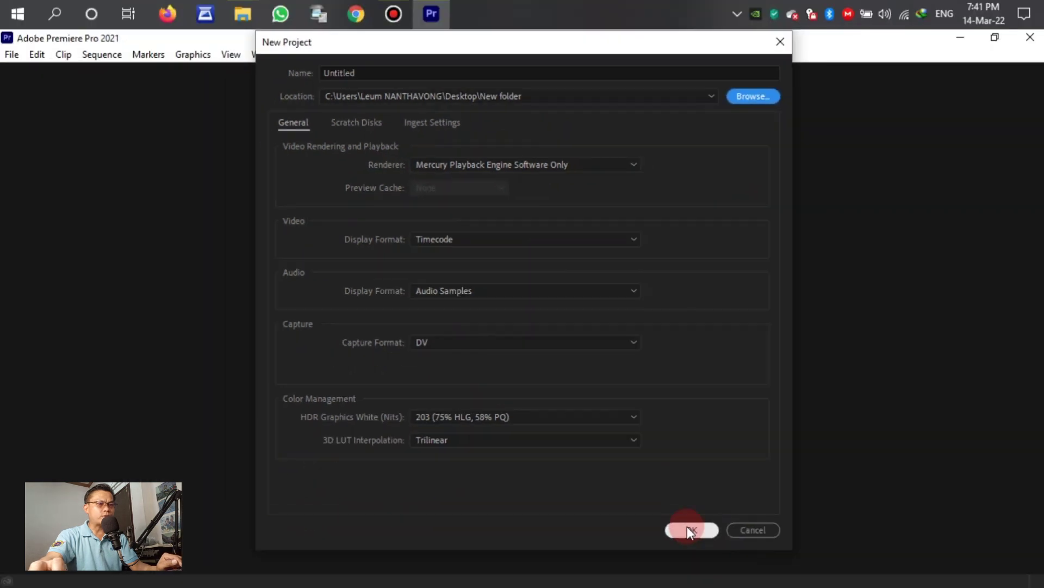
{"action": "left_click", "coordinate": [689, 530]}
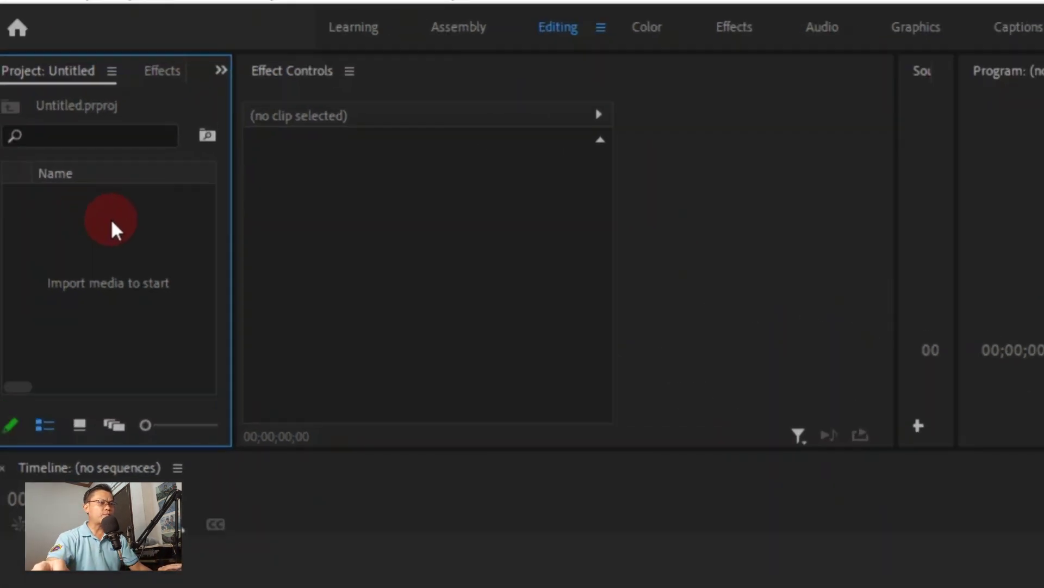
Create Sequence 01 using the AVCHD 1080p30 preset from the Project panel's New Item menu.
{"action": "right_click", "coordinate": [112, 222]}
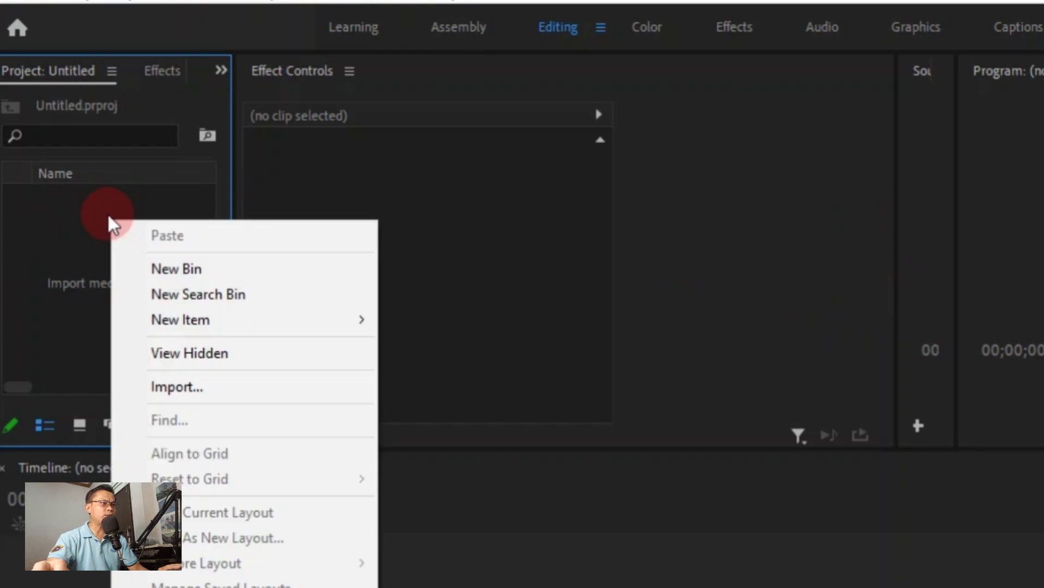
{"action": "mouse_move", "coordinate": [221, 326]}
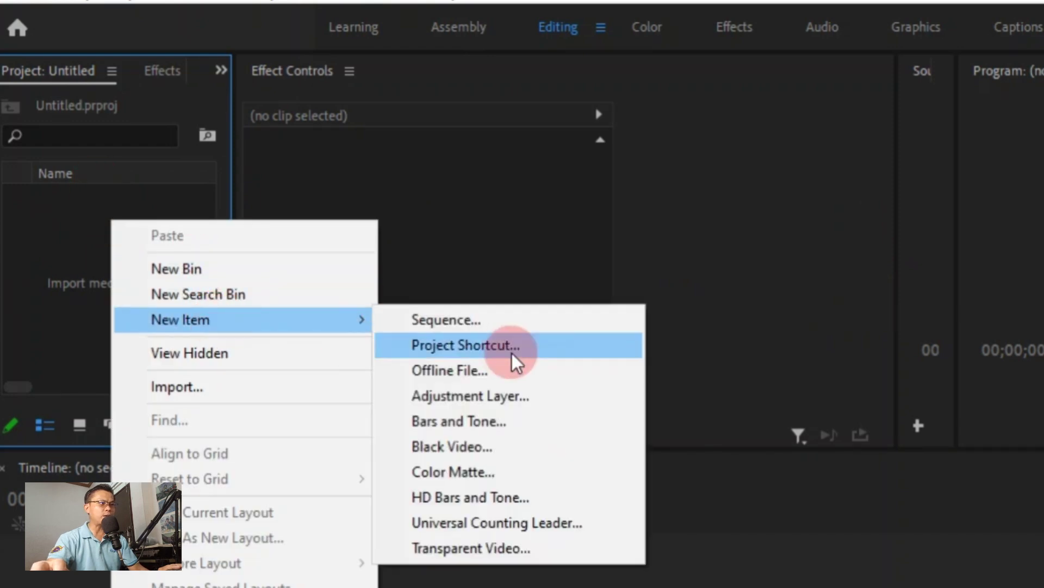
{"action": "left_click", "coordinate": [491, 315]}
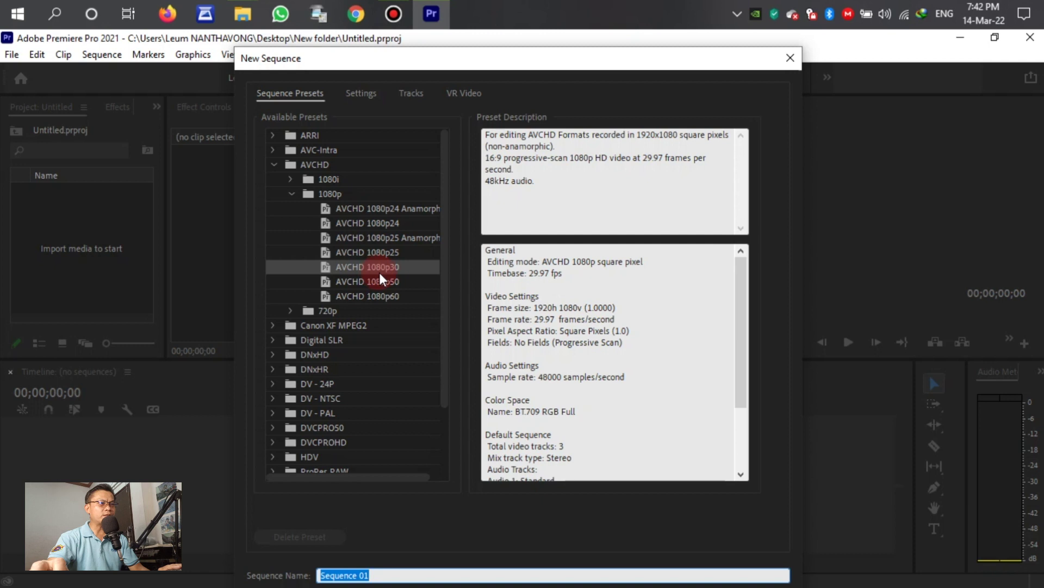
{"action": "left_click_drag", "start_coordinate": [613, 51], "coordinate": [615, 35]}
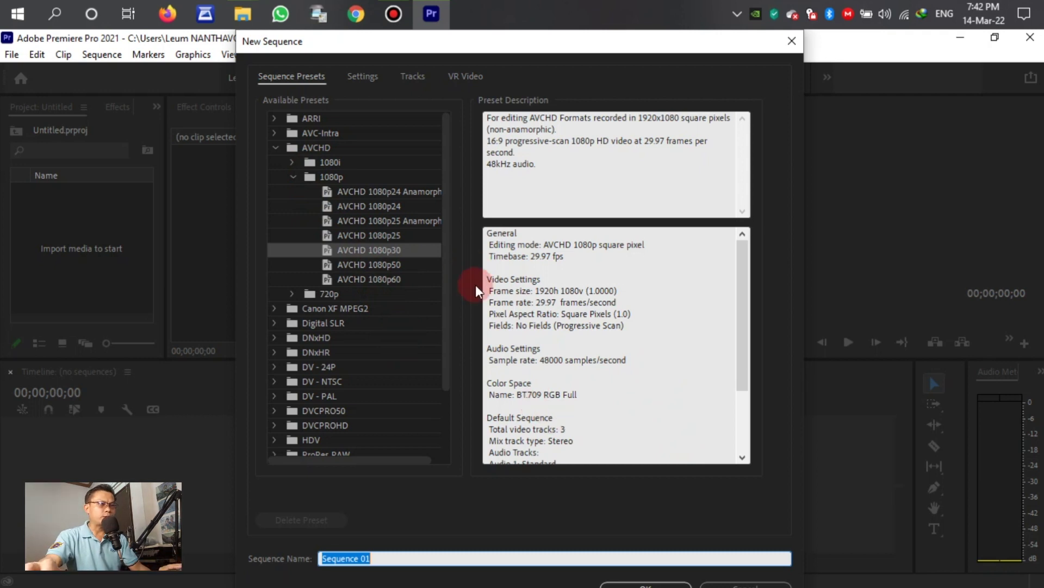
{"action": "left_click", "coordinate": [634, 584]}
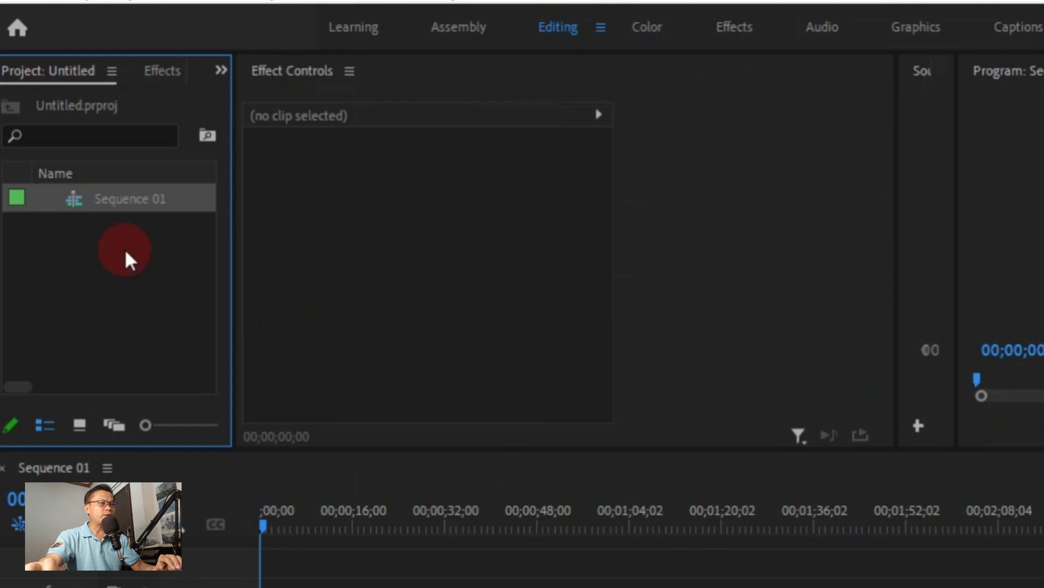
{"action": "right_click", "coordinate": [117, 241]}
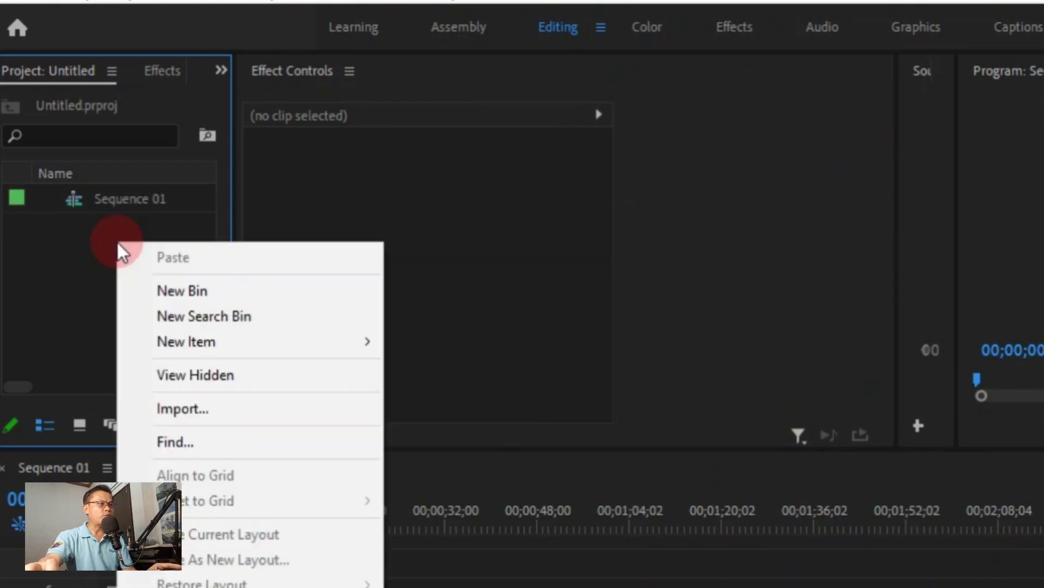
Create a new bin named VIDEO in the project and open it.
{"action": "left_click", "coordinate": [181, 290]}
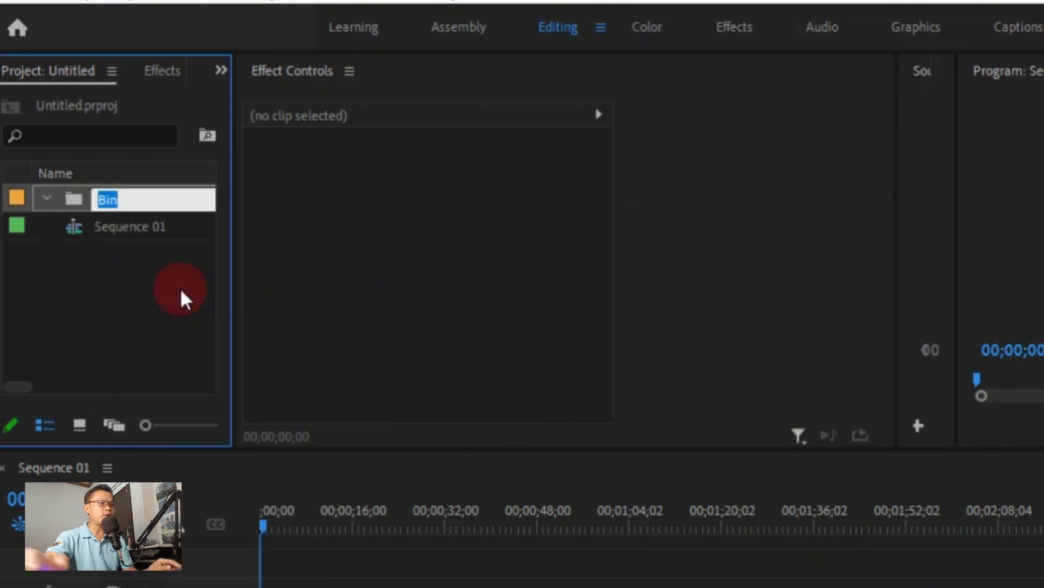
{"action": "type", "text": "V"}
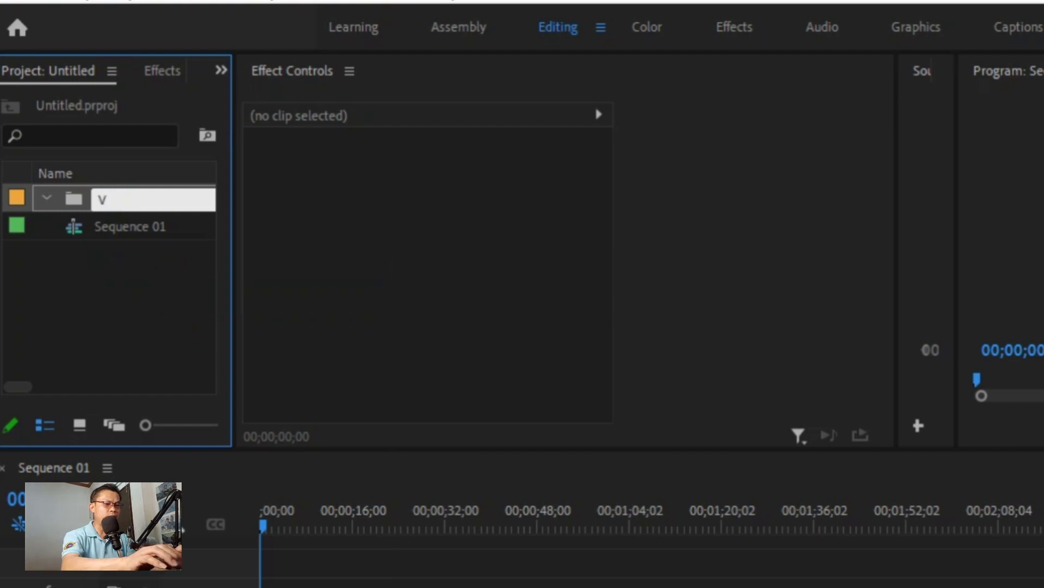
{"action": "type", "text": "IDEO"}
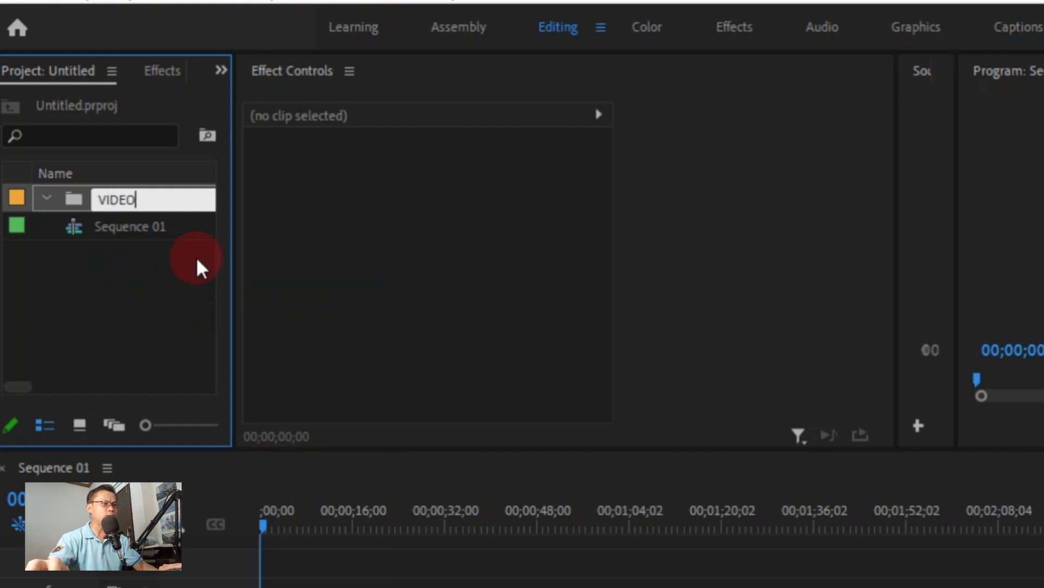
{"action": "left_click", "coordinate": [158, 298]}
{"action": "left_click", "coordinate": [144, 199]}
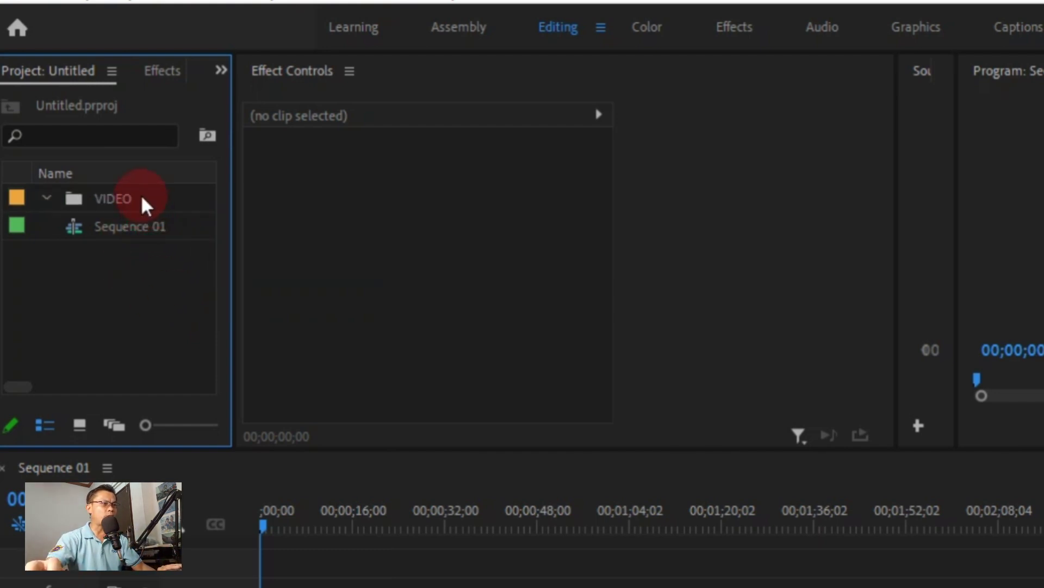
{"action": "double_click", "coordinate": [104, 192]}
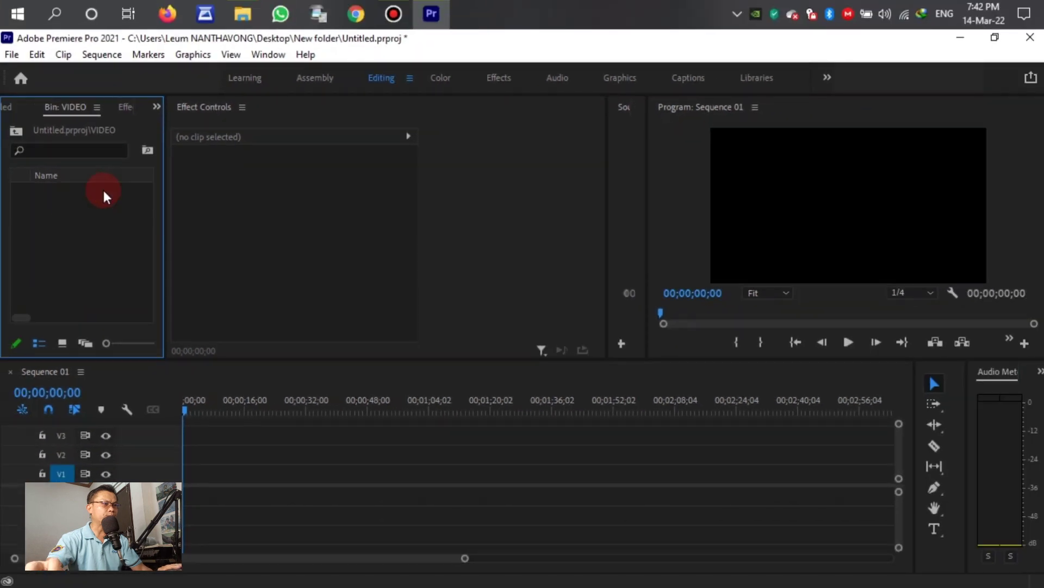
Import all seven video clips from Desktop > New folder into the VIDEO bin.
{"action": "right_click", "coordinate": [78, 215]}
{"action": "left_click", "coordinate": [127, 328]}
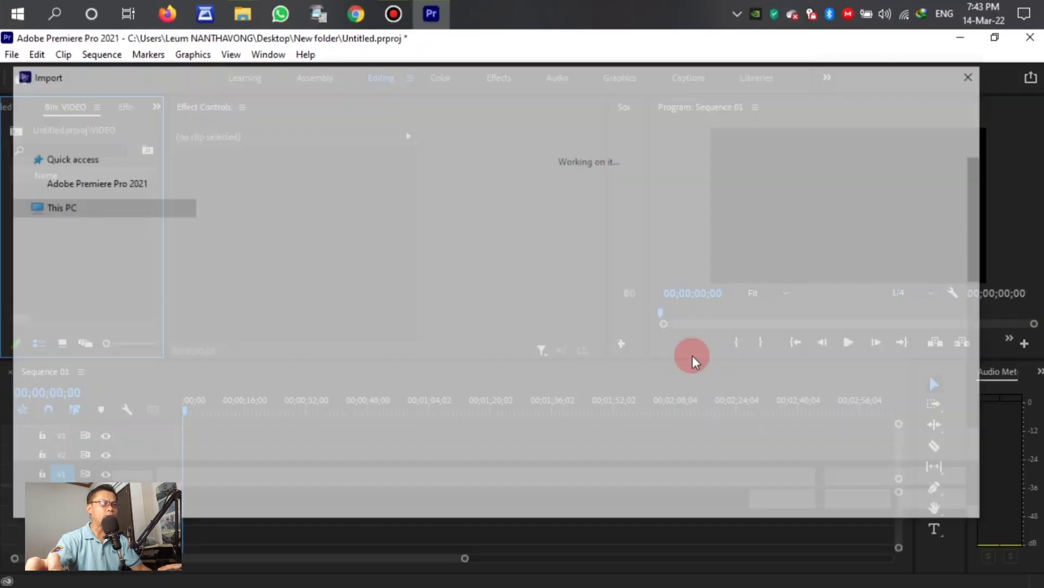
{"action": "left_click", "coordinate": [76, 195]}
{"action": "double_click", "coordinate": [251, 191]}
{"action": "left_click", "coordinate": [917, 130]}
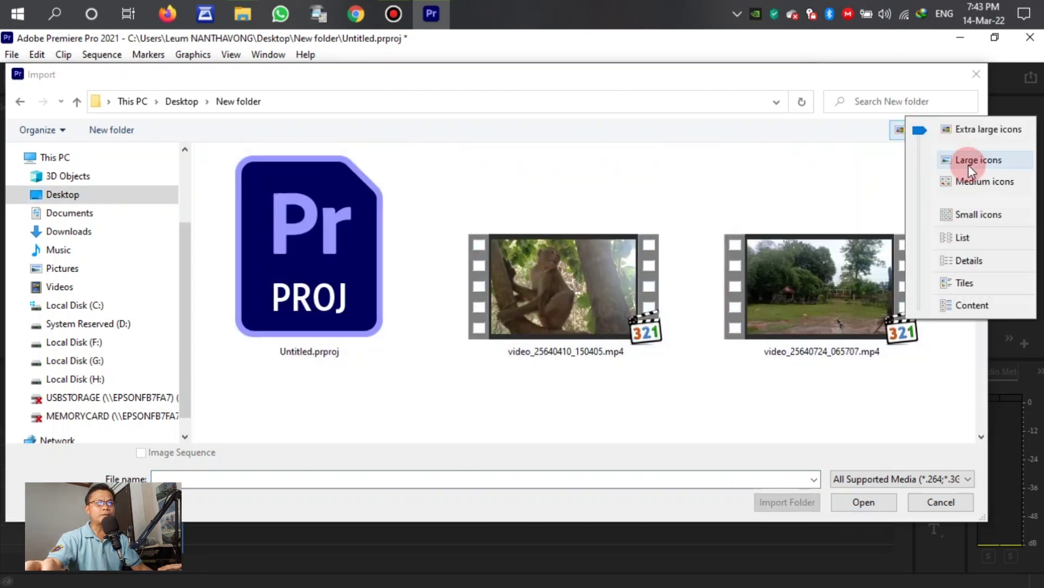
{"action": "left_click", "coordinate": [969, 161]}
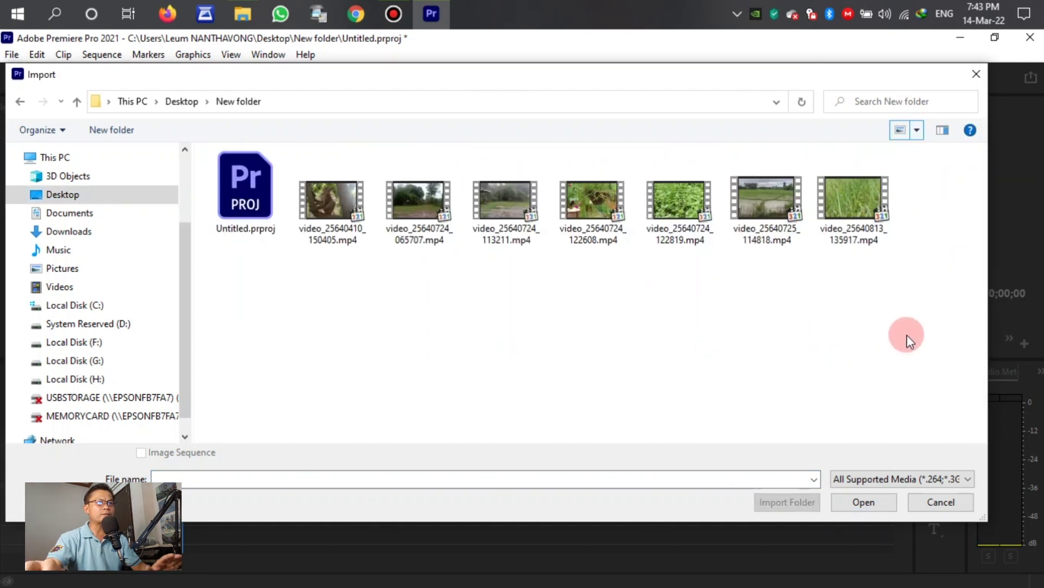
{"action": "left_click_drag", "start_coordinate": [906, 337], "coordinate": [304, 147]}
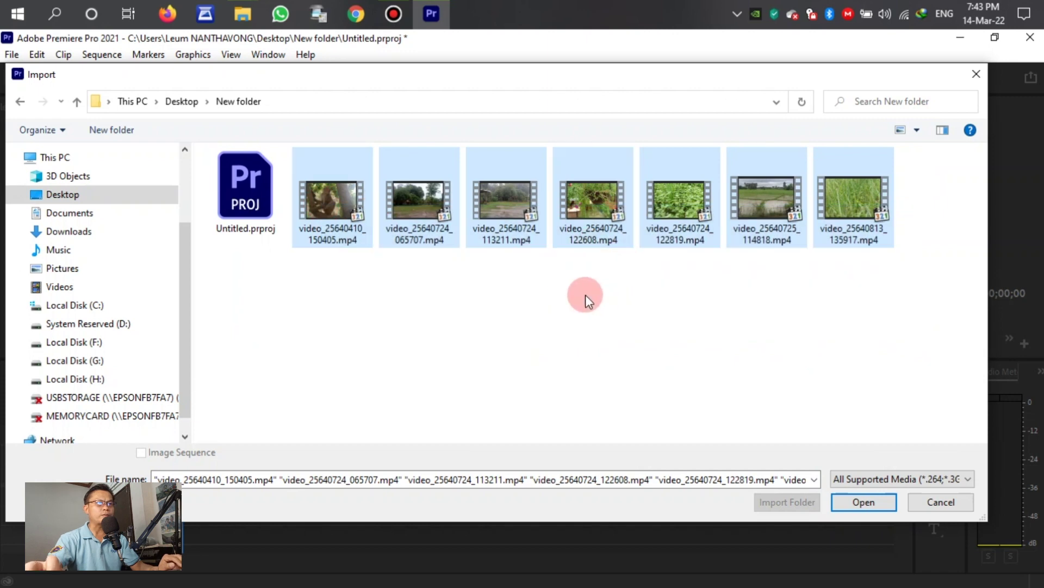
{"action": "left_click", "coordinate": [866, 504]}
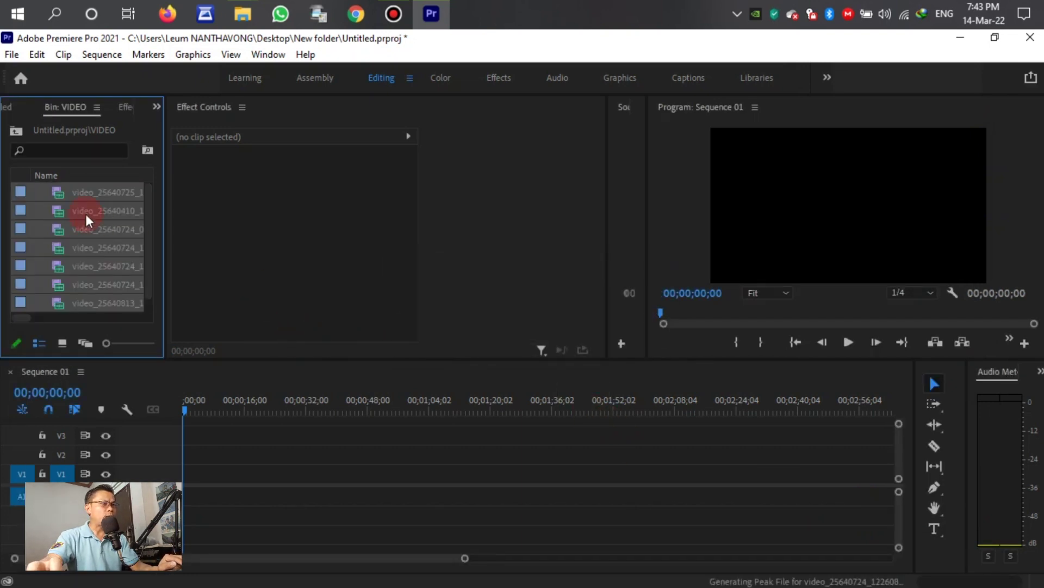
Widen the bin panel, return to the Project: Untitled view, and collapse the VIDEO folder.
{"action": "left_click_drag", "start_coordinate": [166, 218], "coordinate": [218, 218]}
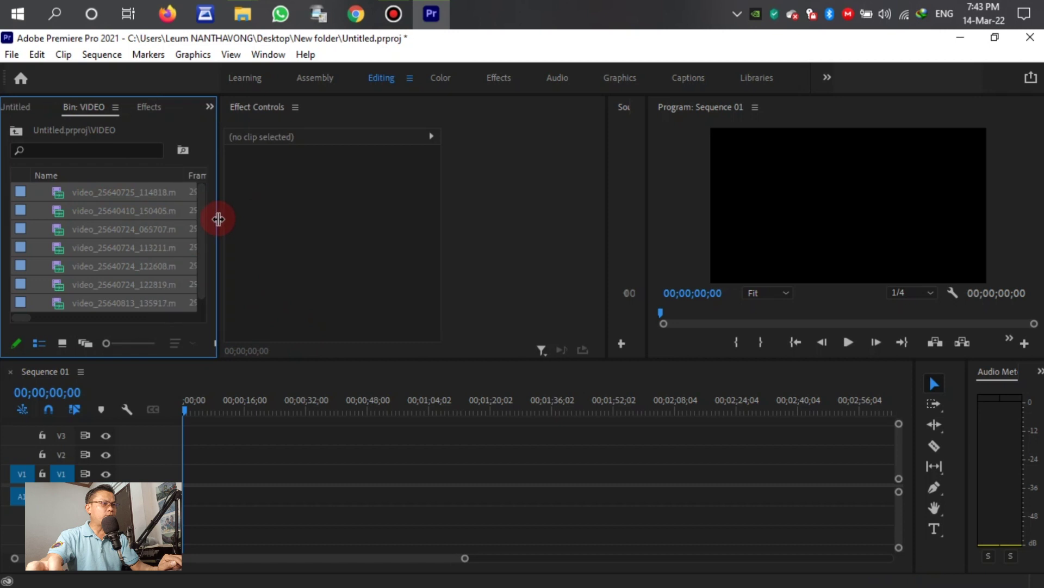
{"action": "left_click", "coordinate": [209, 107]}
{"action": "left_click", "coordinate": [229, 128]}
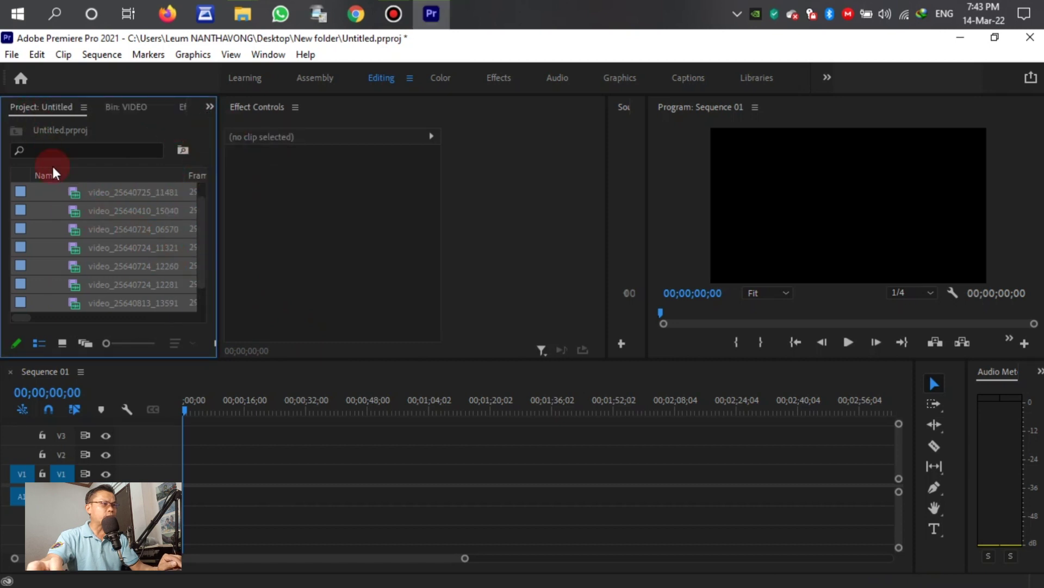
{"action": "scroll", "coordinate": [199, 214], "scroll_direction": "up", "scroll_amount": 1}
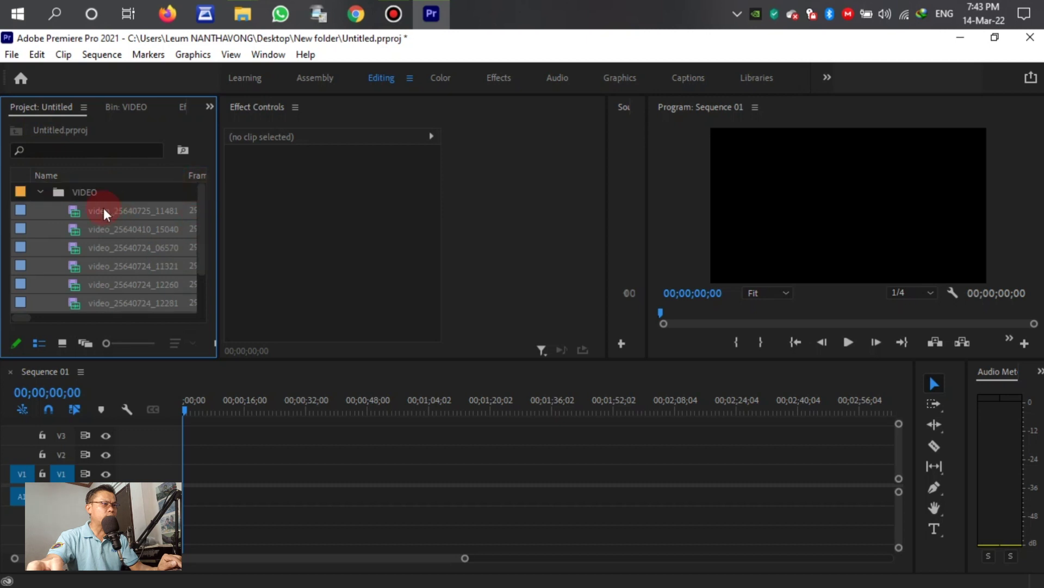
{"action": "left_click", "coordinate": [42, 190]}
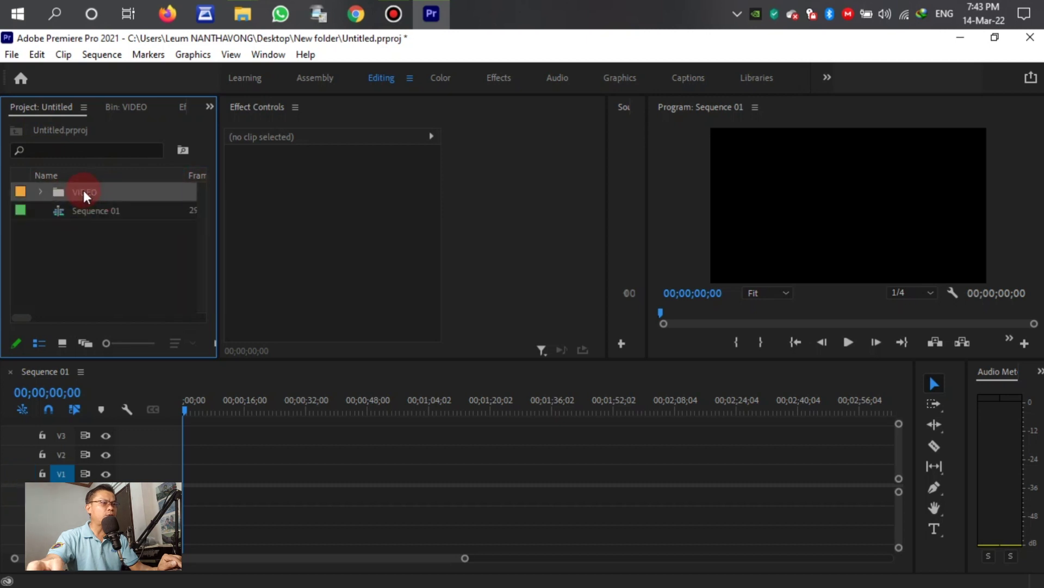
Add every VIDEO bin clip to Sequence 01, matching the sequence settings to the footage.
{"action": "left_click_drag", "start_coordinate": [83, 192], "coordinate": [248, 476]}
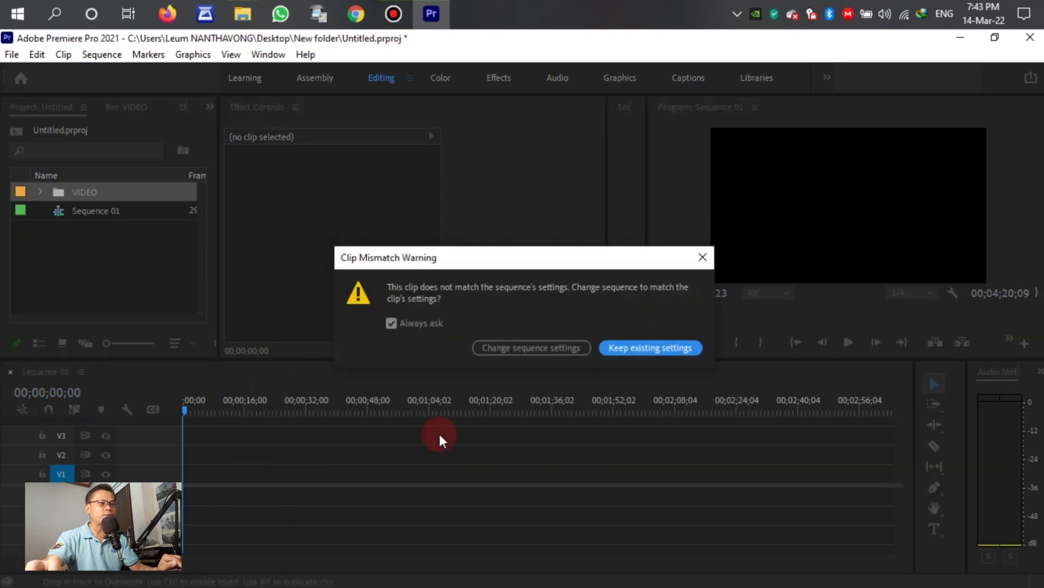
{"action": "left_click", "coordinate": [513, 348]}
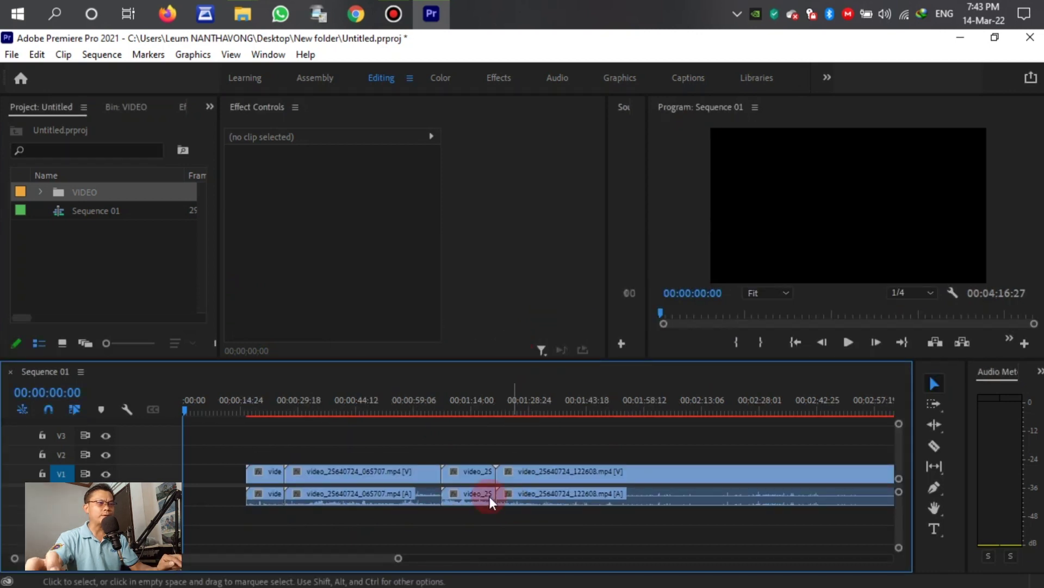
{"action": "key", "text": "minus"}
{"action": "key", "text": "minus"}
Apply Scale to Frame Size to the first clip, video_25640410_150405.mp4.
{"action": "scroll", "coordinate": [237, 479], "scroll_direction": "up", "scroll_amount": 3}
{"action": "scroll", "coordinate": [244, 469], "scroll_direction": "up", "scroll_amount": 3}
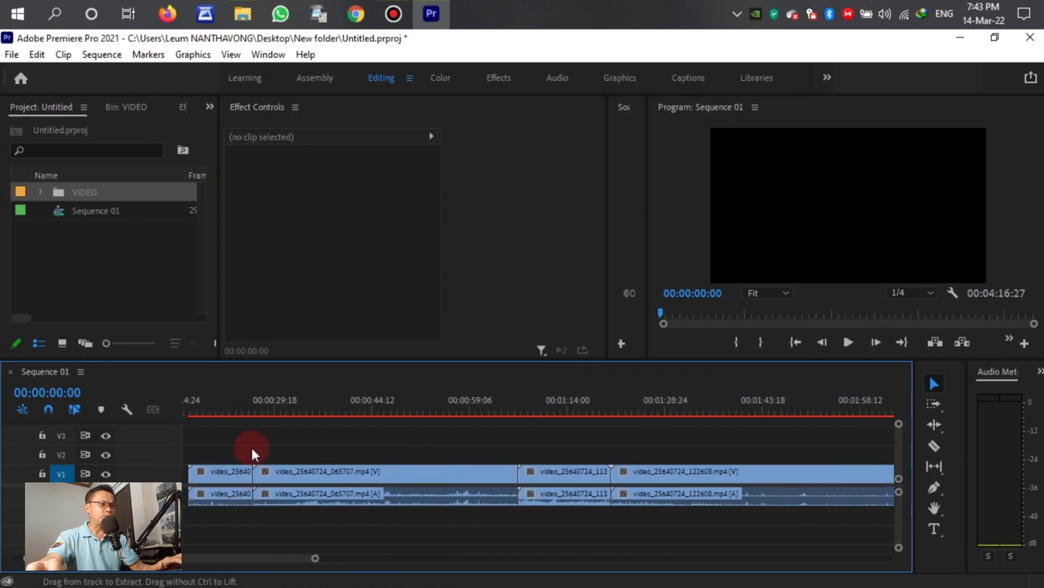
{"action": "left_click", "coordinate": [245, 410]}
{"action": "scroll", "coordinate": [239, 479], "scroll_direction": "up", "scroll_amount": 2}
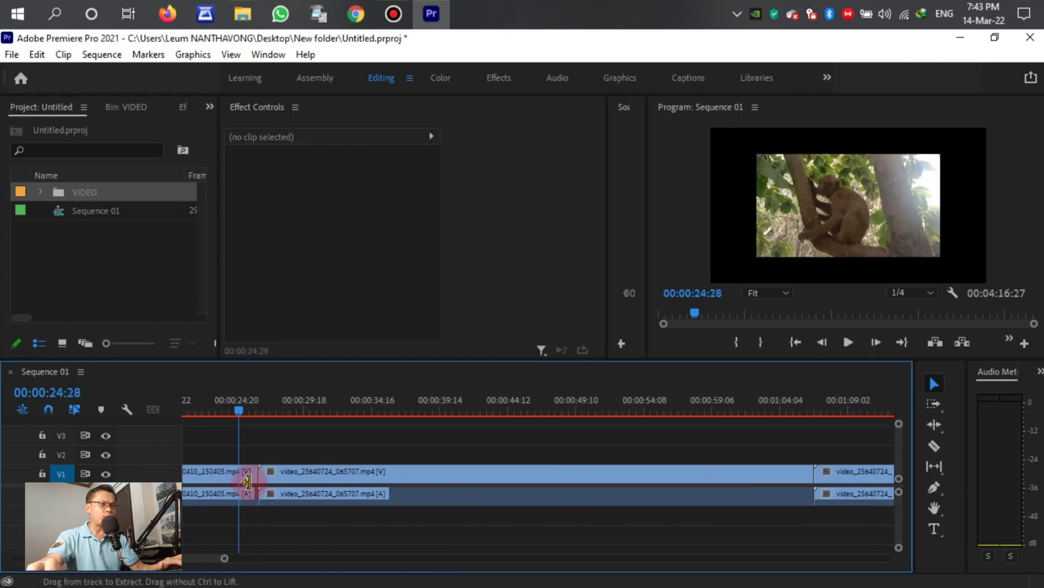
{"action": "scroll", "coordinate": [245, 479], "scroll_direction": "up", "scroll_amount": 1}
{"action": "left_click", "coordinate": [217, 479]}
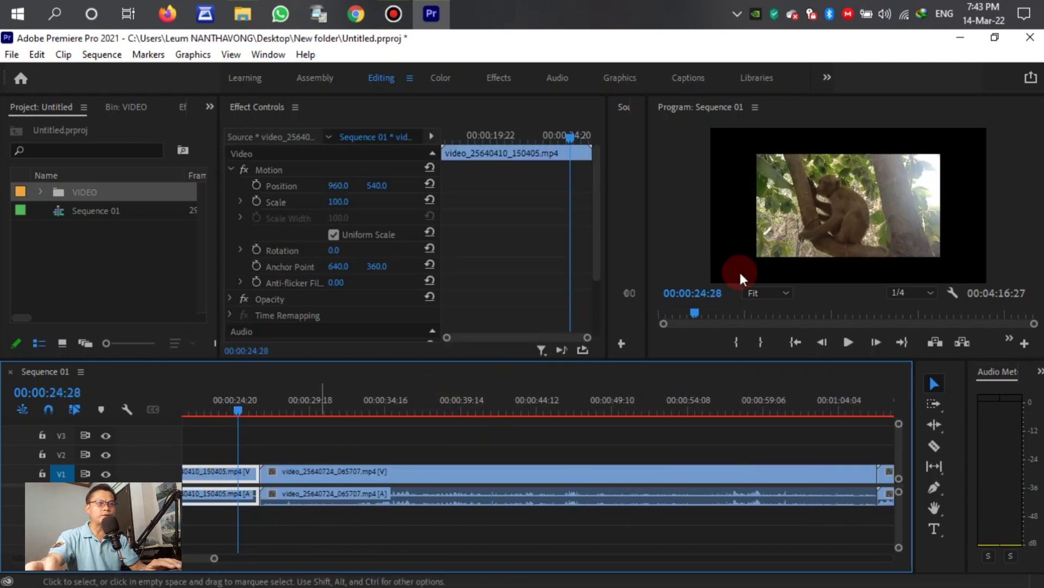
{"action": "left_click", "coordinate": [230, 495]}
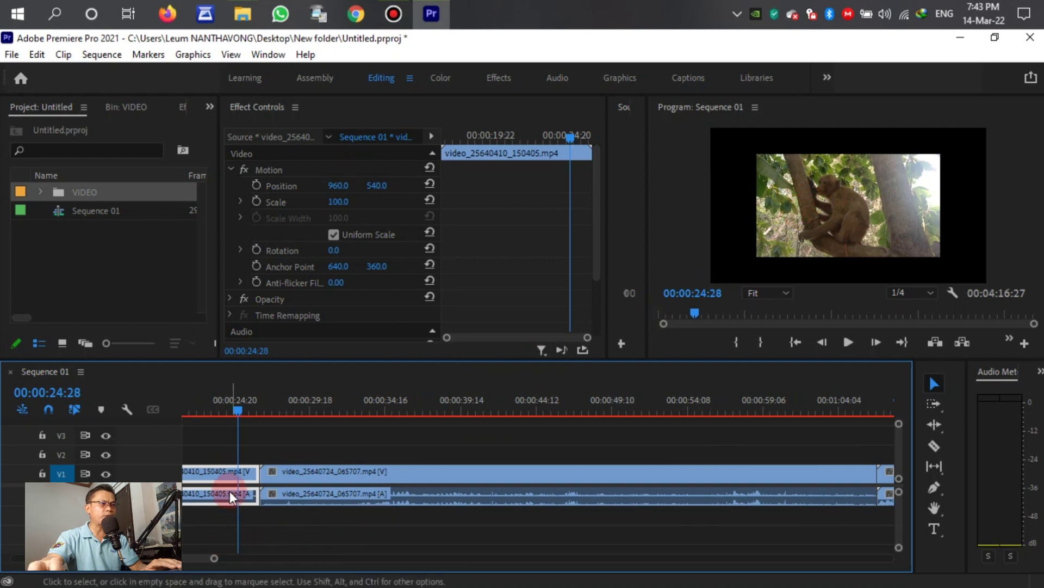
{"action": "right_click", "coordinate": [226, 476]}
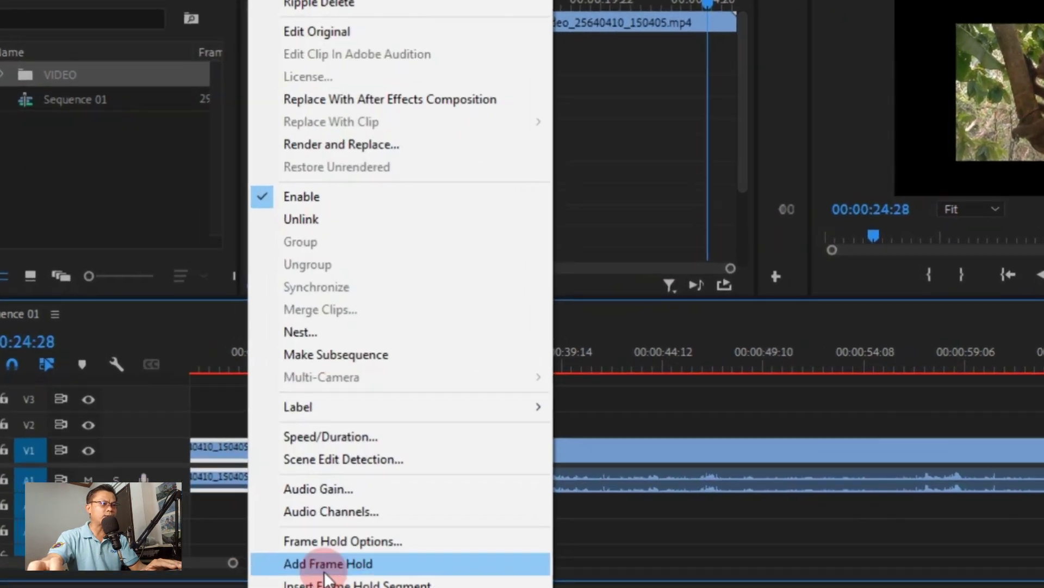
{"action": "scroll", "coordinate": [381, 578], "scroll_direction": "down", "scroll_amount": 2}
{"action": "scroll", "coordinate": [382, 580], "scroll_direction": "down", "scroll_amount": 2}
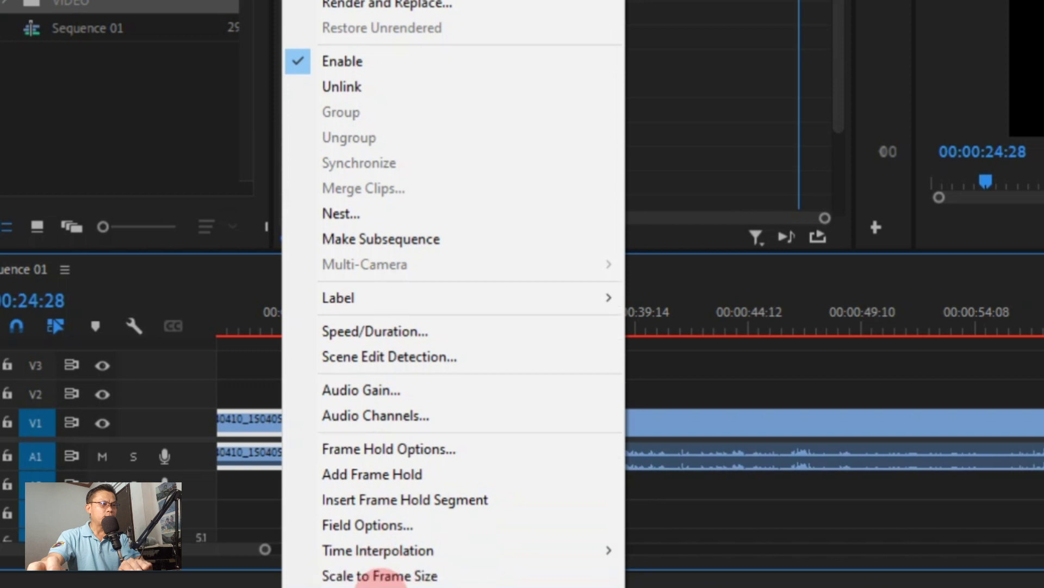
{"action": "scroll", "coordinate": [382, 582], "scroll_direction": "down", "scroll_amount": 2}
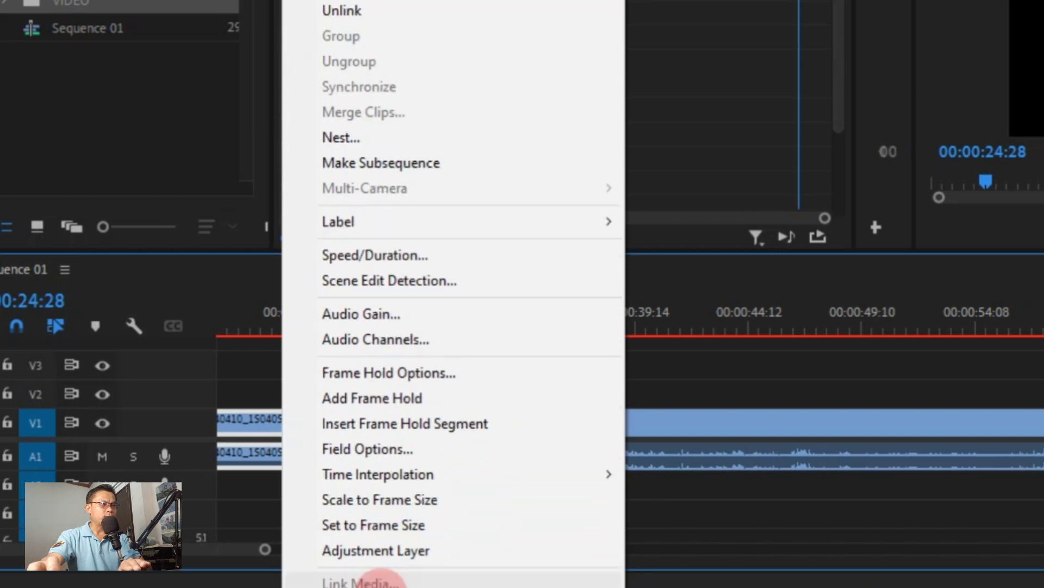
{"action": "left_click", "coordinate": [391, 506]}
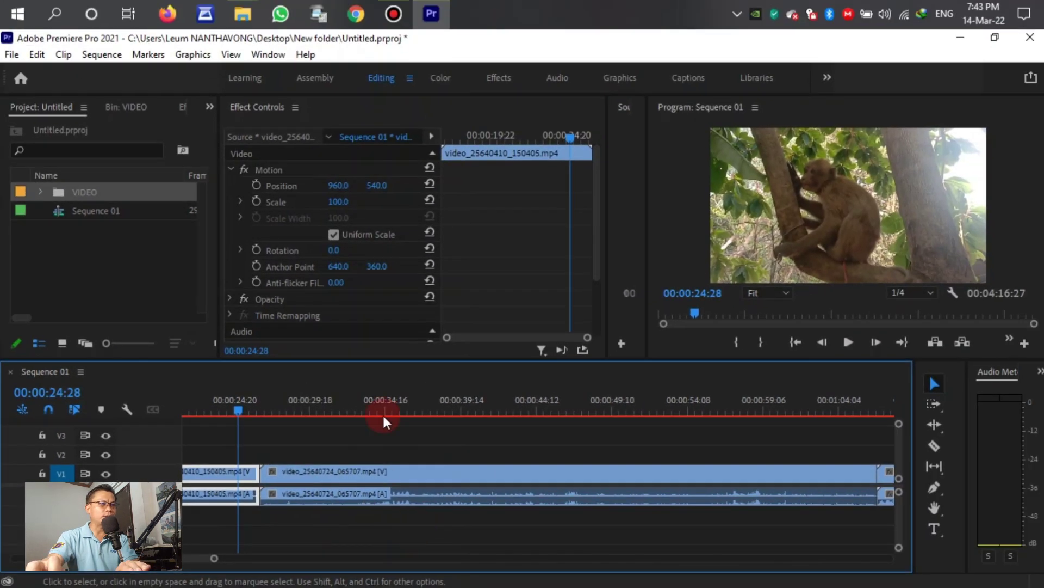
{"action": "left_click", "coordinate": [398, 393]}
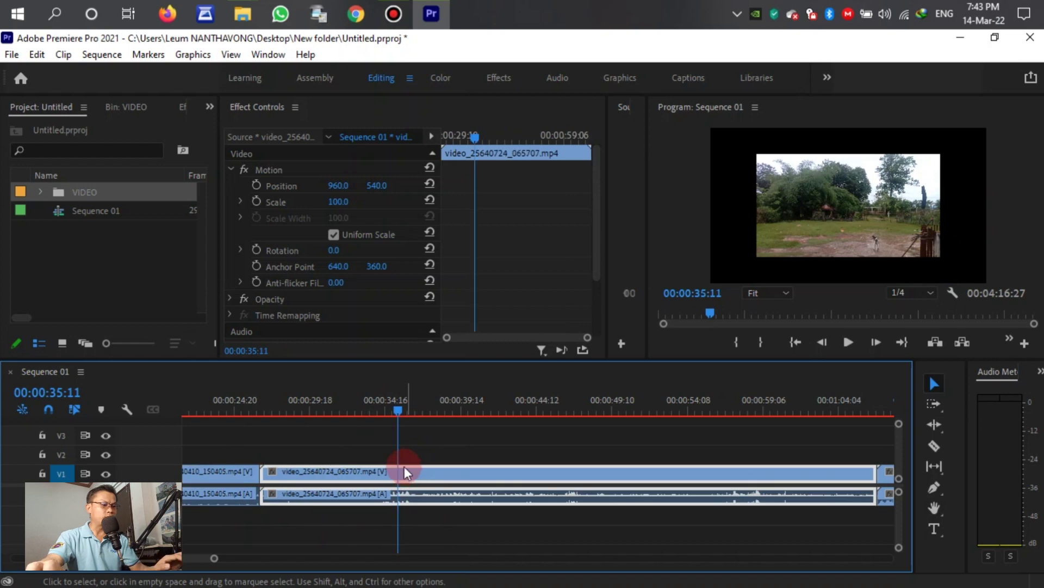
Apply Scale to Frame Size to the video_25640724_065707.mp4 clip.
{"action": "left_click", "coordinate": [396, 458]}
{"action": "key", "text": "minus"}
{"action": "key", "text": "minus"}
{"action": "key", "text": "minus"}
{"action": "right_click", "coordinate": [344, 476]}
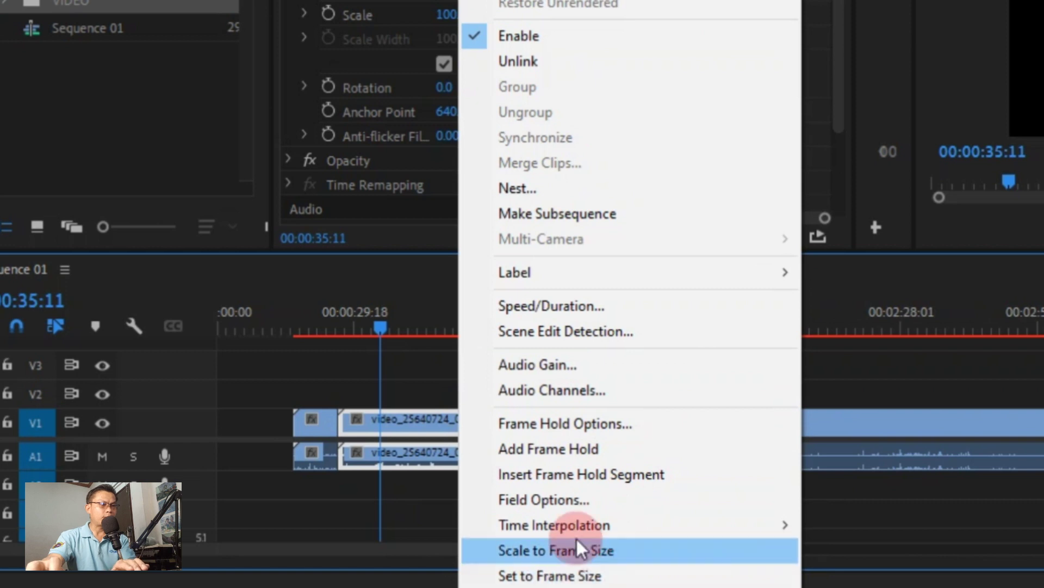
{"action": "left_click", "coordinate": [577, 549]}
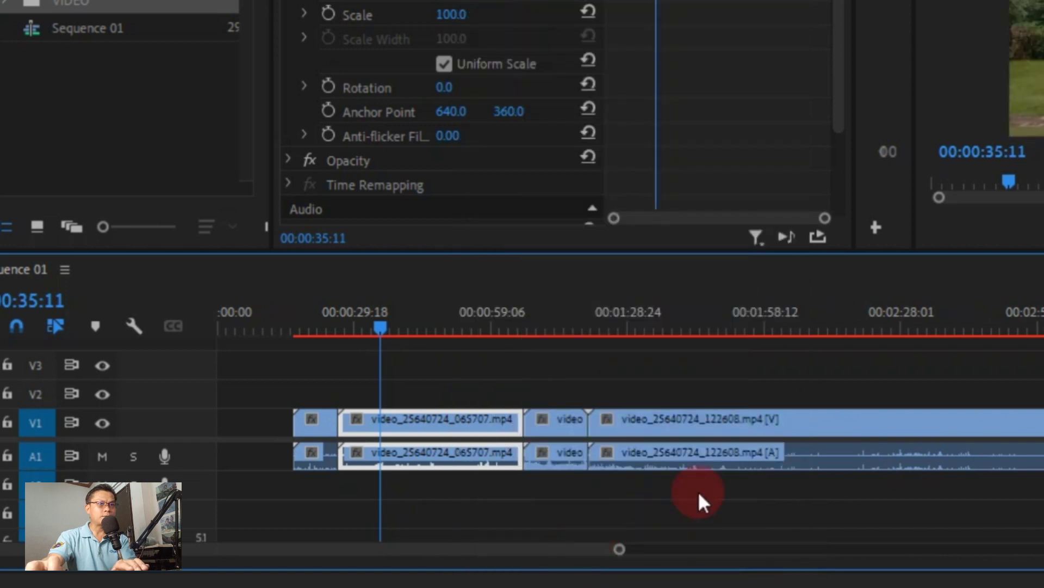
Apply Scale to Frame Size to the short video_25640724_113211.mp4 clip.
{"action": "left_click", "coordinate": [559, 312]}
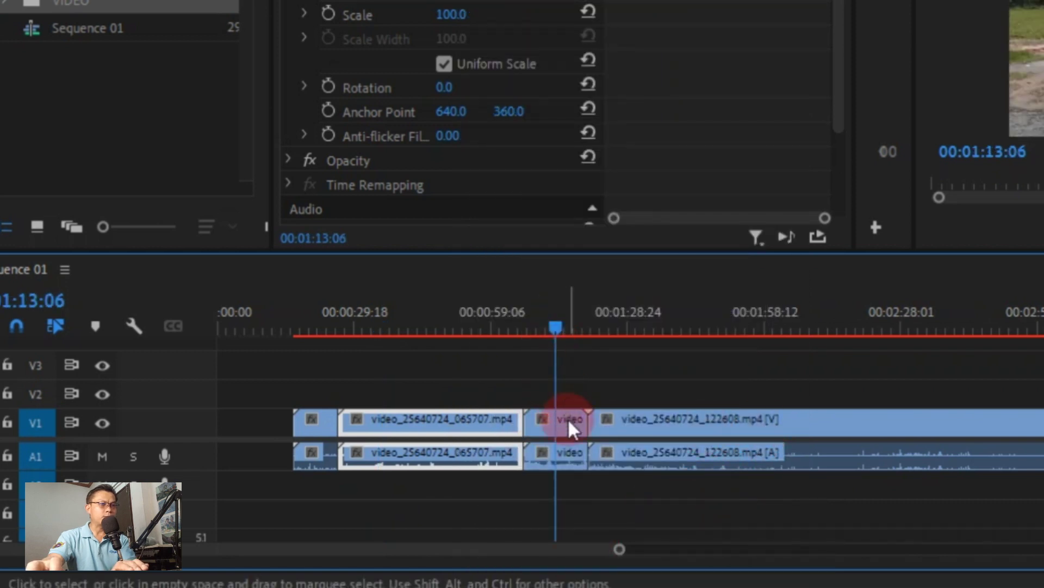
{"action": "left_click", "coordinate": [744, 316]}
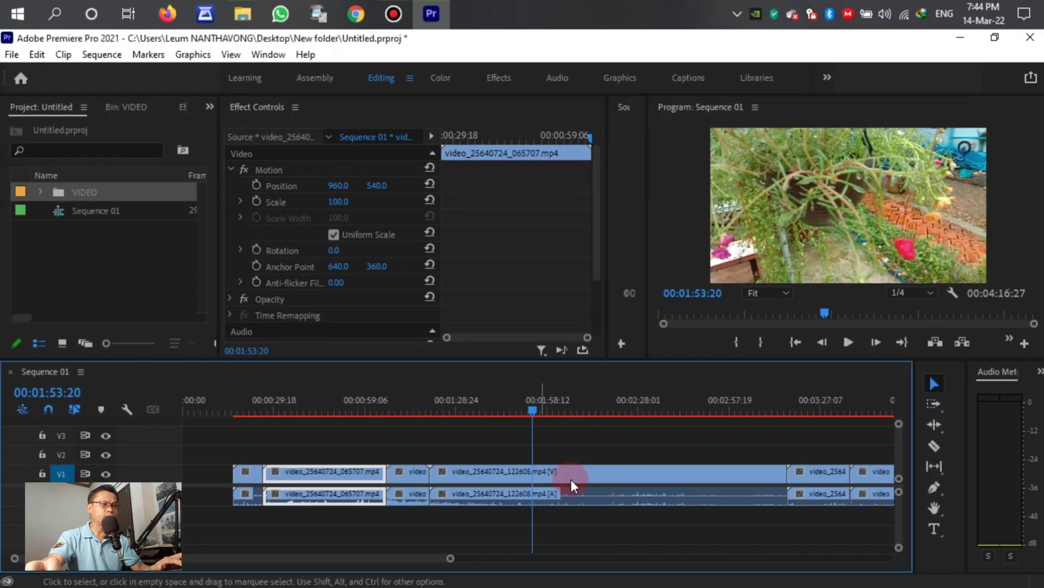
{"action": "left_click", "coordinate": [400, 475]}
{"action": "right_click", "coordinate": [399, 469]}
{"action": "mouse_move", "coordinate": [436, 485]}
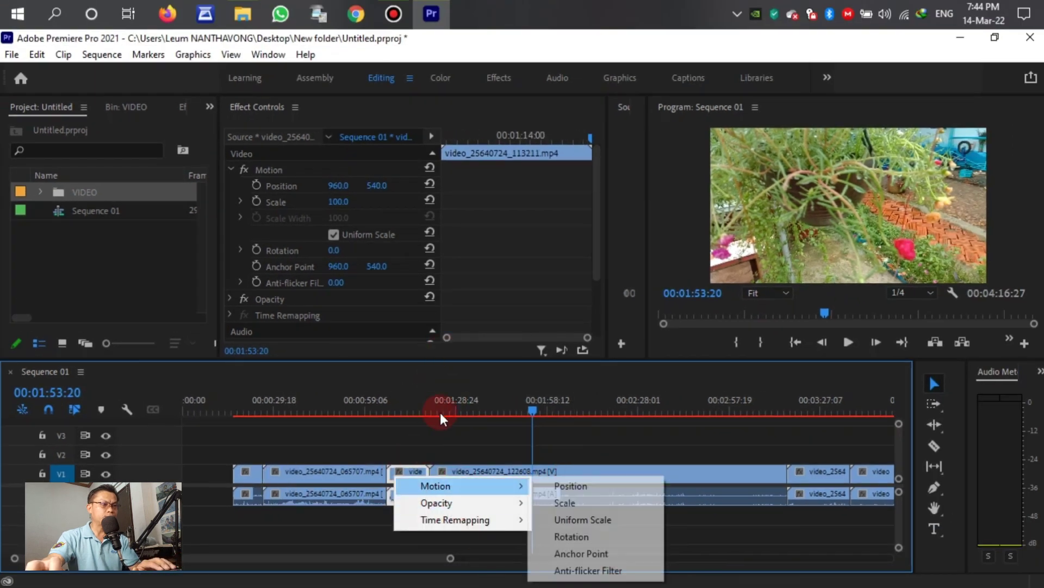
{"action": "left_click", "coordinate": [434, 431]}
{"action": "left_click", "coordinate": [410, 476]}
{"action": "right_click", "coordinate": [410, 476]}
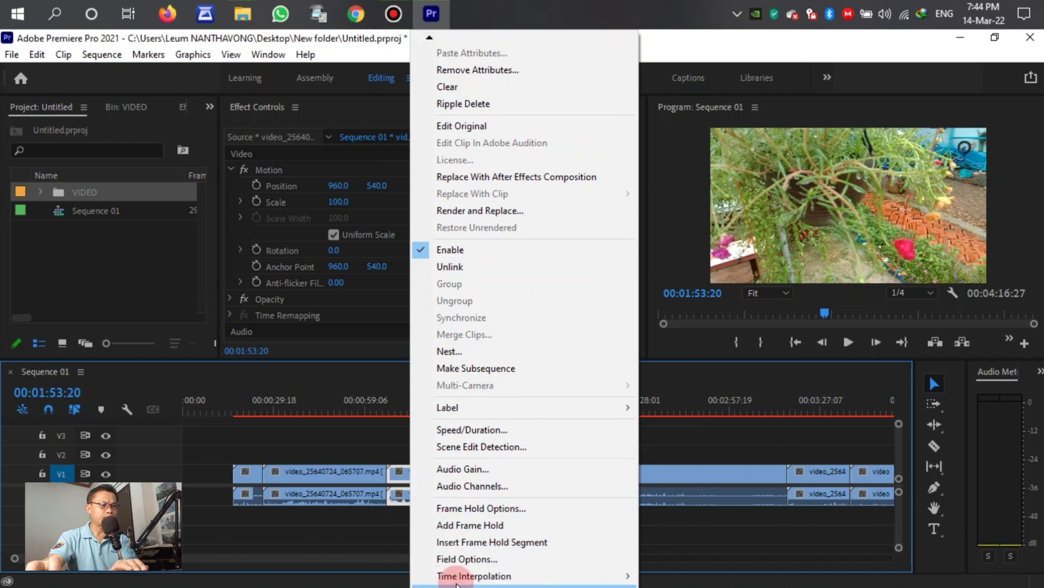
{"action": "mouse_move", "coordinate": [456, 575]}
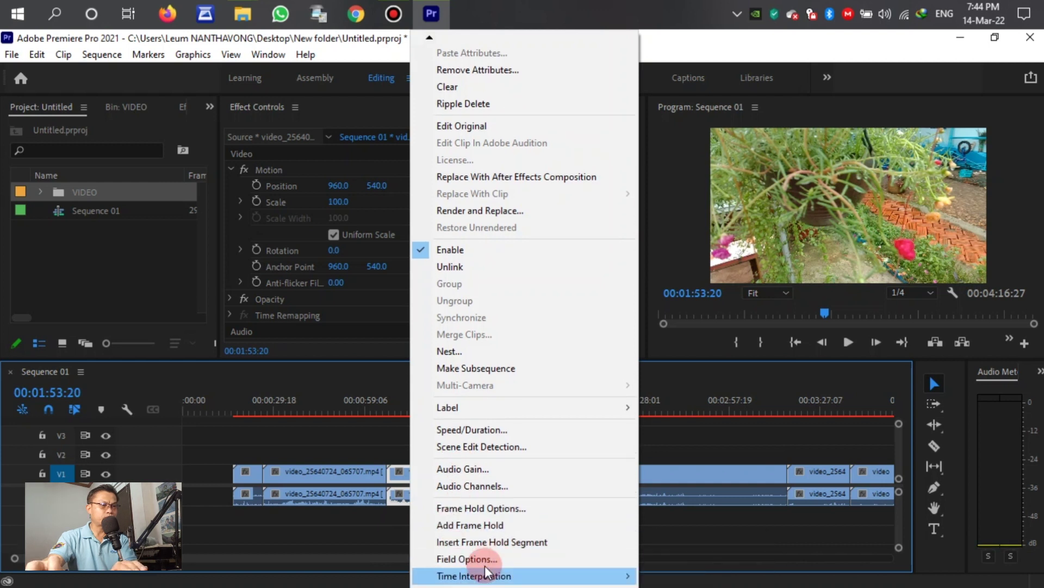
{"action": "scroll", "coordinate": [485, 566], "scroll_direction": "down", "scroll_amount": 2}
{"action": "left_click", "coordinate": [481, 521]}
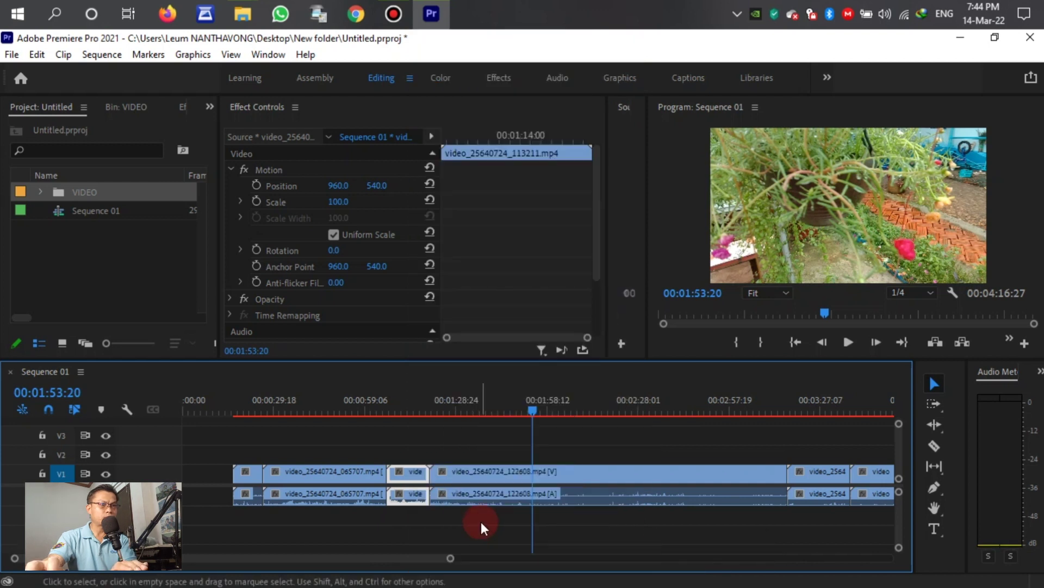
{"action": "left_click", "coordinate": [519, 503]}
Select the short video_25640724_122819.mp4 clip and bring up its context menu.
{"action": "key", "text": "minus"}
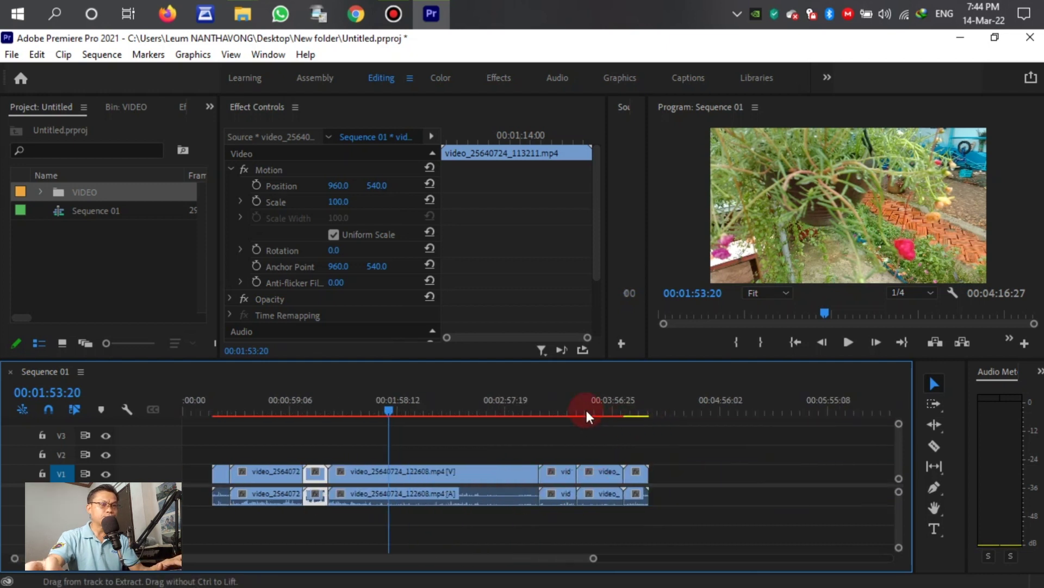
{"action": "left_click", "coordinate": [558, 401]}
{"action": "left_click", "coordinate": [553, 473]}
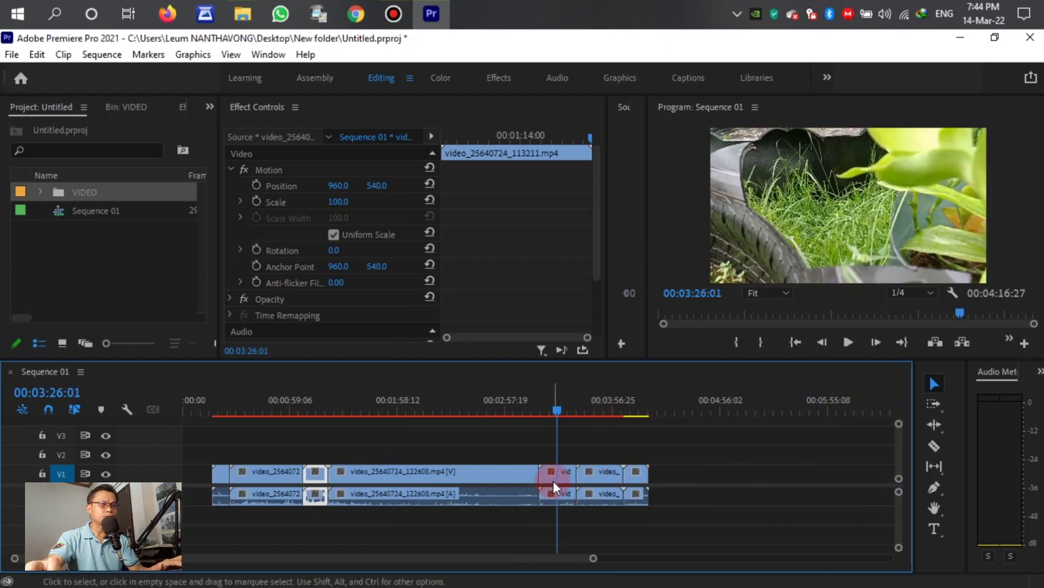
{"action": "right_click", "coordinate": [554, 472]}
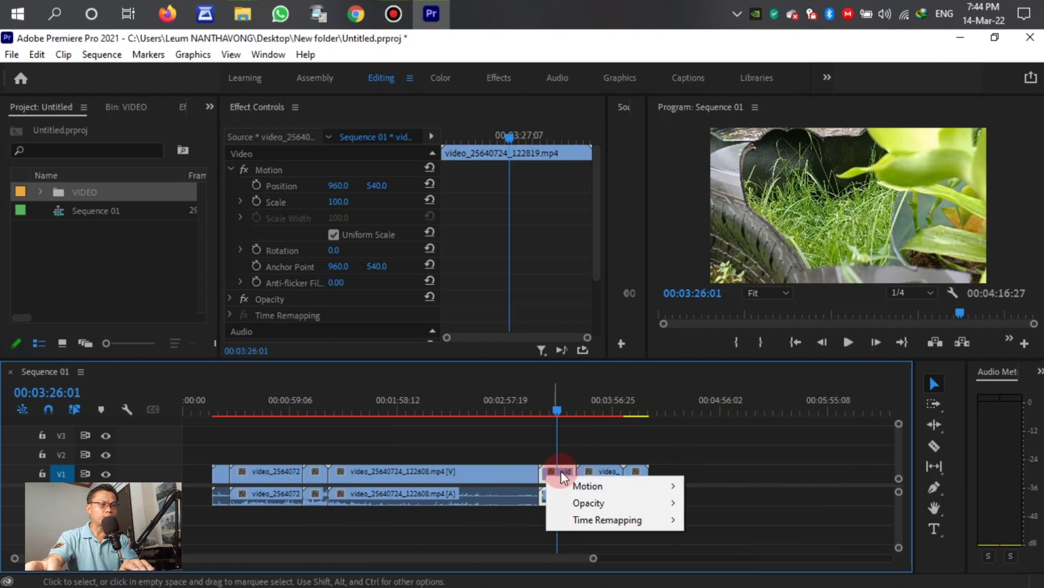
{"action": "left_click", "coordinate": [562, 473]}
{"action": "right_click", "coordinate": [565, 477]}
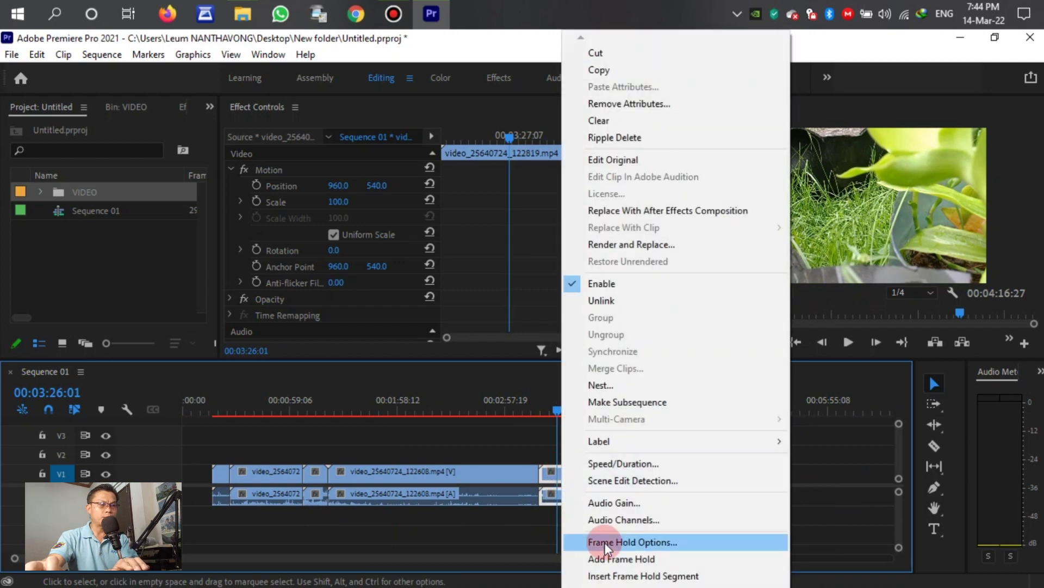
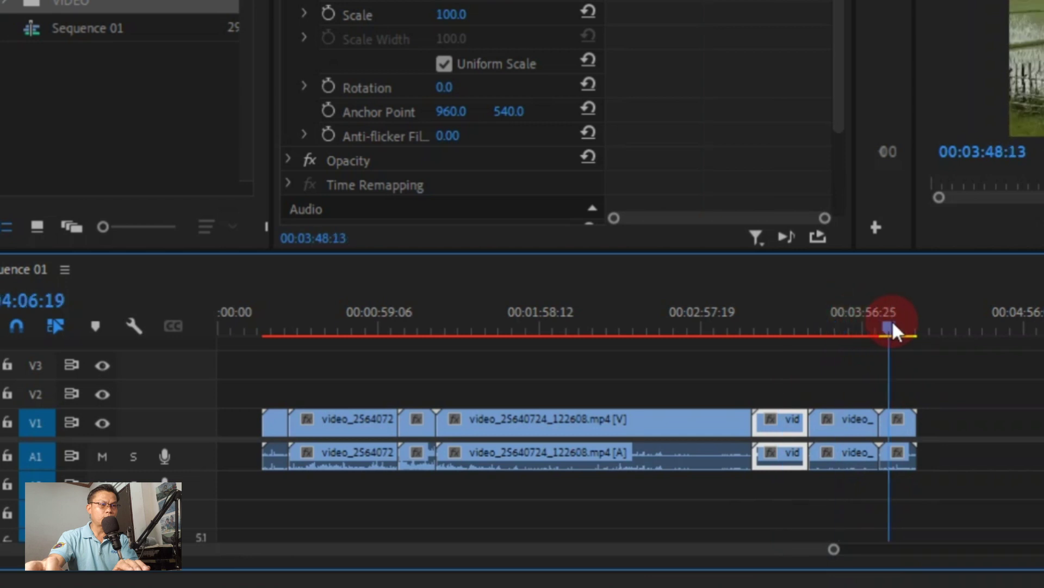
Play through the cut between the first two clips, replaying it from just before the edit.
{"action": "left_click", "coordinate": [897, 428]}
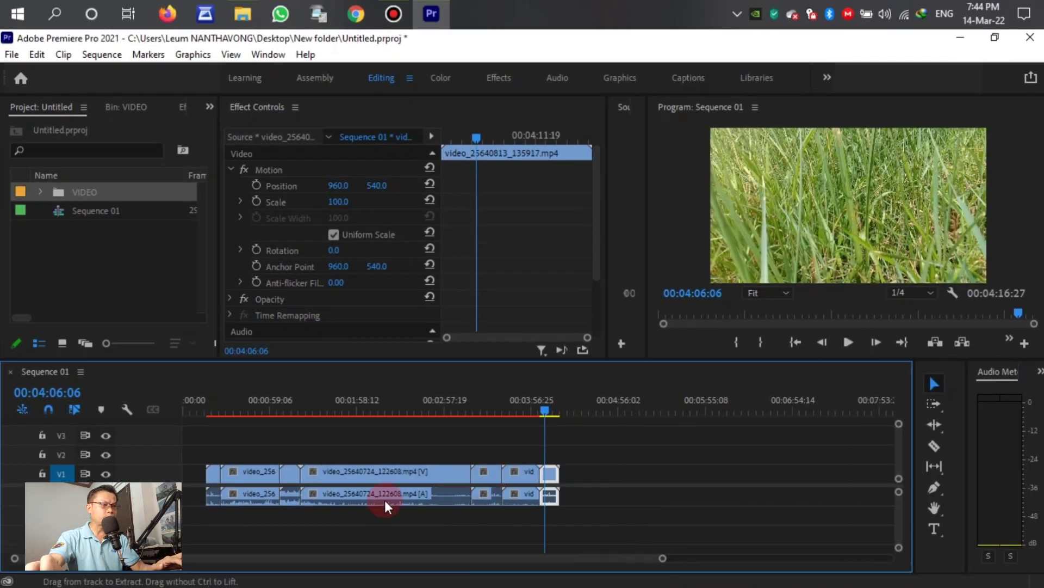
{"action": "scroll", "coordinate": [205, 478], "scroll_direction": "up", "scroll_amount": 3, "text": "alt"}
{"action": "scroll", "coordinate": [237, 470], "scroll_direction": "up", "scroll_amount": 3, "text": "alt"}
{"action": "scroll", "coordinate": [342, 513], "scroll_direction": "up", "scroll_amount": 3}
{"action": "scroll", "coordinate": [379, 443], "scroll_direction": "up", "scroll_amount": 2}
{"action": "left_click", "coordinate": [363, 407]}
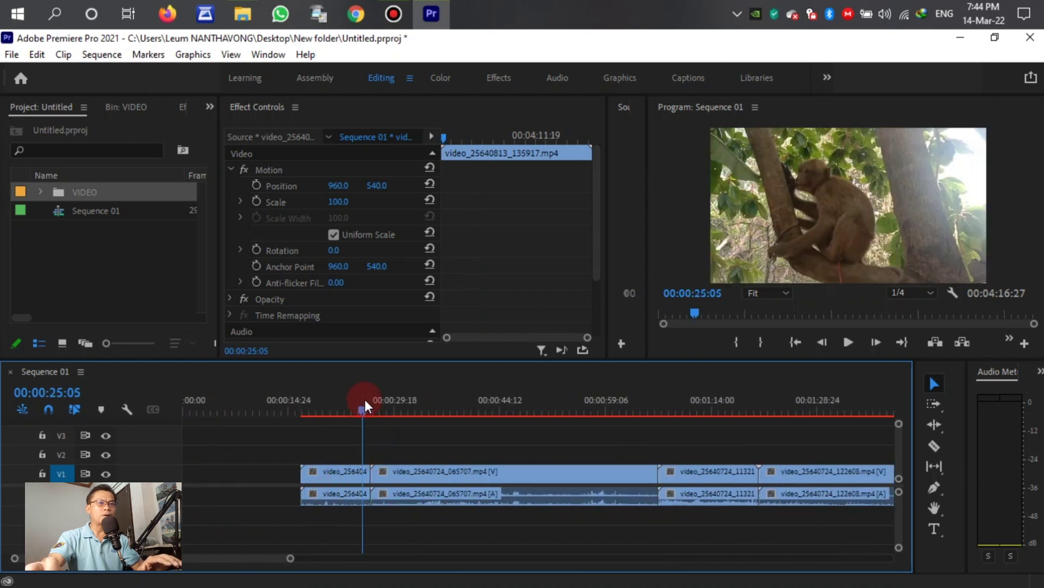
{"action": "key", "text": "space"}
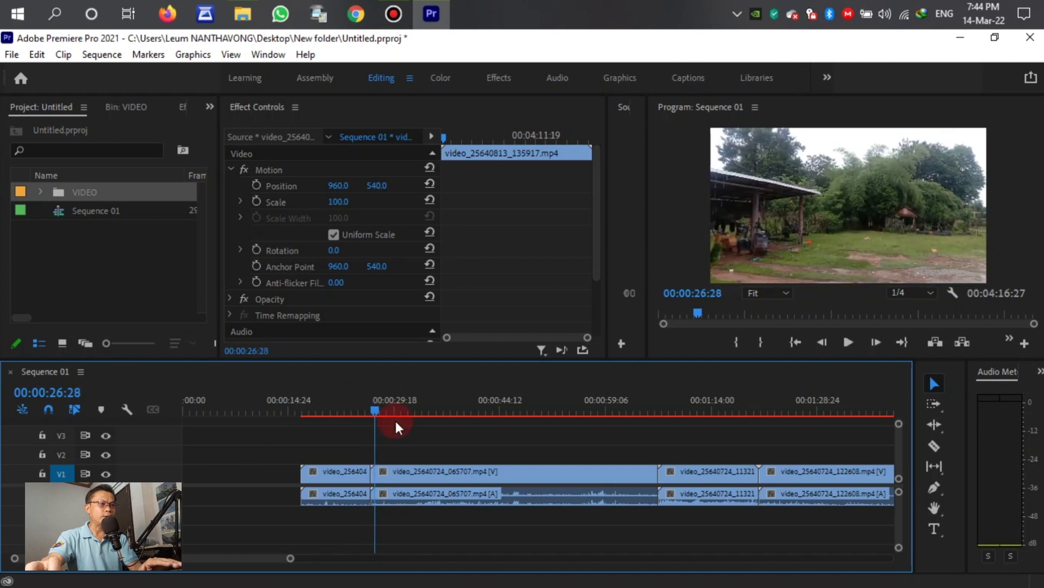
{"action": "left_click", "coordinate": [363, 405]}
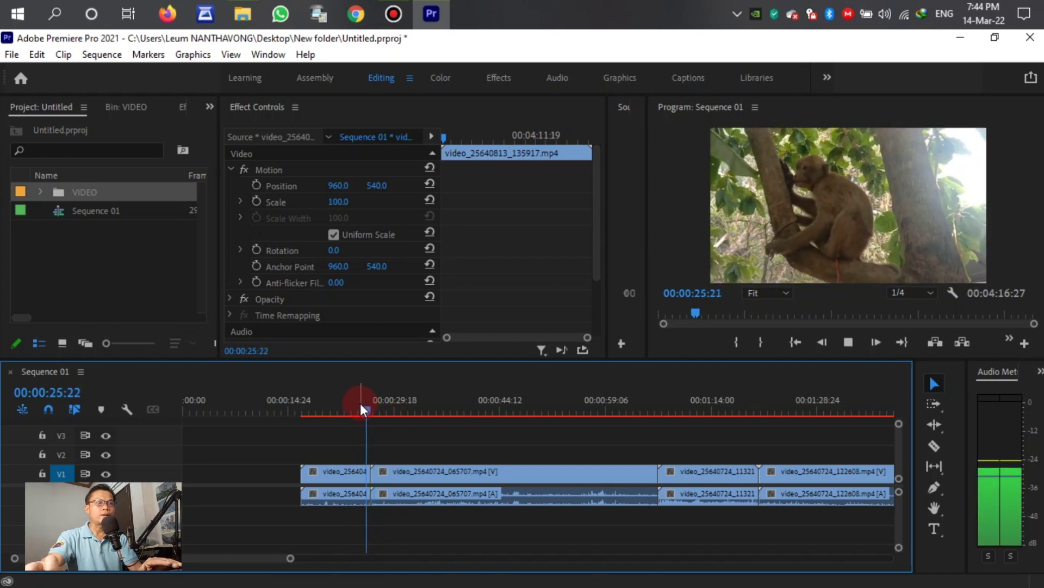
{"action": "key", "text": "space"}
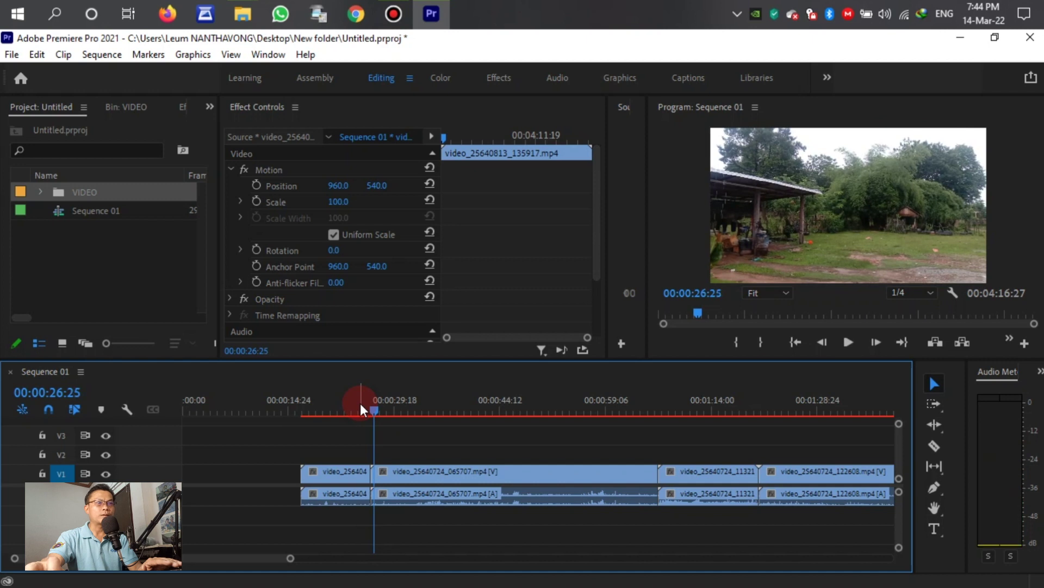
{"action": "left_click", "coordinate": [355, 403]}
{"action": "key", "text": "space"}
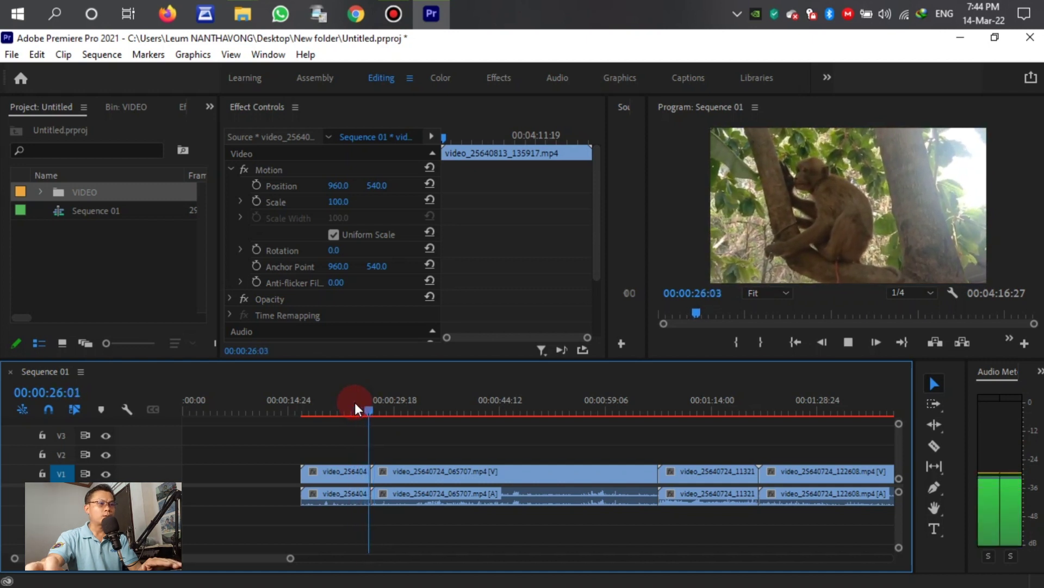
Scrub the sequence around 40–44 seconds, zoom the timeline in, and replay the first cut.
{"action": "left_click", "coordinate": [886, 12]}
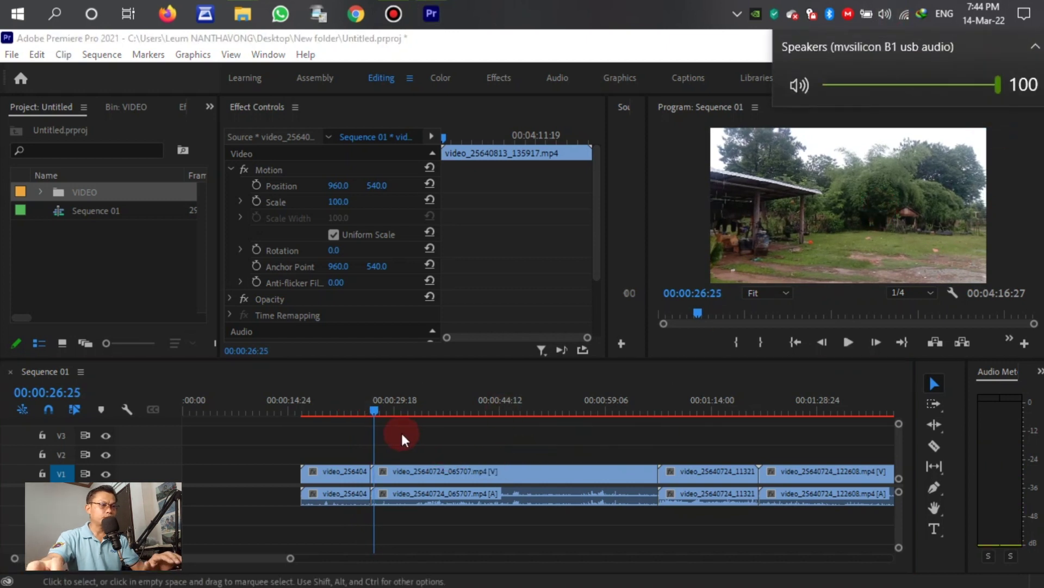
{"action": "left_click_drag", "start_coordinate": [373, 411], "coordinate": [505, 407]}
{"action": "key", "text": "space"}
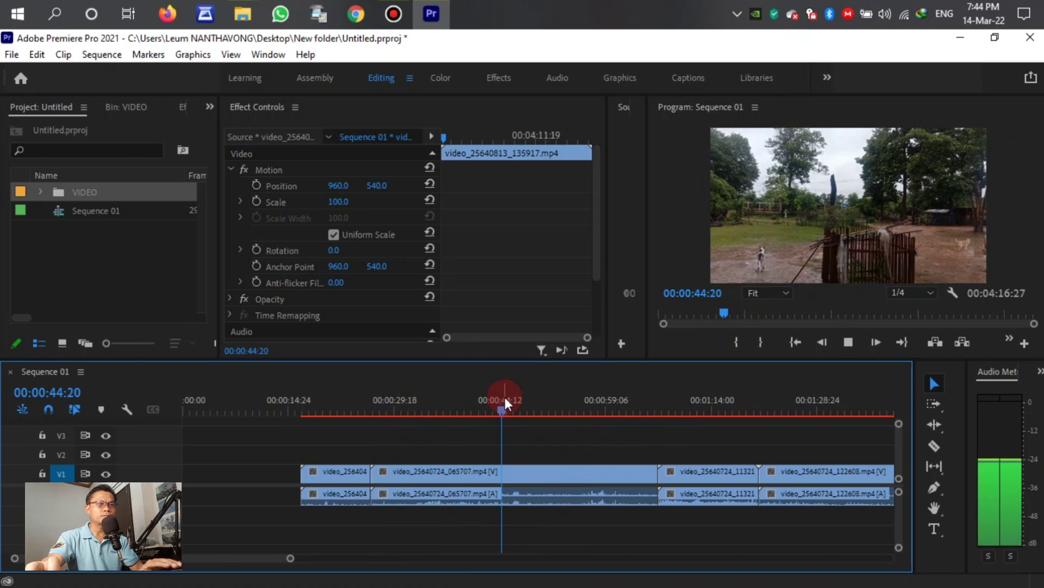
{"action": "left_click", "coordinate": [703, 388]}
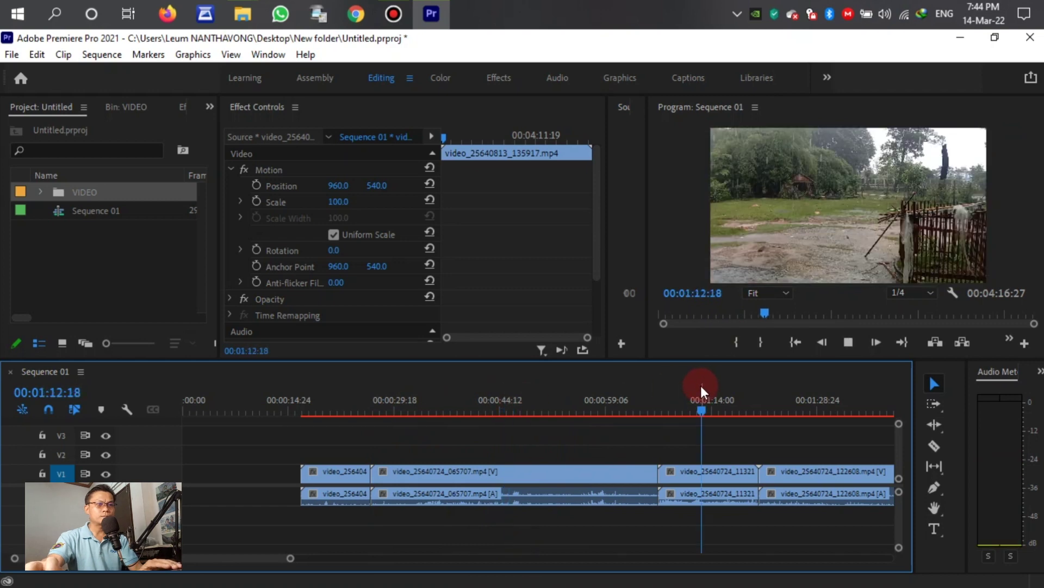
{"action": "left_click_drag", "start_coordinate": [433, 414], "coordinate": [473, 414]}
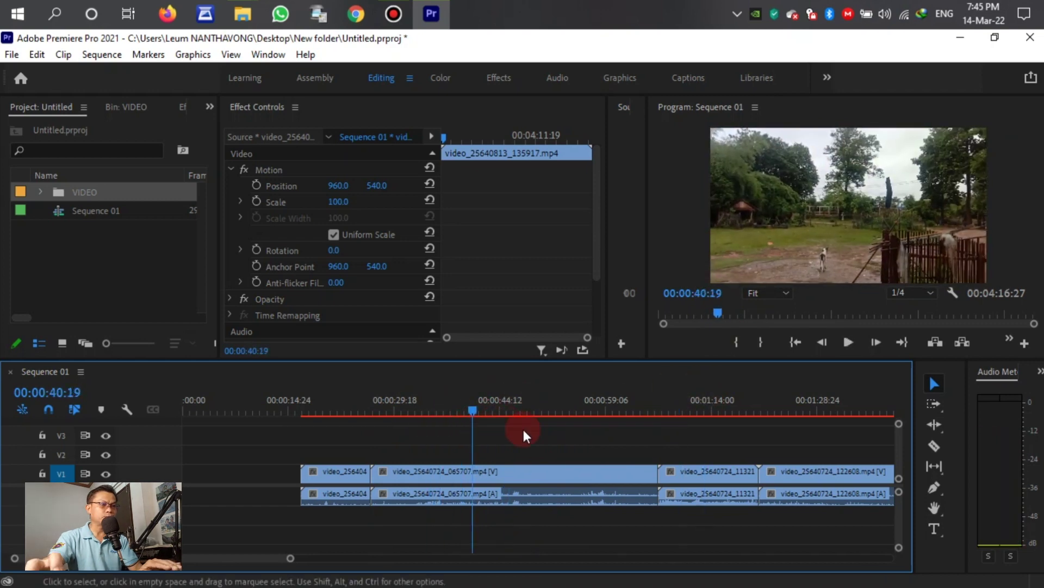
{"action": "key", "text": "space"}
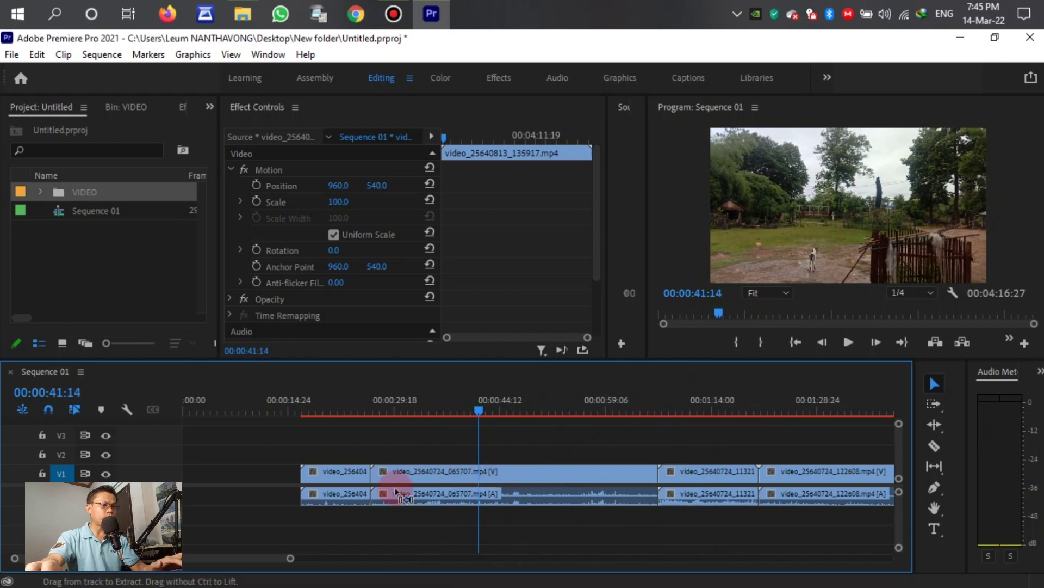
{"action": "key", "text": "equal"}
{"action": "scroll", "coordinate": [344, 478], "scroll_direction": "up", "scroll_amount": 2}
{"action": "left_click", "coordinate": [438, 404]}
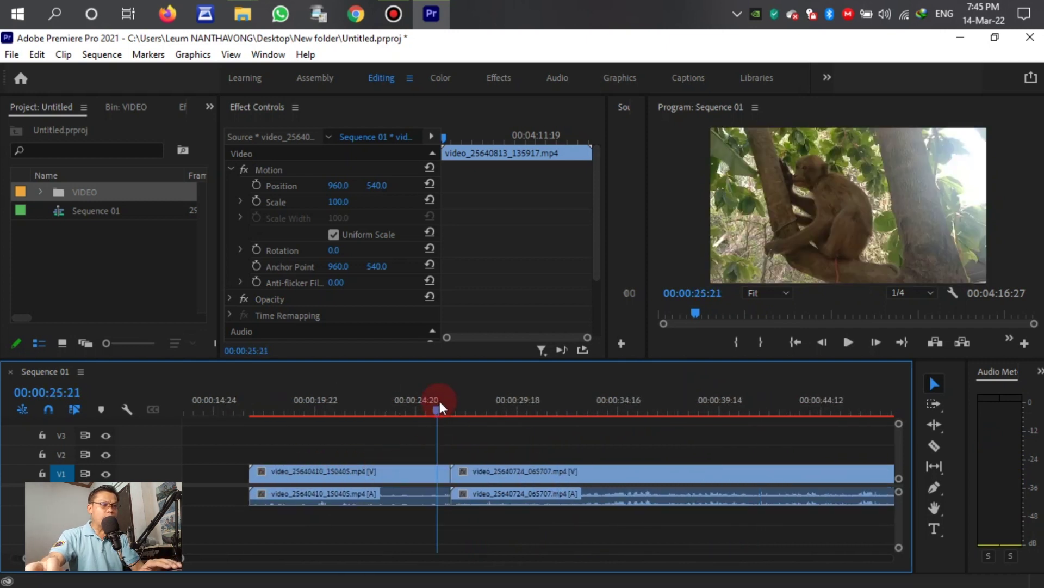
{"action": "left_click", "coordinate": [768, 270]}
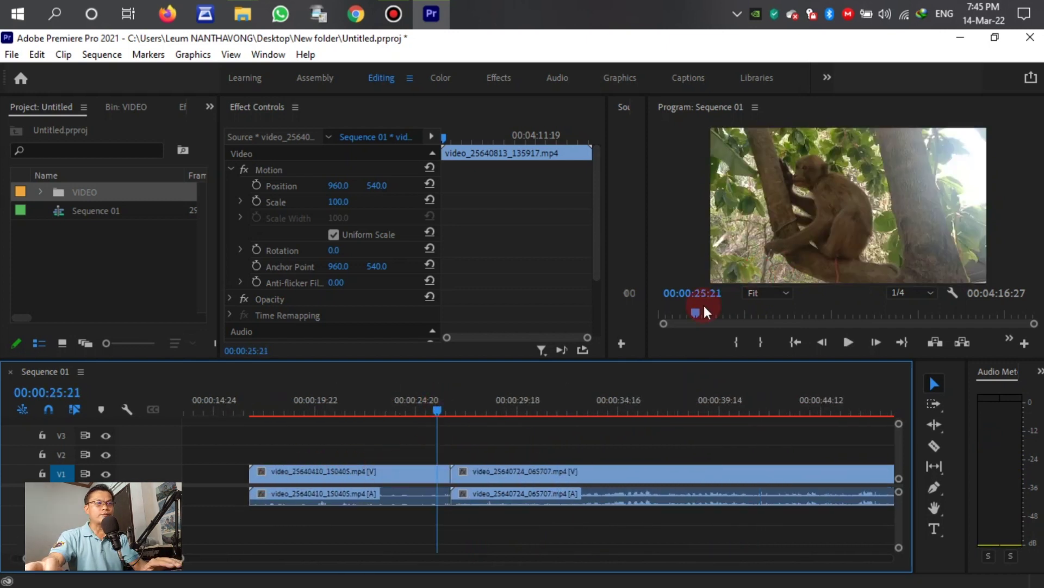
{"action": "left_click", "coordinate": [447, 408]}
{"action": "key", "text": "space"}
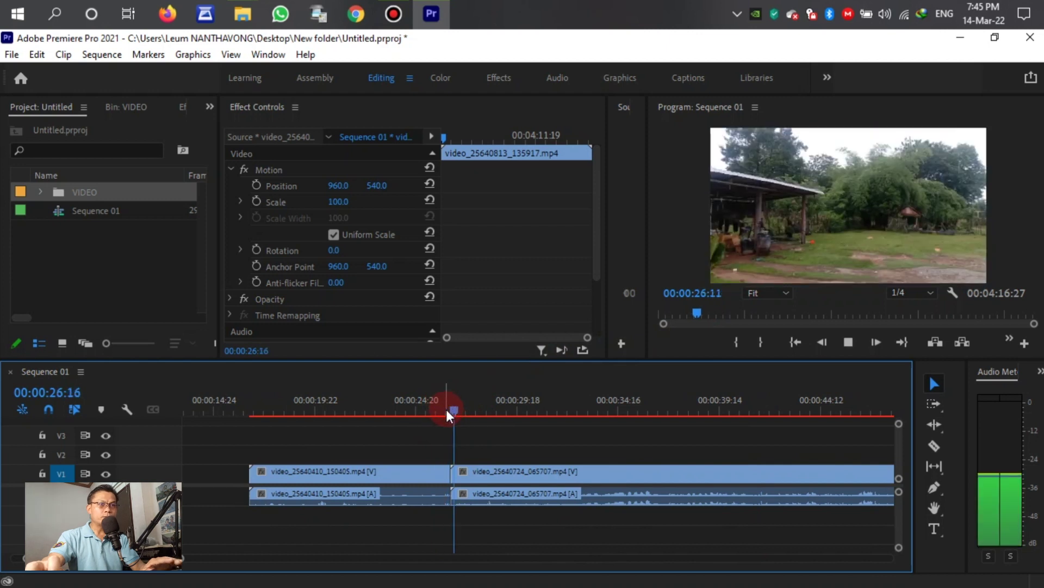
{"action": "left_click", "coordinate": [435, 400]}
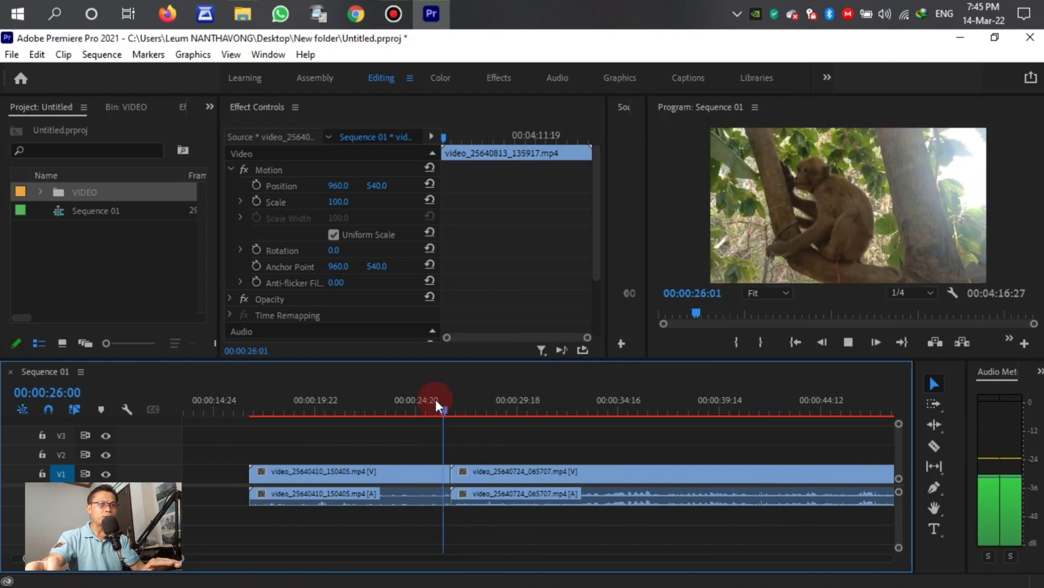
{"action": "key", "text": "space"}
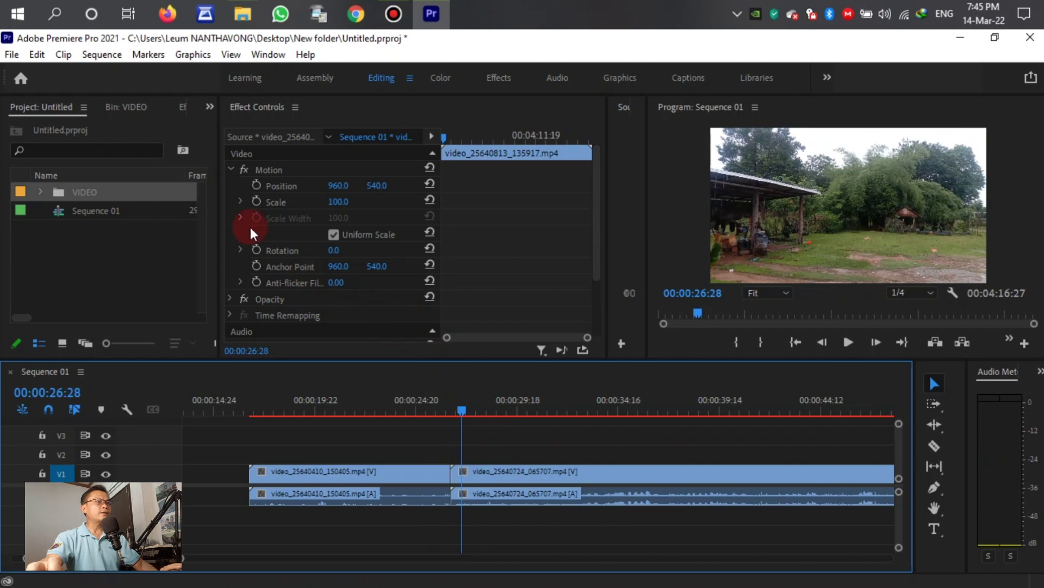
Reveal Cross Zoom under Effects > Video Transitions > Zoom and drag it toward the first cut.
{"action": "left_click", "coordinate": [209, 106]}
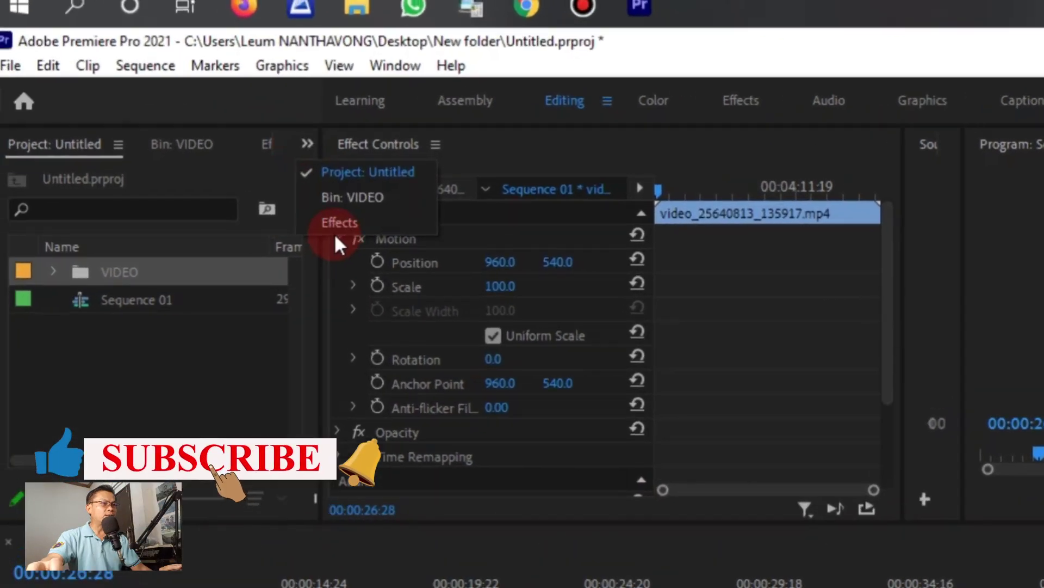
{"action": "left_click", "coordinate": [228, 159]}
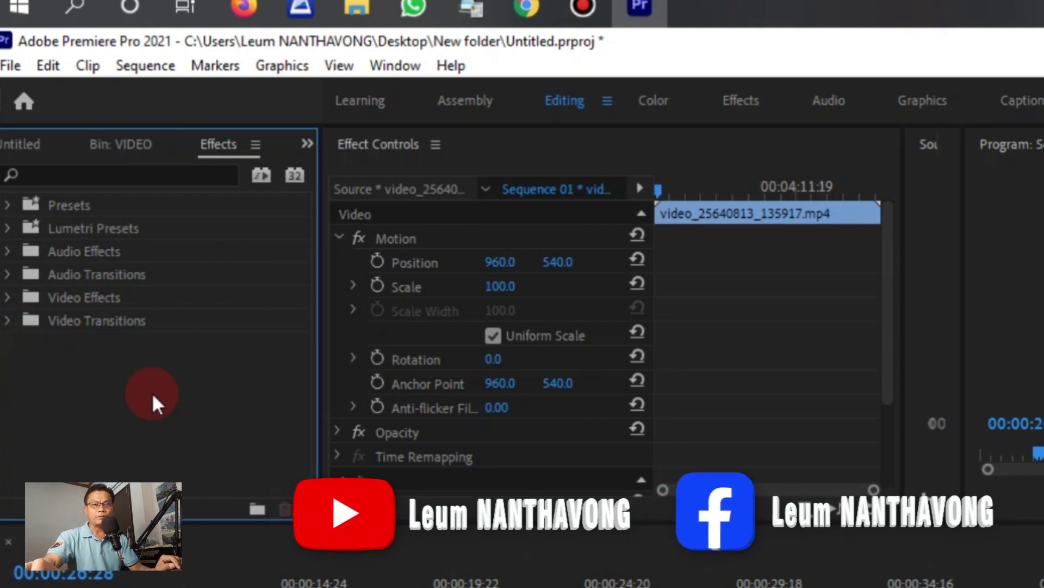
{"action": "left_click", "coordinate": [12, 320]}
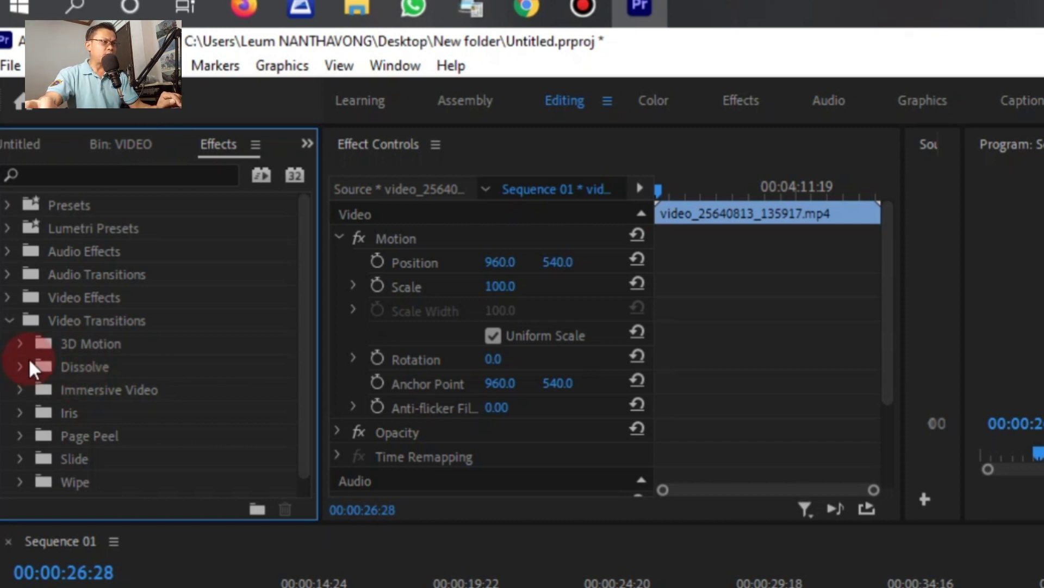
{"action": "scroll", "coordinate": [27, 387], "scroll_direction": "down", "scroll_amount": 1}
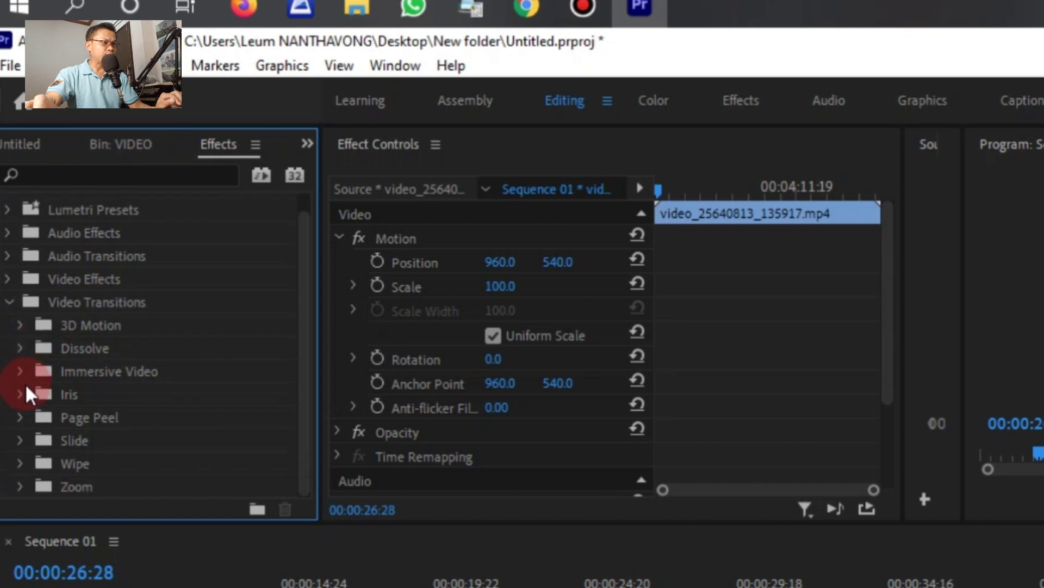
{"action": "left_click", "coordinate": [20, 487]}
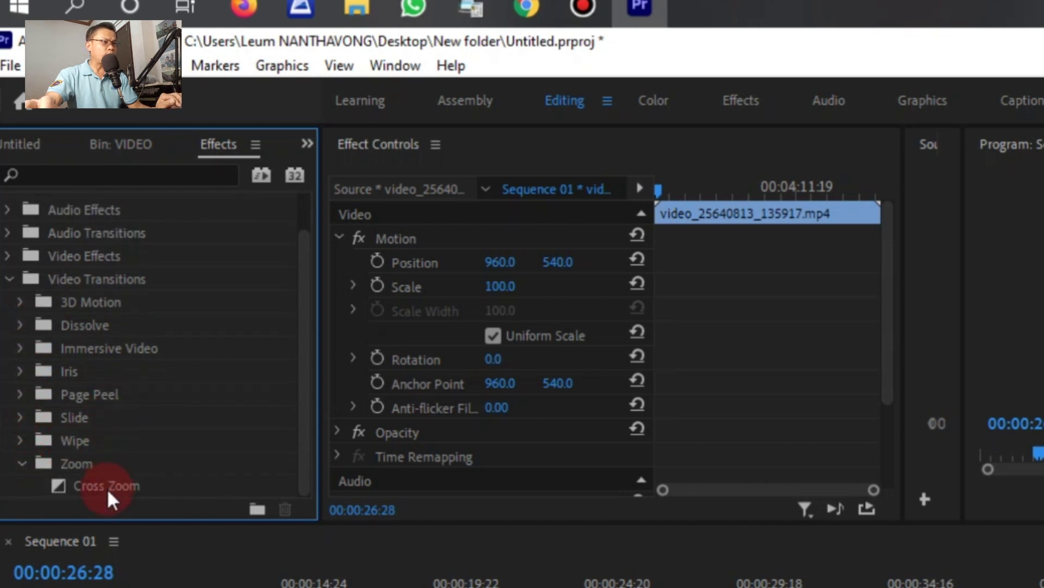
{"action": "mouse_move", "coordinate": [111, 498]}
{"action": "left_mouse_down"}
{"action": "mouse_move", "coordinate": [455, 479]}
{"action": "mouse_move", "coordinate": [97, 339]}
{"action": "left_mouse_up"}
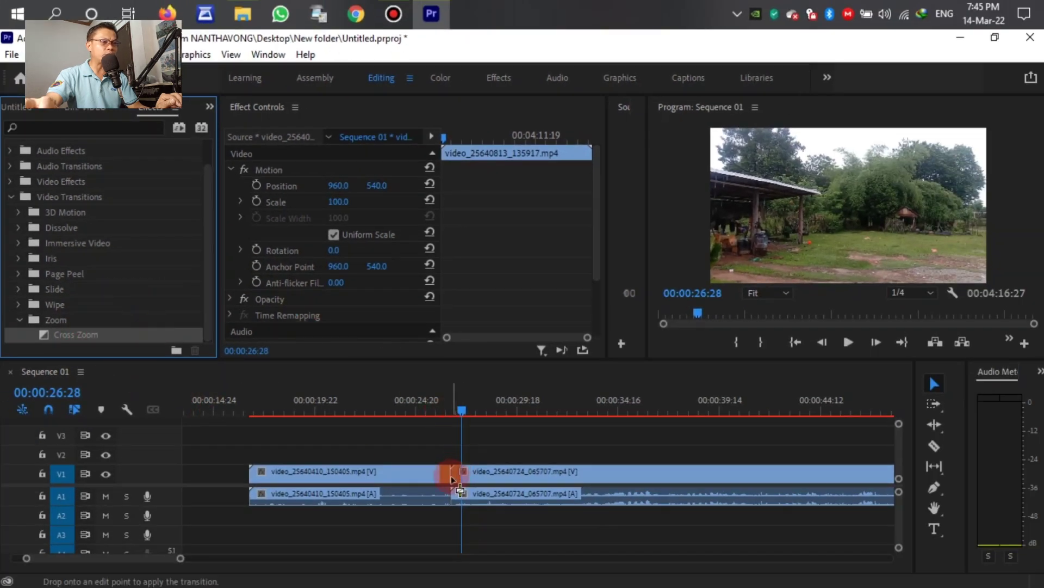
Drop Cross Zoom on the first cut, accept the media warning, preview it, and select it.
{"action": "left_click_drag", "start_coordinate": [451, 478], "coordinate": [449, 475]}
{"action": "left_click", "coordinate": [631, 336]}
{"action": "left_click", "coordinate": [434, 398]}
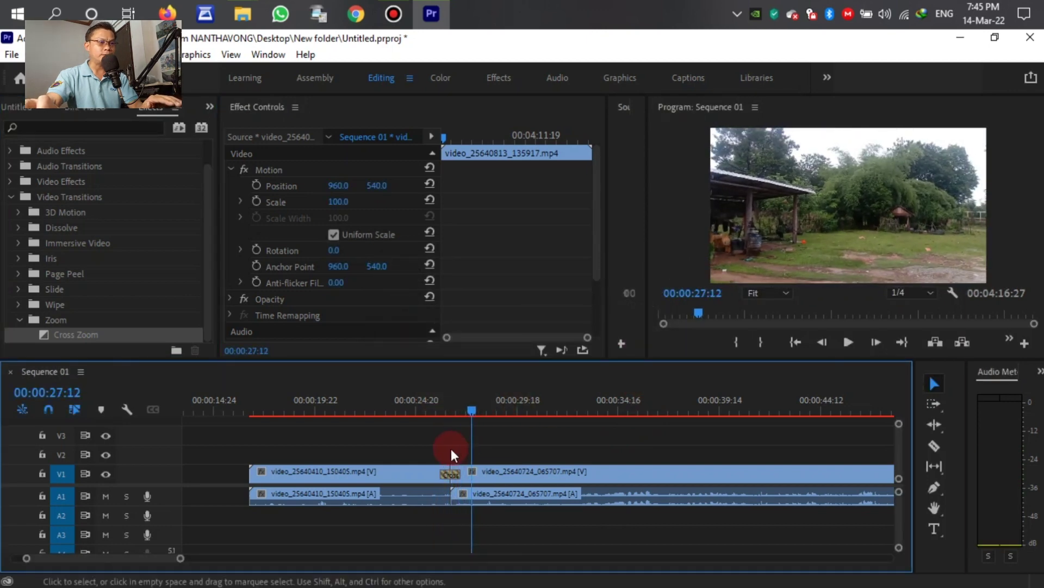
{"action": "left_click", "coordinate": [430, 410]}
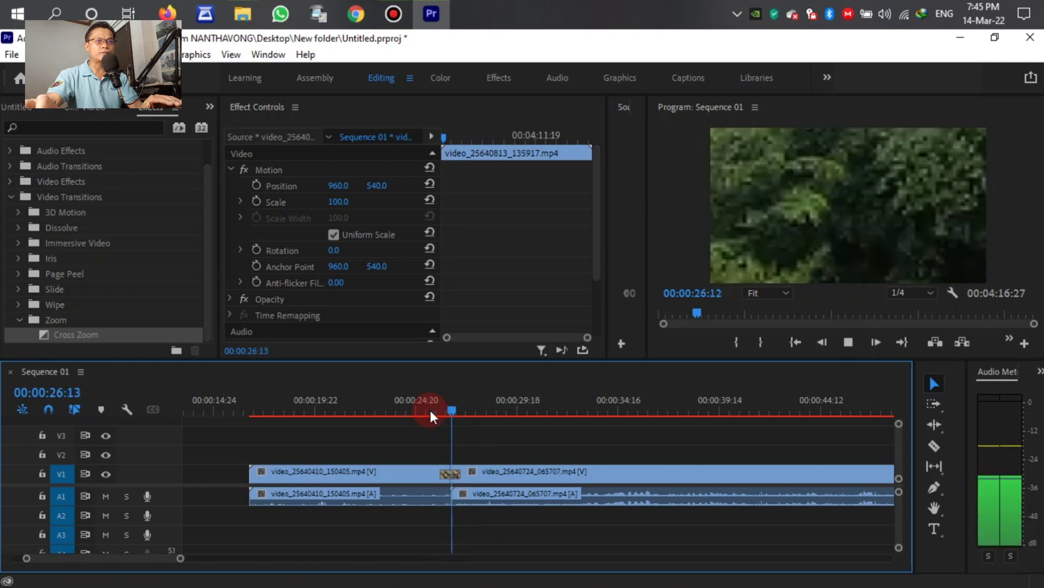
{"action": "key", "text": "space"}
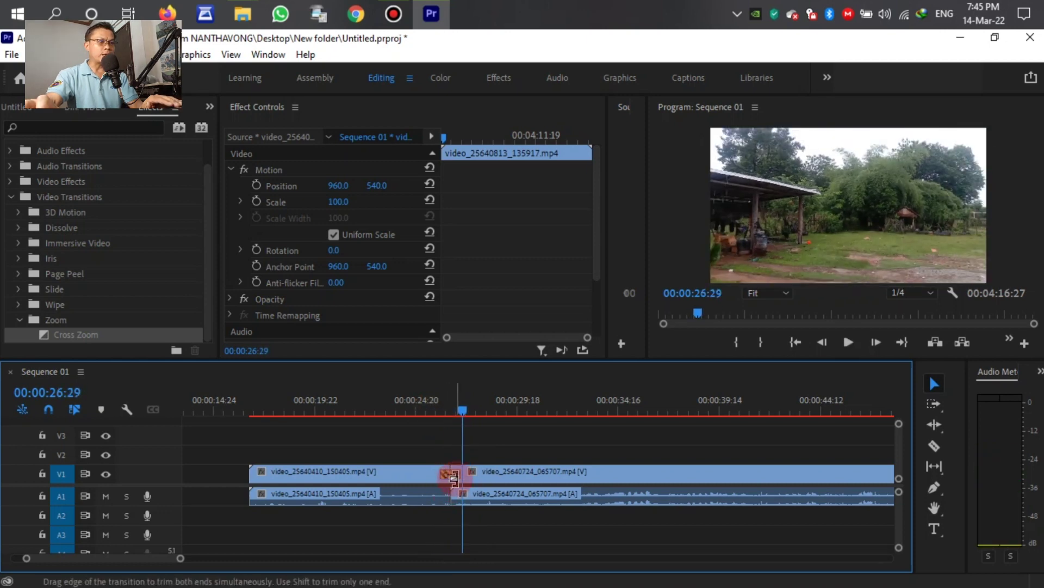
{"action": "left_click", "coordinate": [453, 475]}
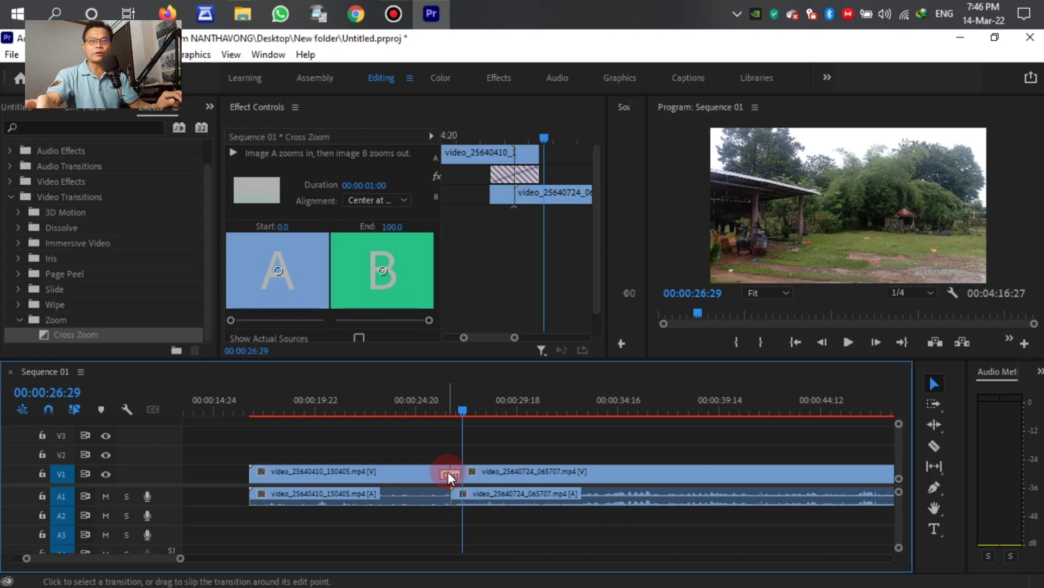
Change the Cross Zoom duration to 00:00:00:10 in Set Transition Duration.
{"action": "double_click", "coordinate": [448, 471]}
{"action": "left_click", "coordinate": [503, 306]}
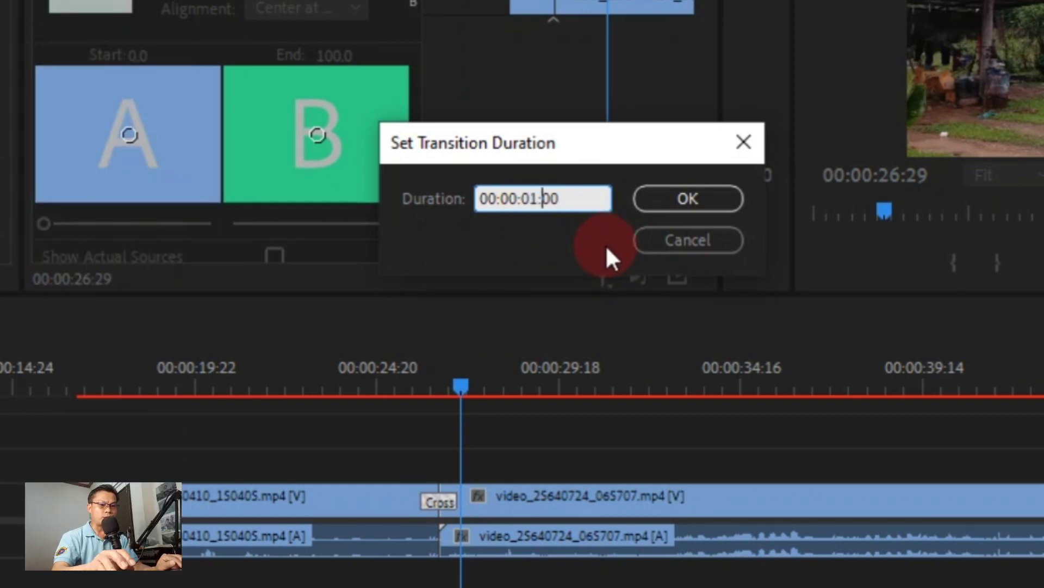
{"action": "key", "text": "BackSpace"}
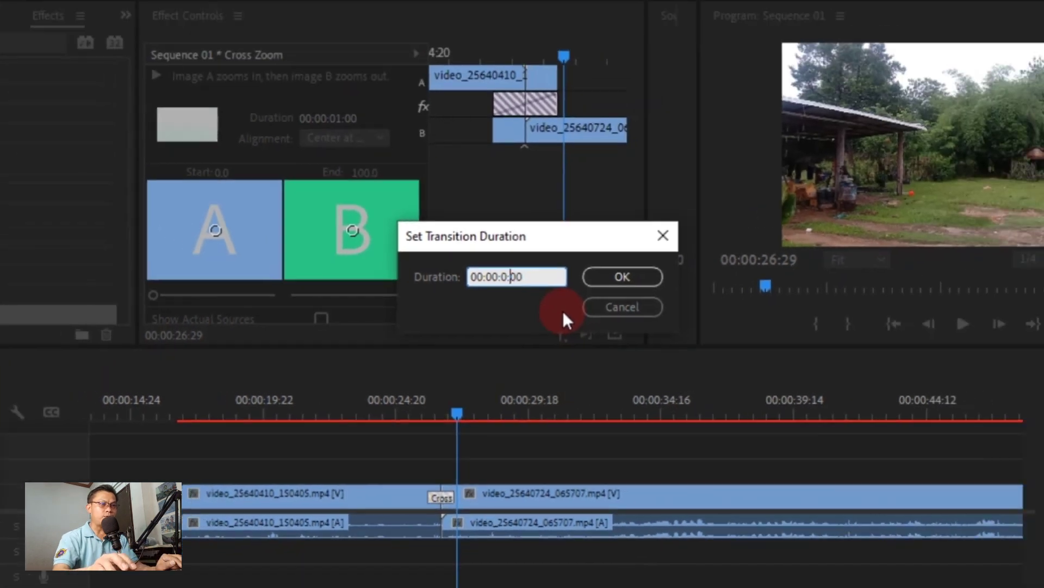
{"action": "type", "text": "1"}
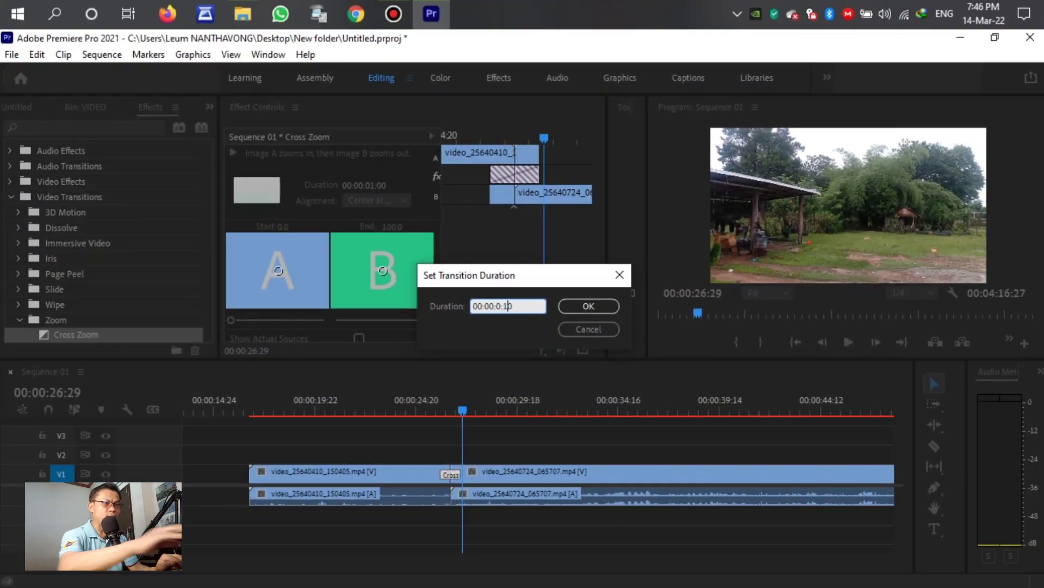
{"action": "left_click", "coordinate": [597, 303]}
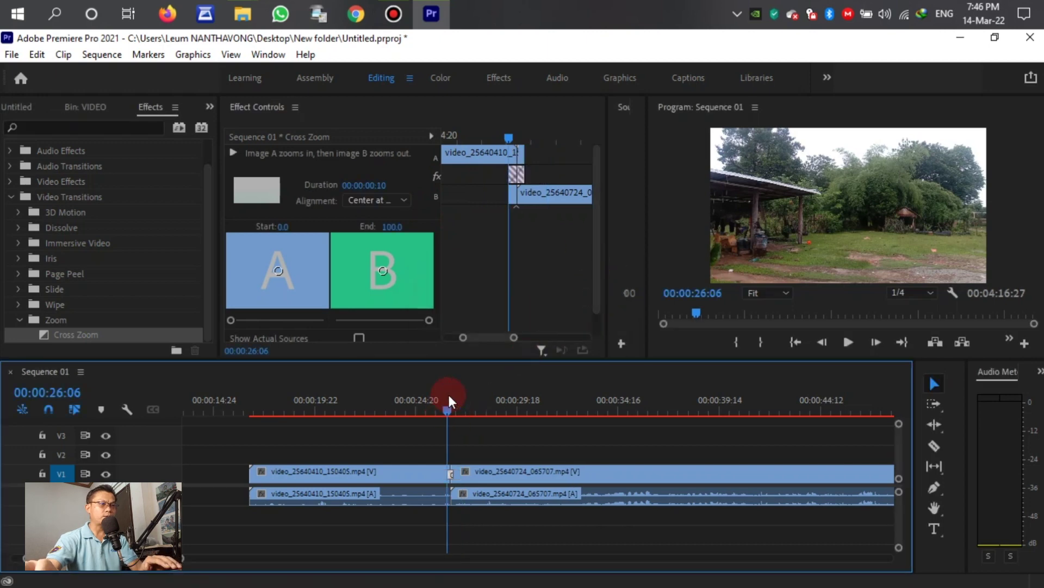
Play back the 10-frame Cross Zoom transition.
{"action": "key", "text": "space"}
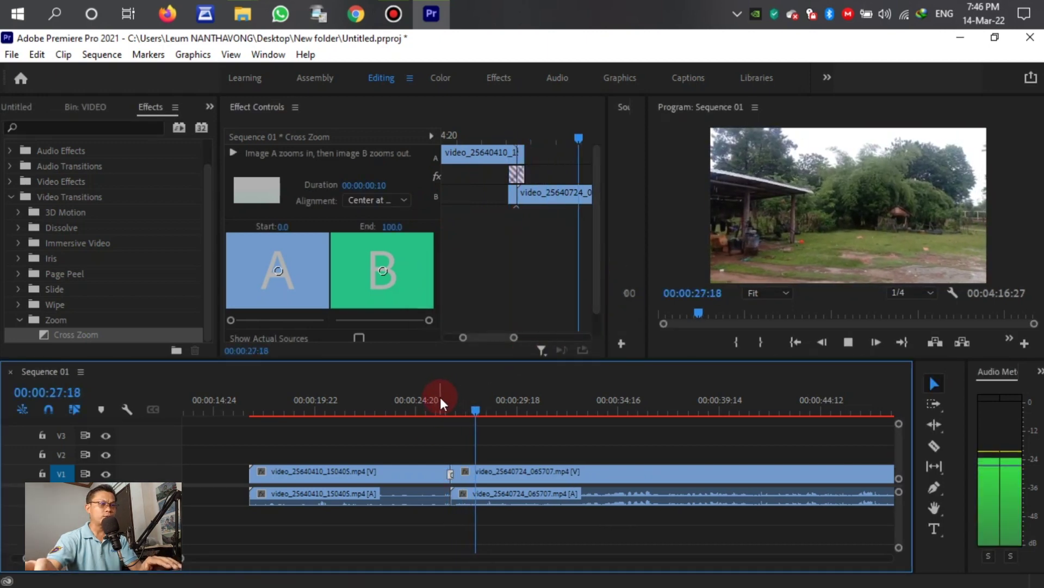
{"action": "left_click", "coordinate": [440, 400]}
{"action": "key", "text": "space"}
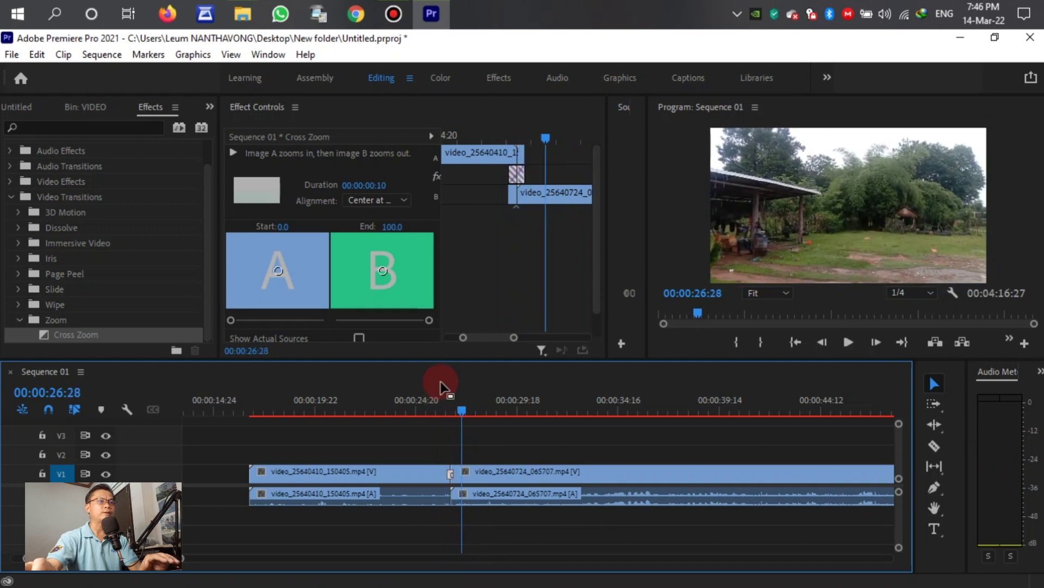
{"action": "scroll", "coordinate": [450, 485], "scroll_direction": "up", "scroll_amount": 5}
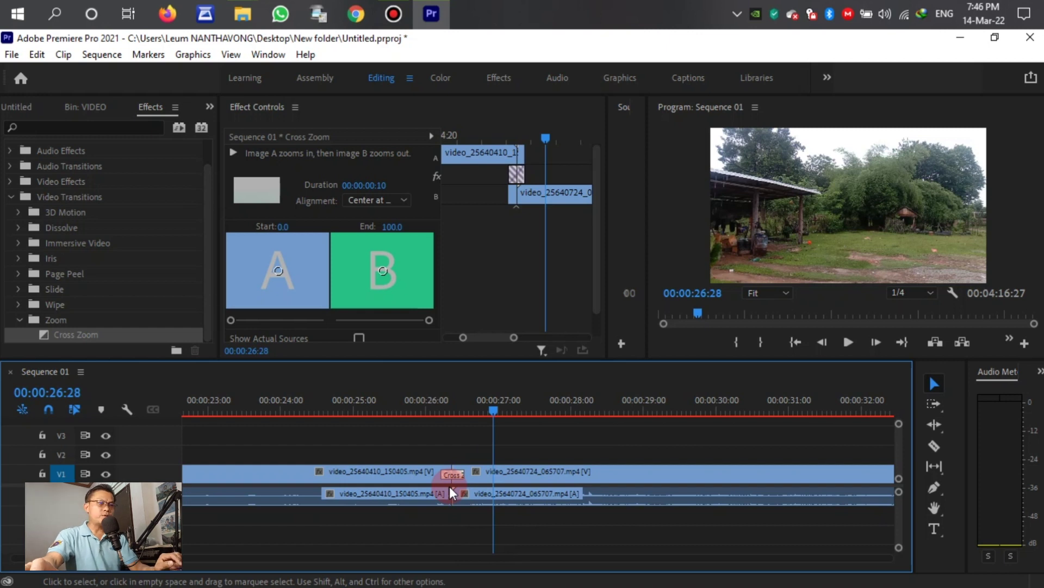
{"action": "left_click_drag", "start_coordinate": [450, 495], "coordinate": [252, 370]}
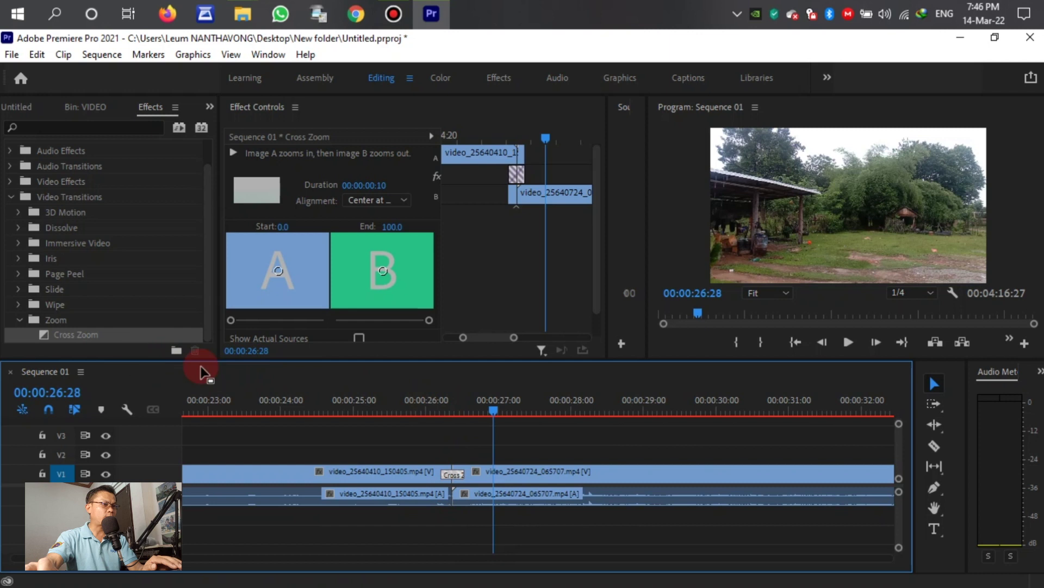
{"action": "scroll", "coordinate": [355, 451], "scroll_direction": "down", "scroll_amount": 5}
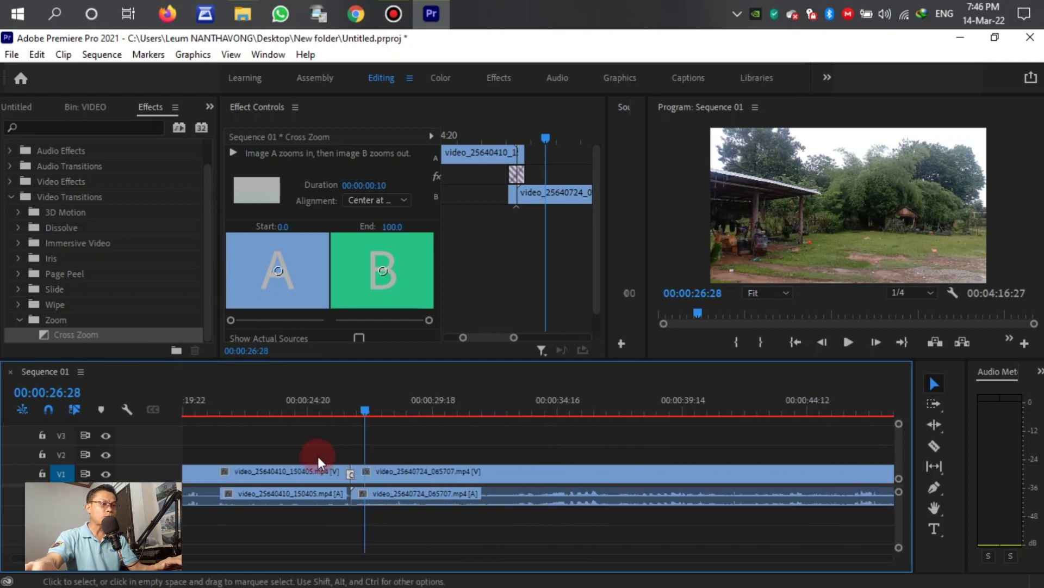
{"action": "scroll", "coordinate": [490, 479], "scroll_direction": "down", "scroll_amount": 10}
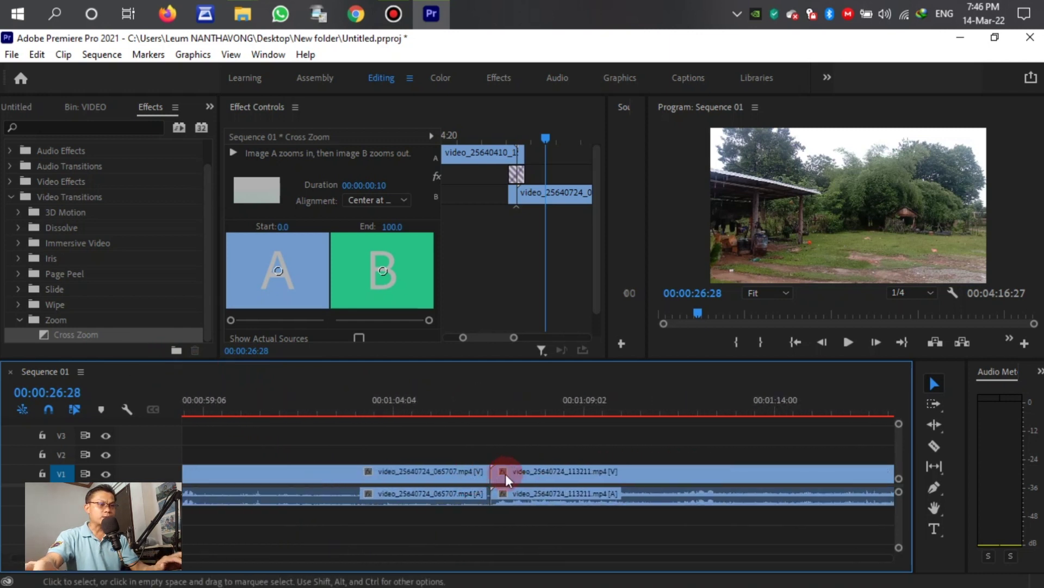
Preview the cut between clips 065707 and 113211 and expand the Wipe transitions group.
{"action": "left_click", "coordinate": [488, 403]}
{"action": "key", "text": "space"}
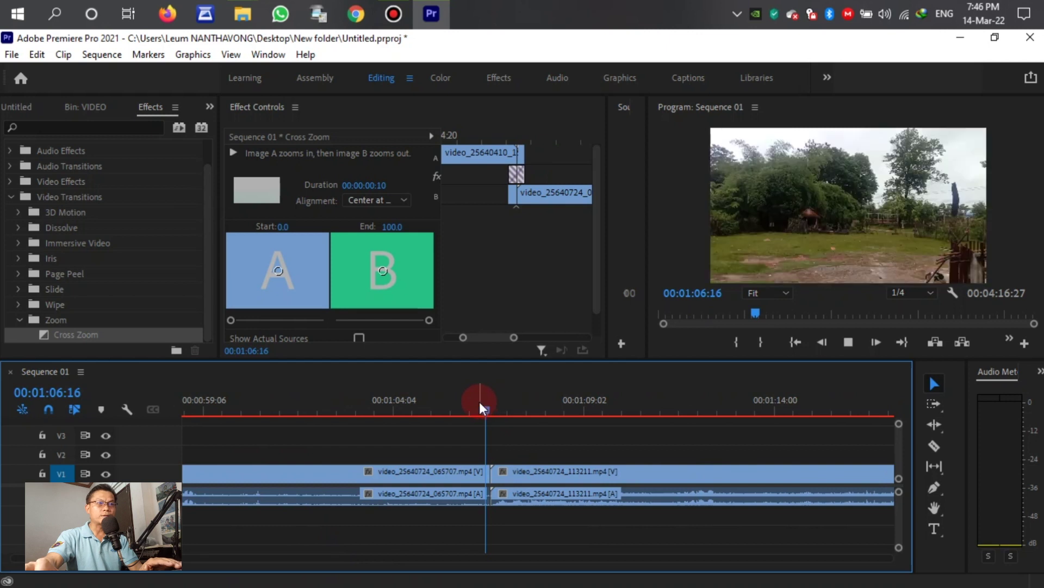
{"action": "key", "text": "space"}
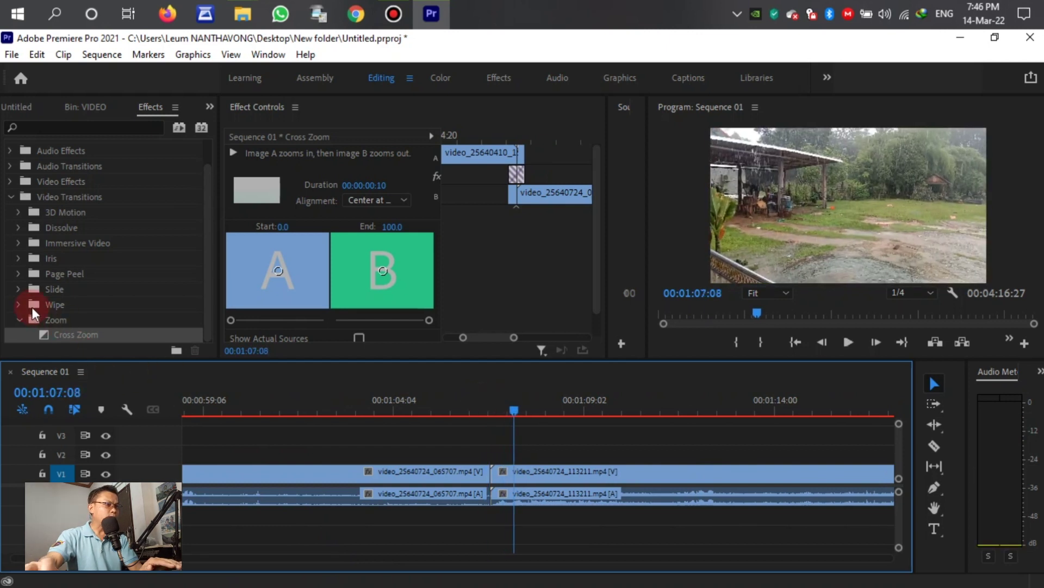
{"action": "left_click", "coordinate": [19, 305]}
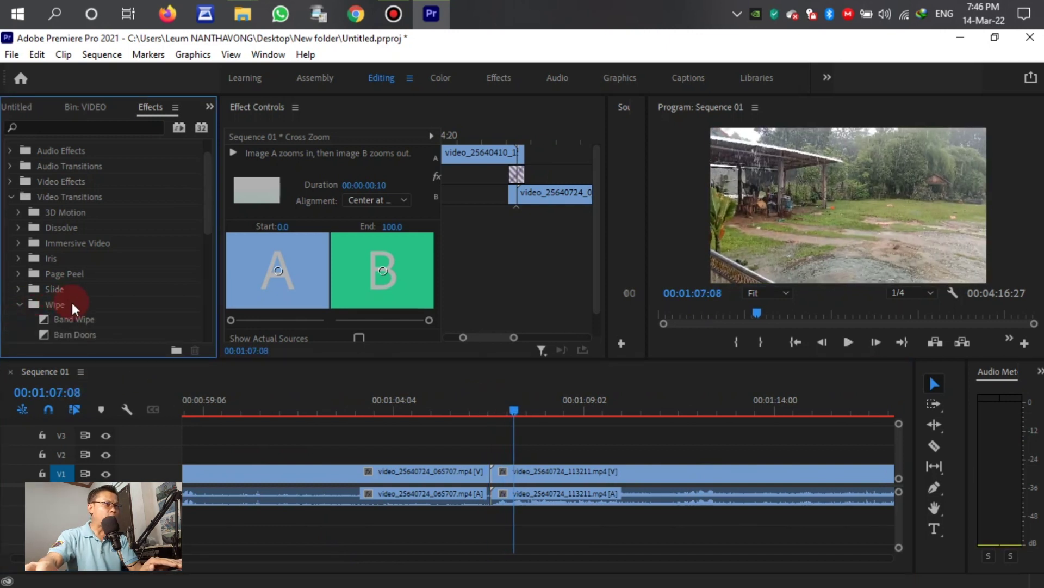
{"action": "scroll", "coordinate": [71, 302], "scroll_direction": "down", "scroll_amount": 2}
{"action": "scroll", "coordinate": [74, 300], "scroll_direction": "down", "scroll_amount": 1}
{"action": "scroll", "coordinate": [82, 289], "scroll_direction": "down", "scroll_amount": 2}
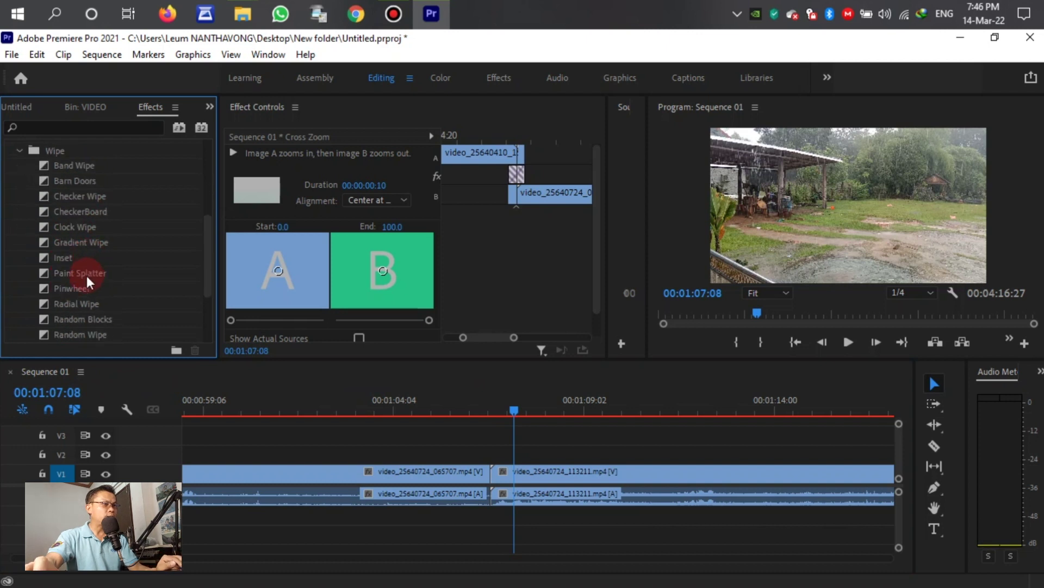
Drag Zig-Zag Blocks onto the cut between clips 065707 and 113211, dismissing the media warning.
{"action": "scroll", "coordinate": [90, 271], "scroll_direction": "down", "scroll_amount": 2}
{"action": "scroll", "coordinate": [106, 325], "scroll_direction": "down", "scroll_amount": 1}
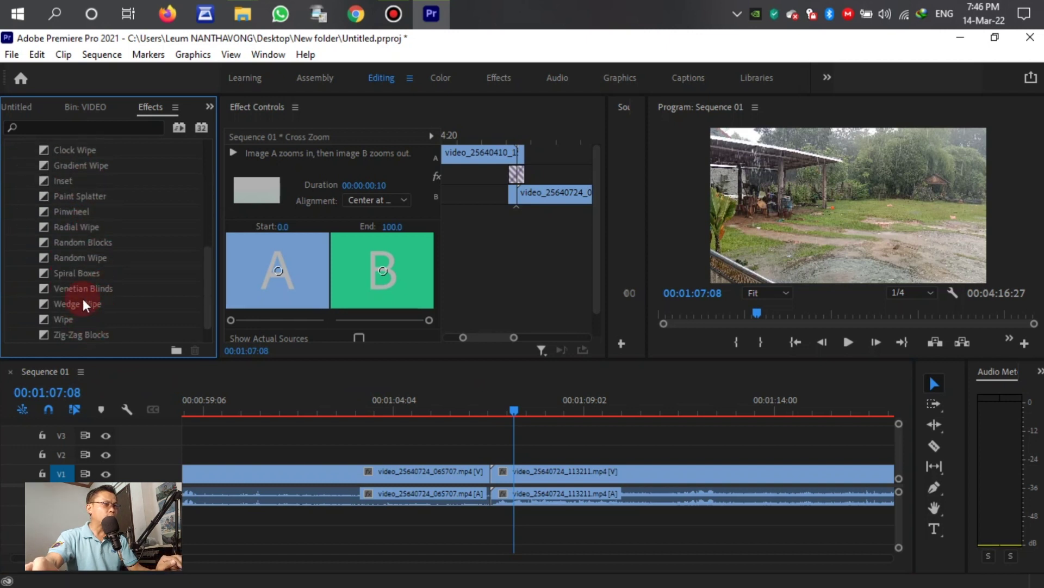
{"action": "scroll", "coordinate": [83, 306], "scroll_direction": "down", "scroll_amount": 2}
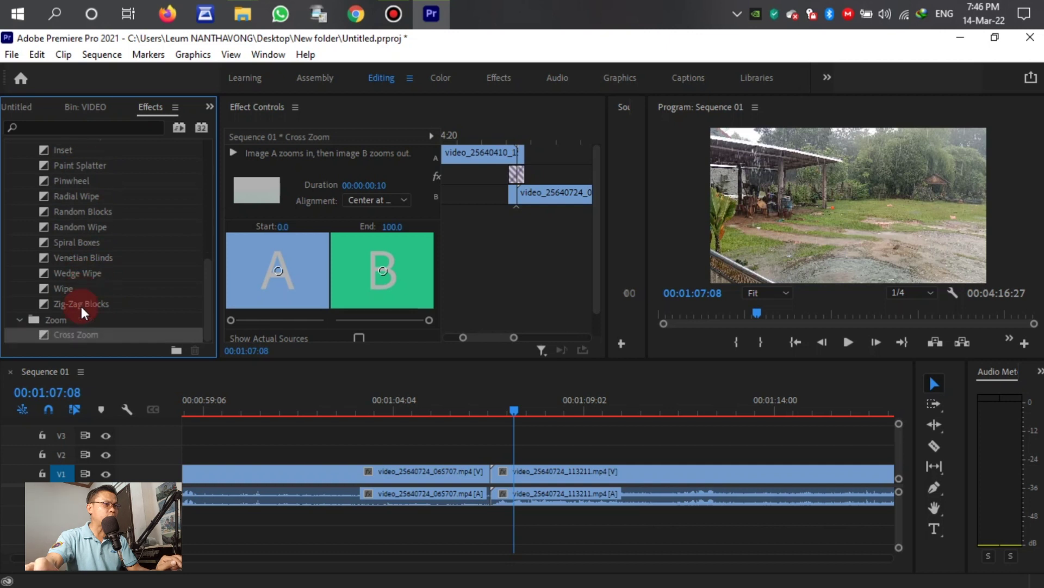
{"action": "mouse_move", "coordinate": [66, 306]}
{"action": "left_mouse_down"}
{"action": "mouse_move", "coordinate": [517, 448]}
{"action": "mouse_move", "coordinate": [491, 470]}
{"action": "left_mouse_up"}
{"action": "left_click", "coordinate": [639, 337]}
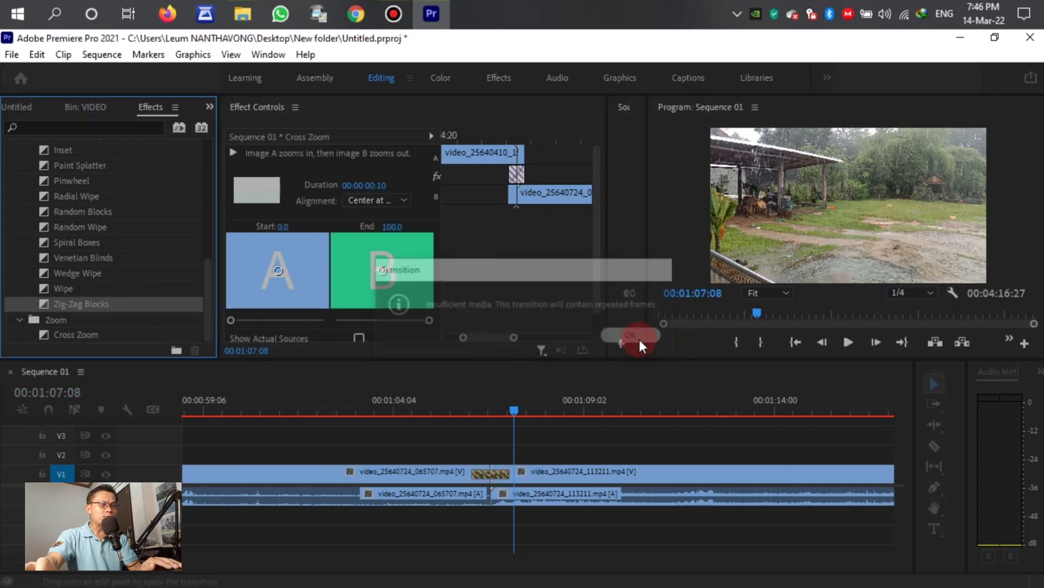
Play the Zig-Zag Blocks transition several times, then select it.
{"action": "left_click", "coordinate": [477, 409]}
{"action": "key", "text": "space"}
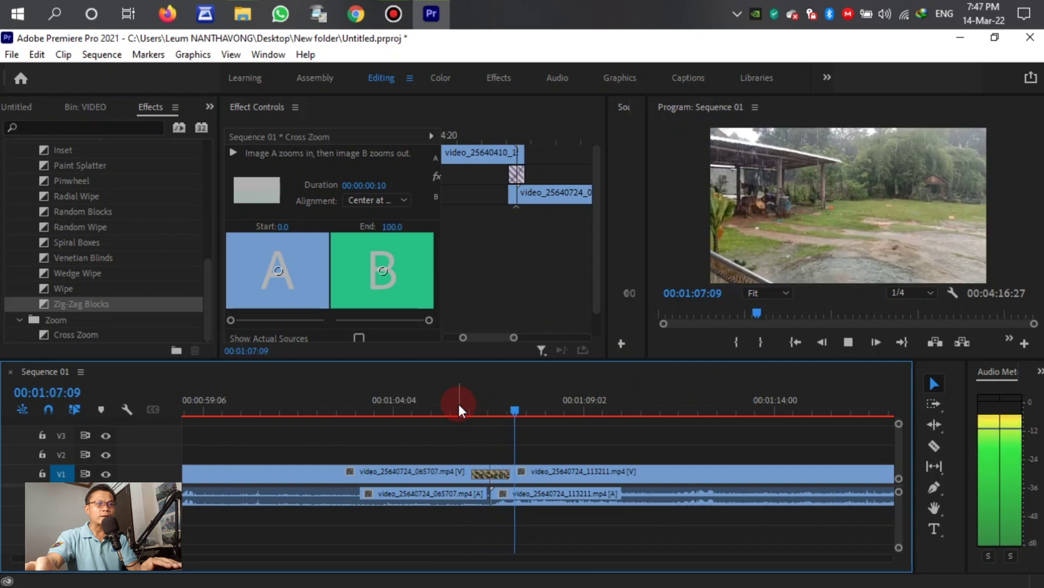
{"action": "key", "text": "space"}
{"action": "left_click", "coordinate": [472, 409]}
{"action": "key", "text": "space"}
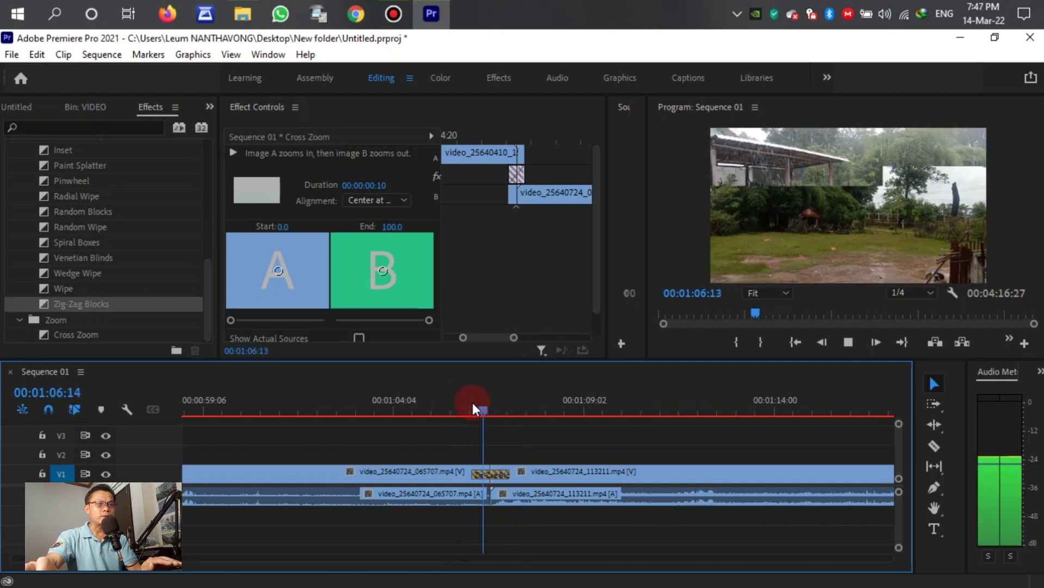
{"action": "key", "text": "space"}
{"action": "left_click", "coordinate": [473, 408]}
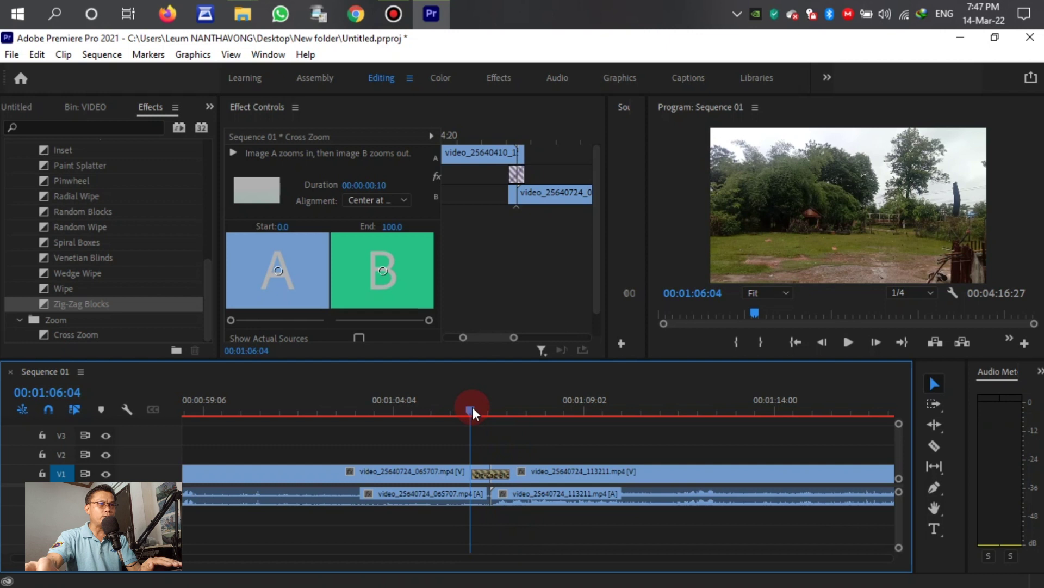
{"action": "key", "text": "space"}
{"action": "key", "text": "space"}
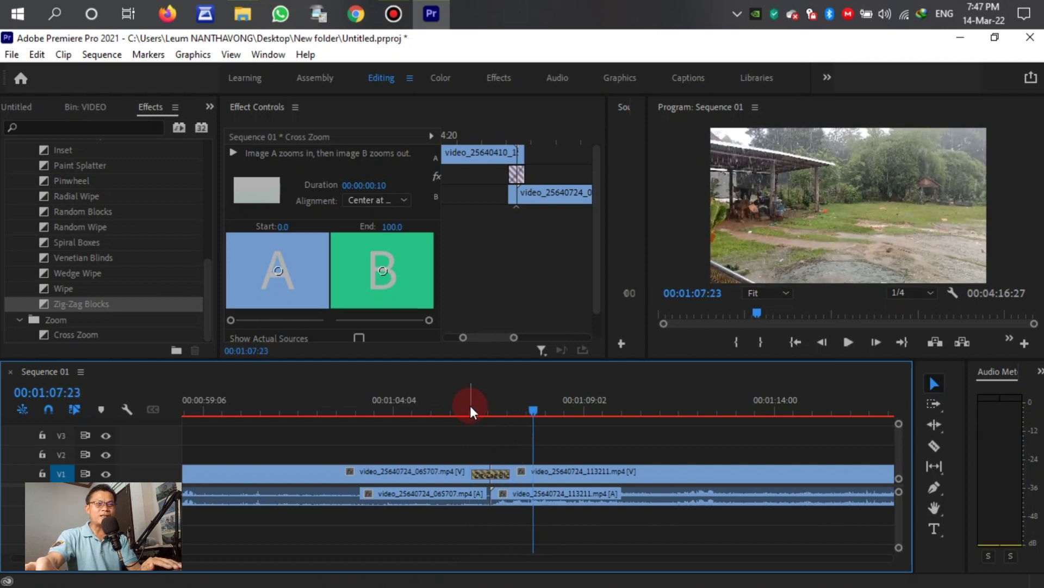
{"action": "left_click", "coordinate": [495, 474]}
Set the Zig-Zag Blocks duration to 00:00:00:10.
{"action": "left_click", "coordinate": [495, 475]}
{"action": "double_click", "coordinate": [495, 475]}
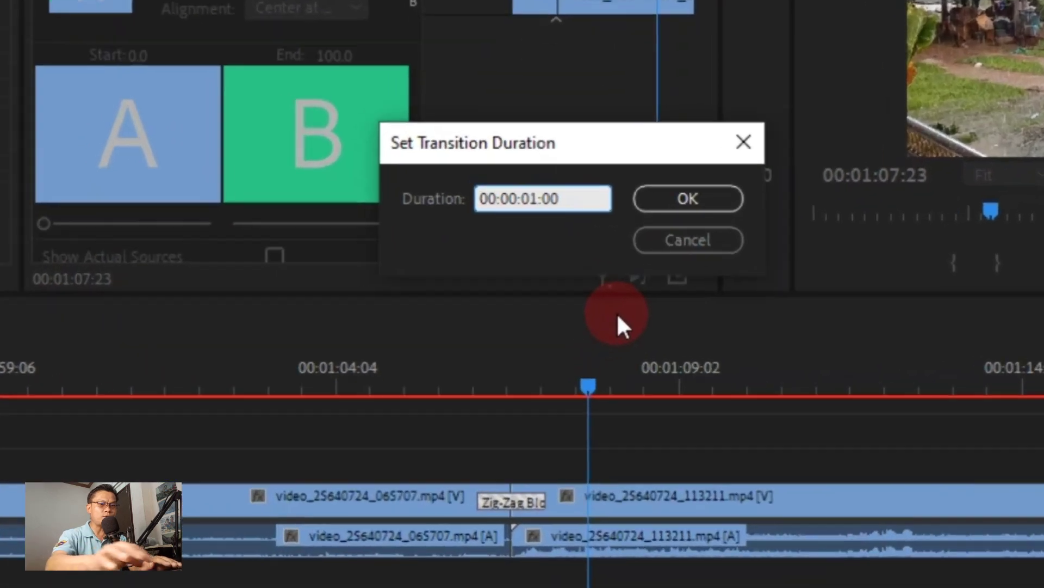
{"action": "type", "text": "1"}
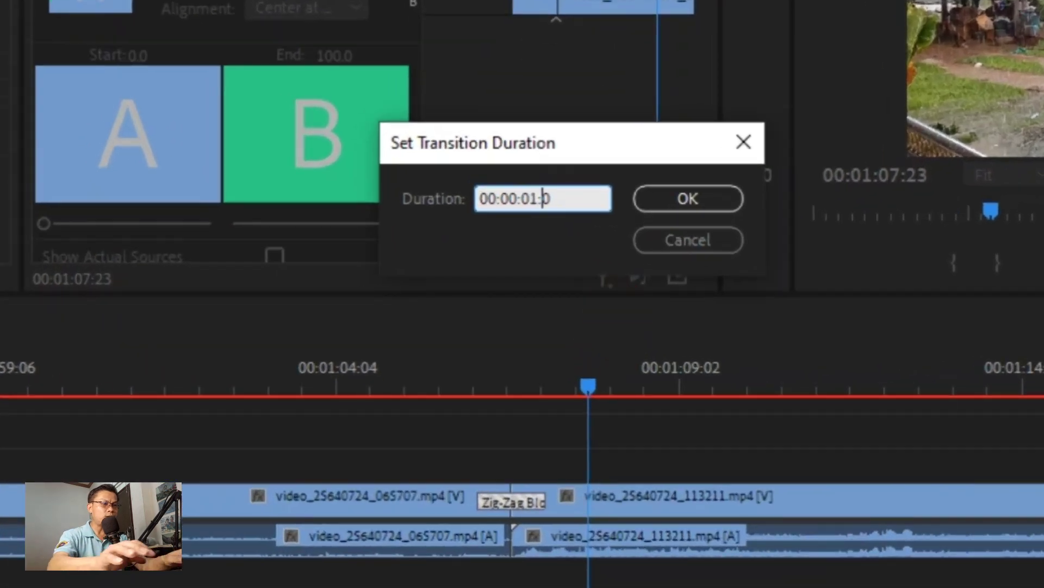
{"action": "type", "text": "0:"}
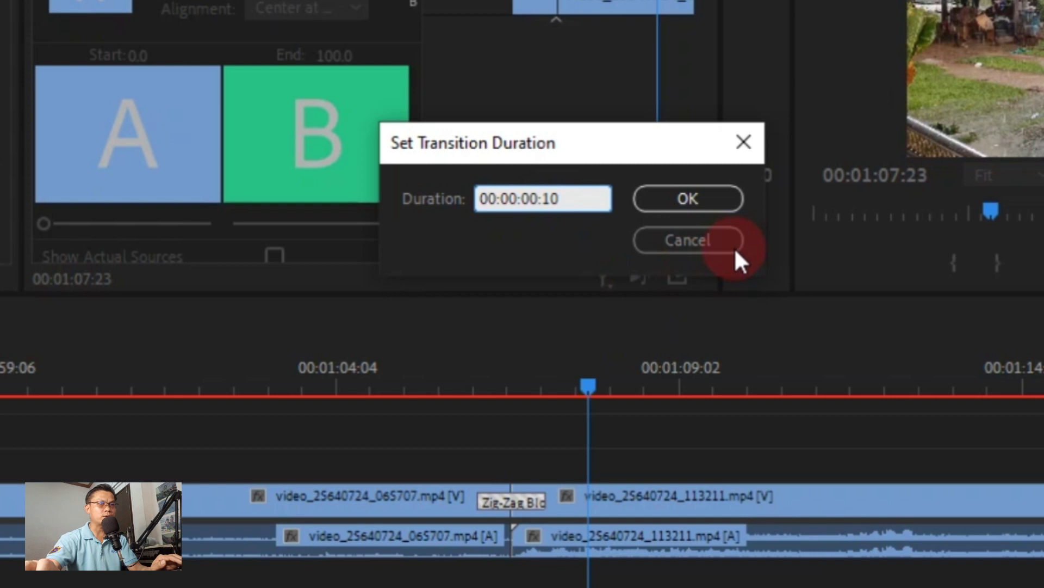
{"action": "left_click", "coordinate": [689, 192]}
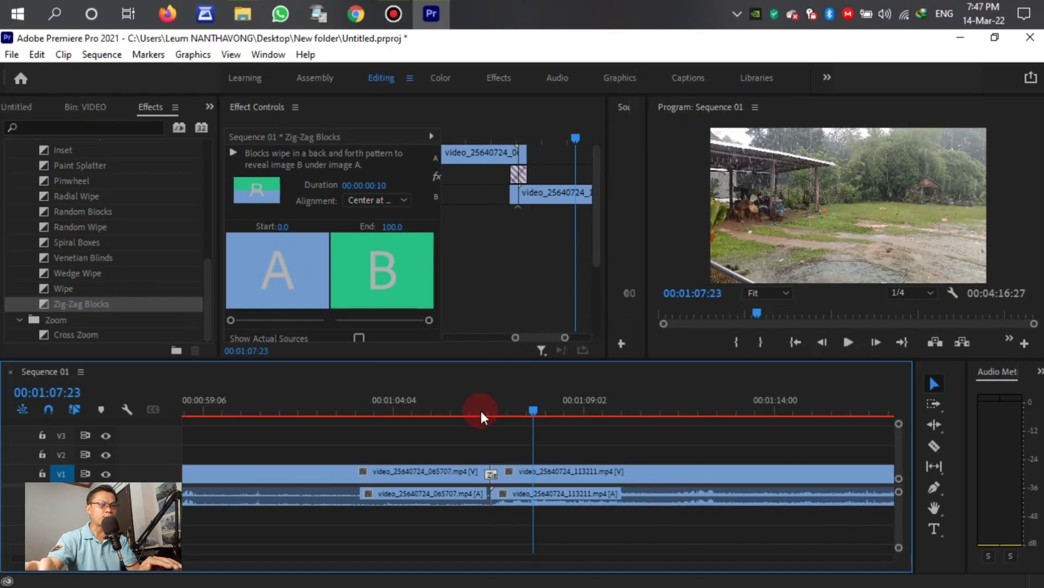
Replay the shortened Zig-Zag Blocks transition and select it again.
{"action": "left_click", "coordinate": [481, 409]}
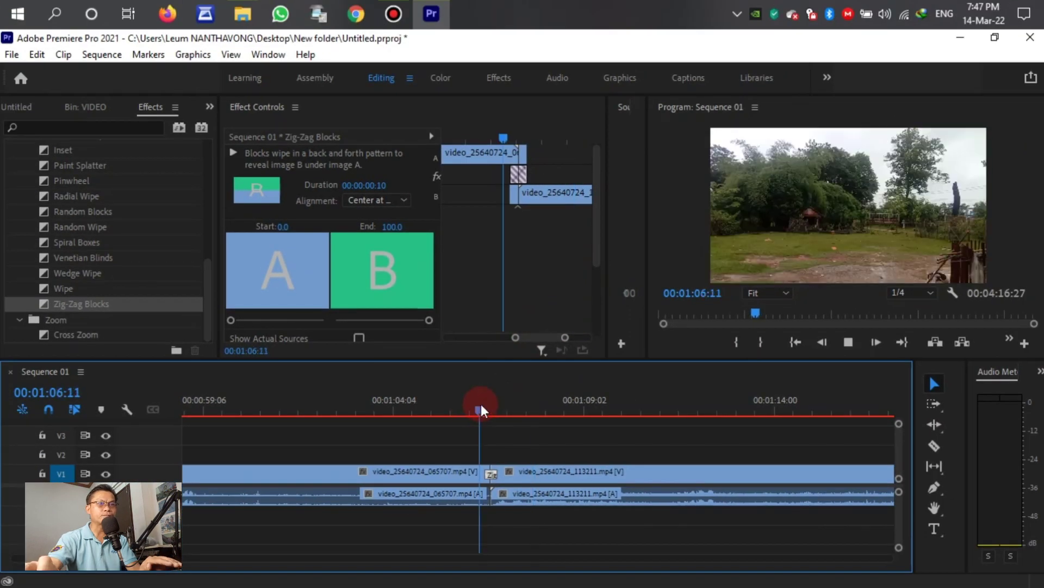
{"action": "key", "text": "space"}
{"action": "key", "text": "space"}
{"action": "left_click", "coordinate": [481, 408]}
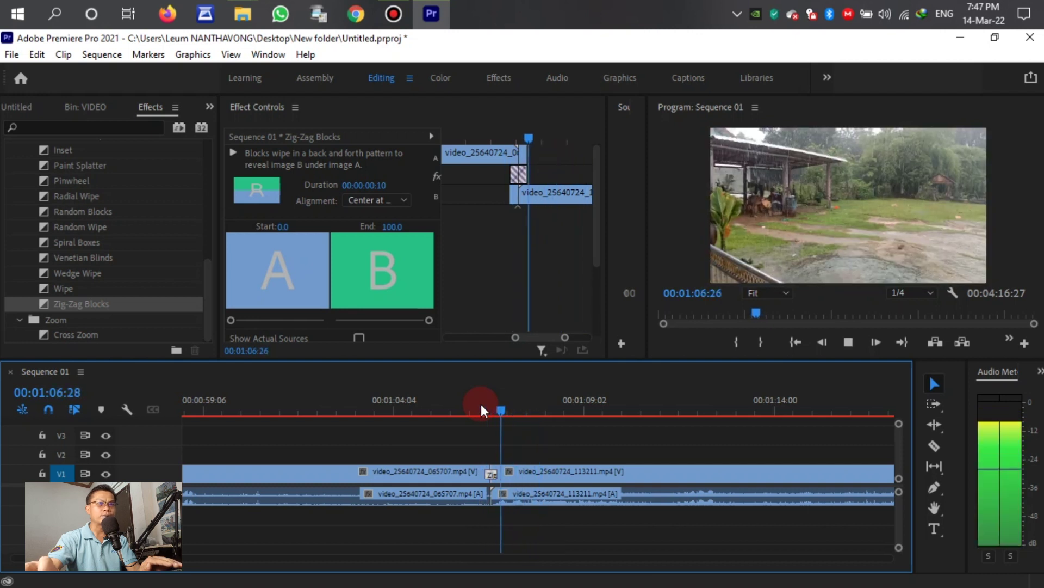
{"action": "key", "text": "space"}
{"action": "left_click", "coordinate": [495, 473]}
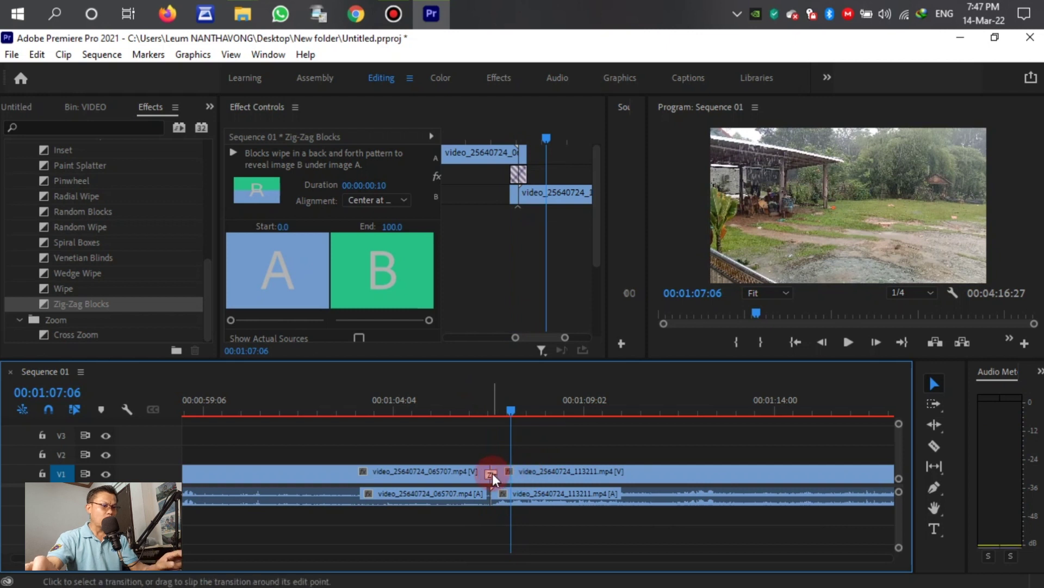
Drag the Zig-Zag Blocks end out to about 17 frames and preview it.
{"action": "scroll", "coordinate": [491, 472], "scroll_direction": "up", "scroll_amount": 5}
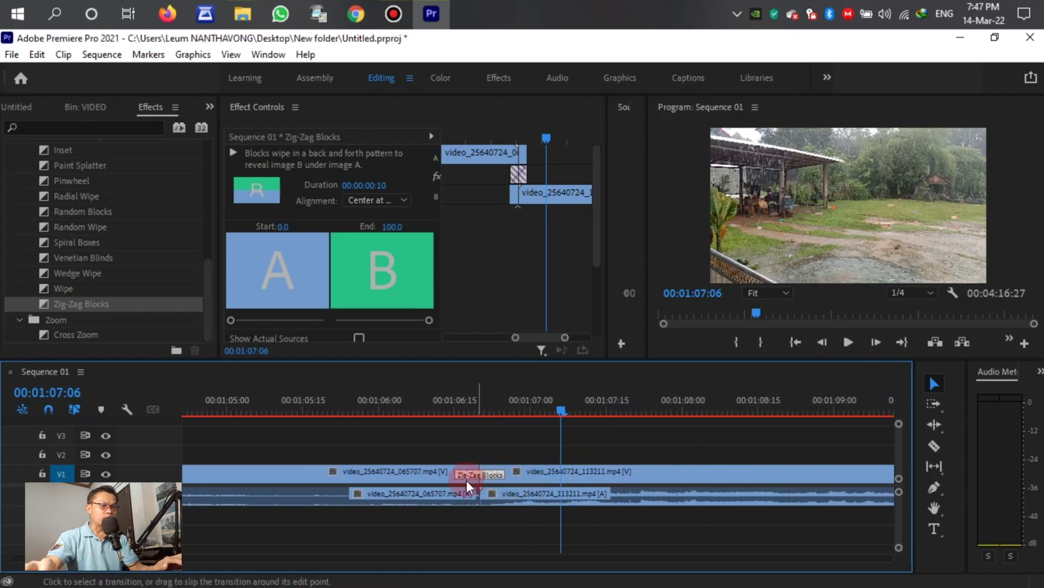
{"action": "left_click", "coordinate": [477, 477]}
{"action": "left_click", "coordinate": [491, 478]}
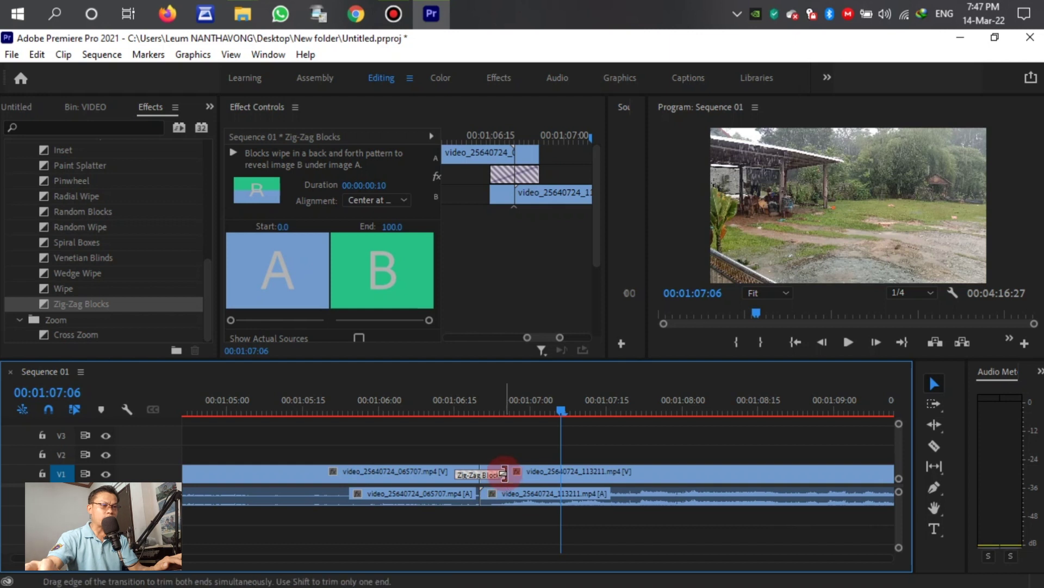
{"action": "mouse_move", "coordinate": [505, 473]}
{"action": "left_mouse_down"}
{"action": "mouse_move", "coordinate": [569, 473]}
{"action": "mouse_move", "coordinate": [511, 475]}
{"action": "mouse_move", "coordinate": [531, 475]}
{"action": "left_mouse_up"}
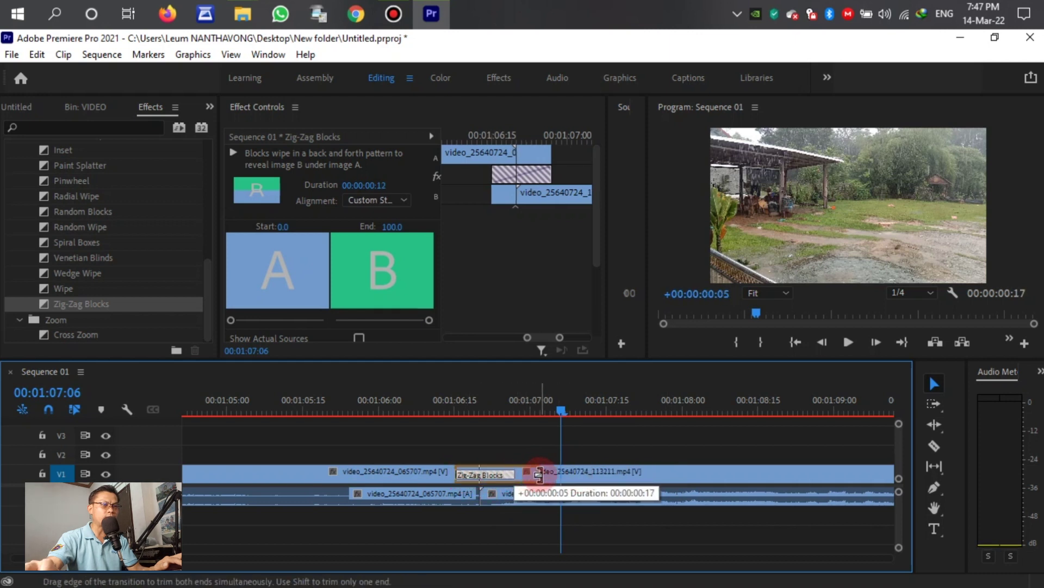
{"action": "left_click_drag", "start_coordinate": [538, 475], "coordinate": [539, 474]}
{"action": "left_click", "coordinate": [449, 399]}
{"action": "key", "text": "space"}
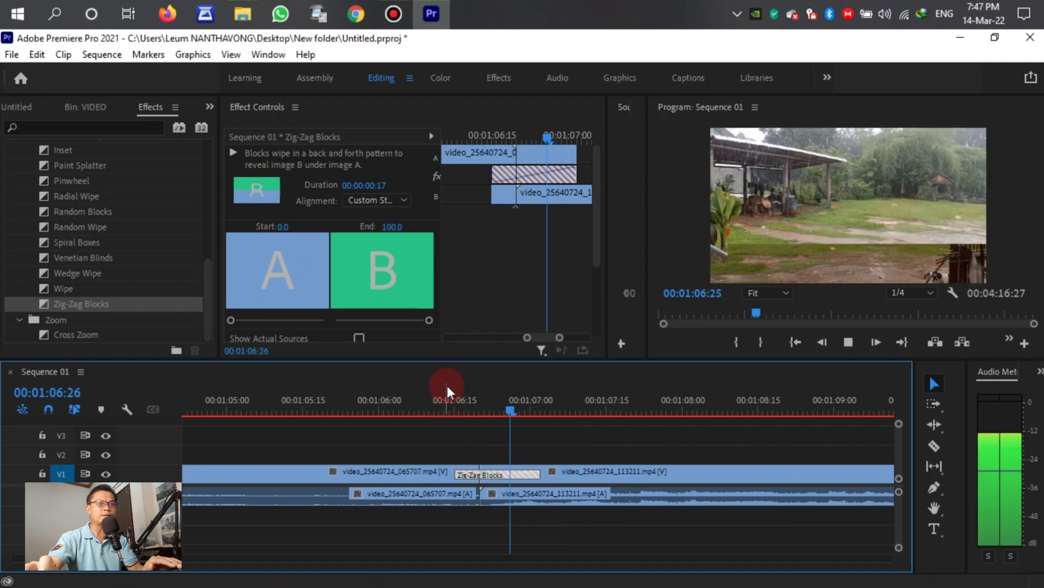
{"action": "key", "text": "space"}
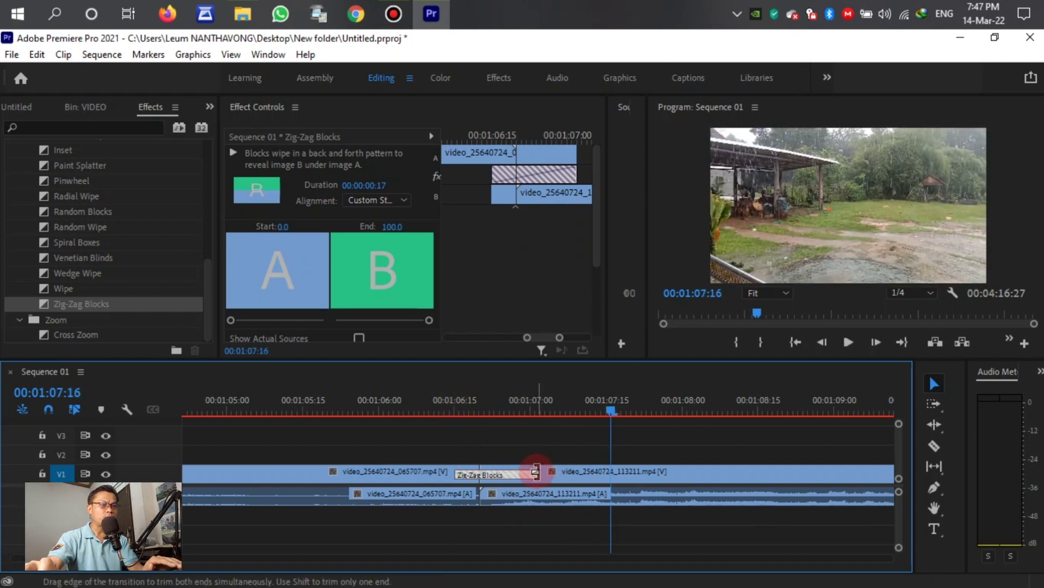
Stretch the transition to 00:00:01:10, then trim it back to 00:00:00:11 and play it.
{"action": "left_click_drag", "start_coordinate": [536, 471], "coordinate": [656, 471]}
{"action": "left_click", "coordinate": [459, 405]}
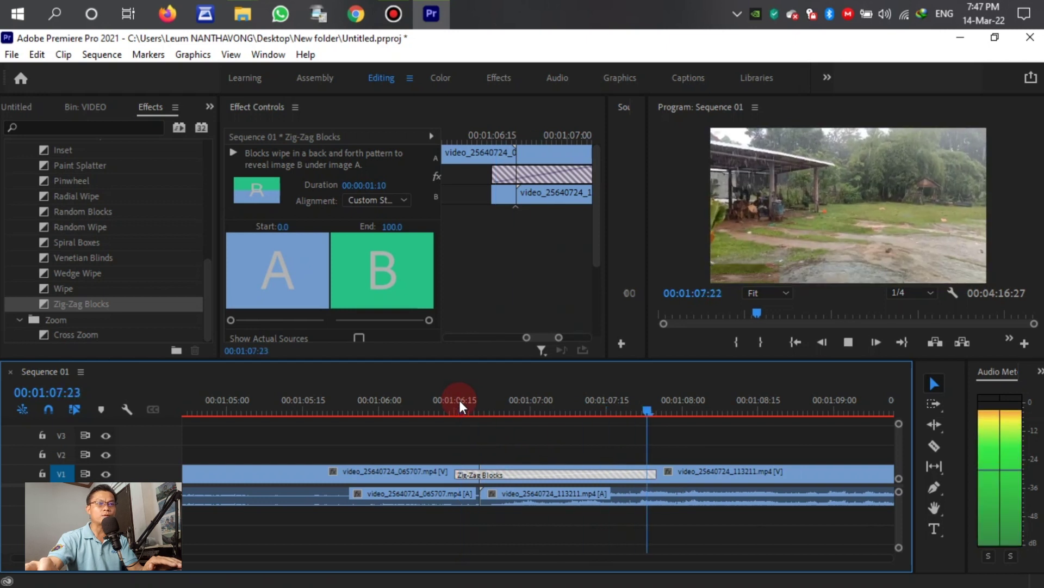
{"action": "left_click", "coordinate": [644, 502]}
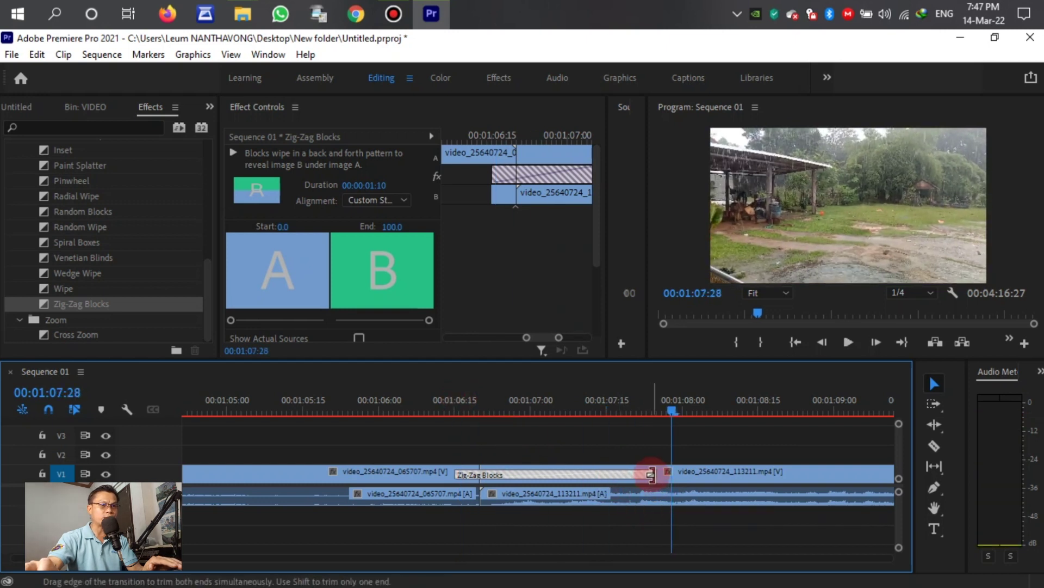
{"action": "left_click_drag", "start_coordinate": [654, 474], "coordinate": [517, 474]}
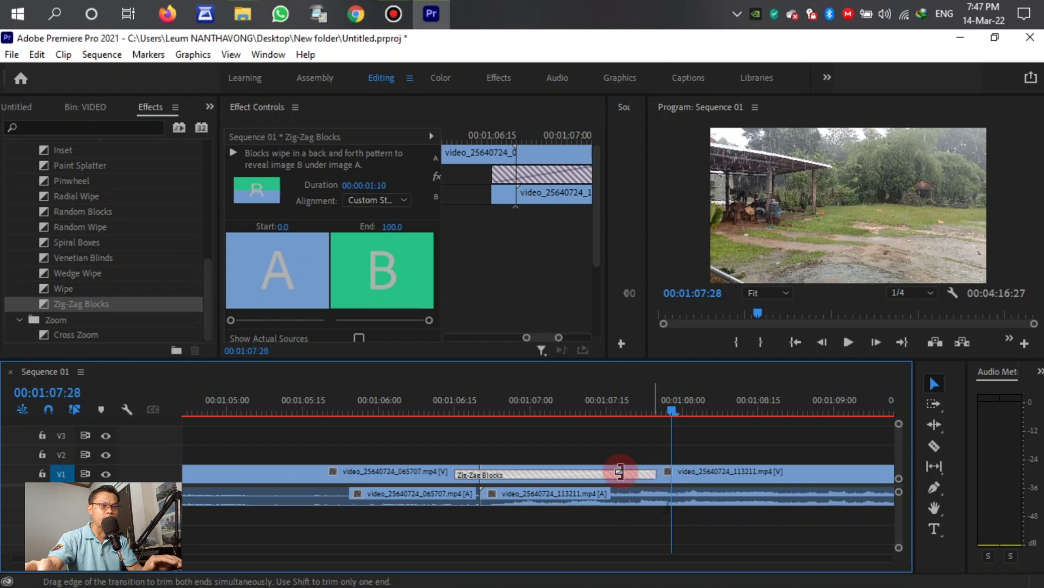
{"action": "left_click", "coordinate": [459, 399]}
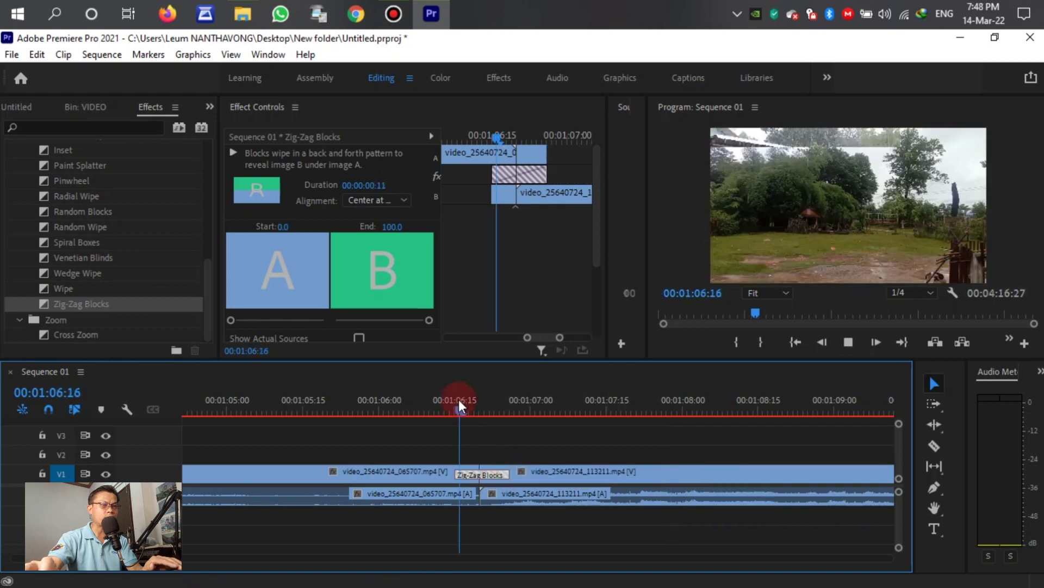
{"action": "key", "text": "space"}
{"action": "key", "text": "space"}
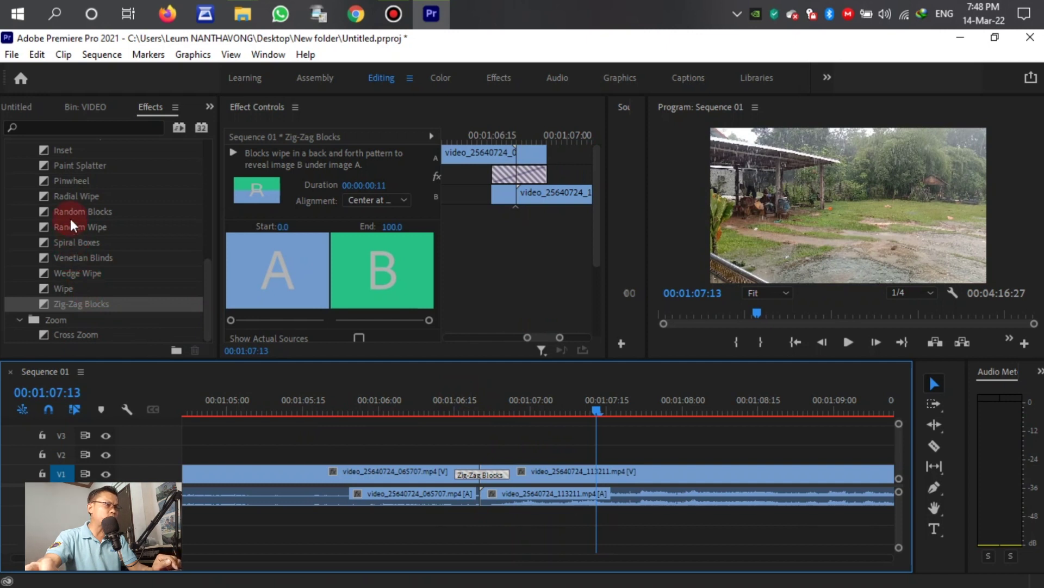
Replace the transition with Random Blocks and preview it a few times.
{"action": "left_click_drag", "start_coordinate": [69, 214], "coordinate": [471, 478]}
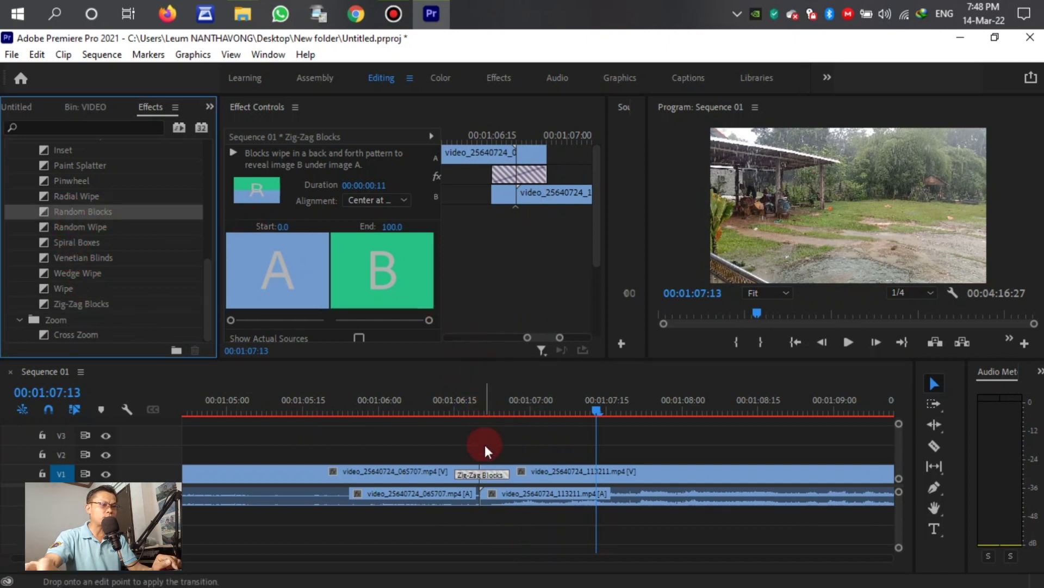
{"action": "left_click", "coordinate": [451, 394]}
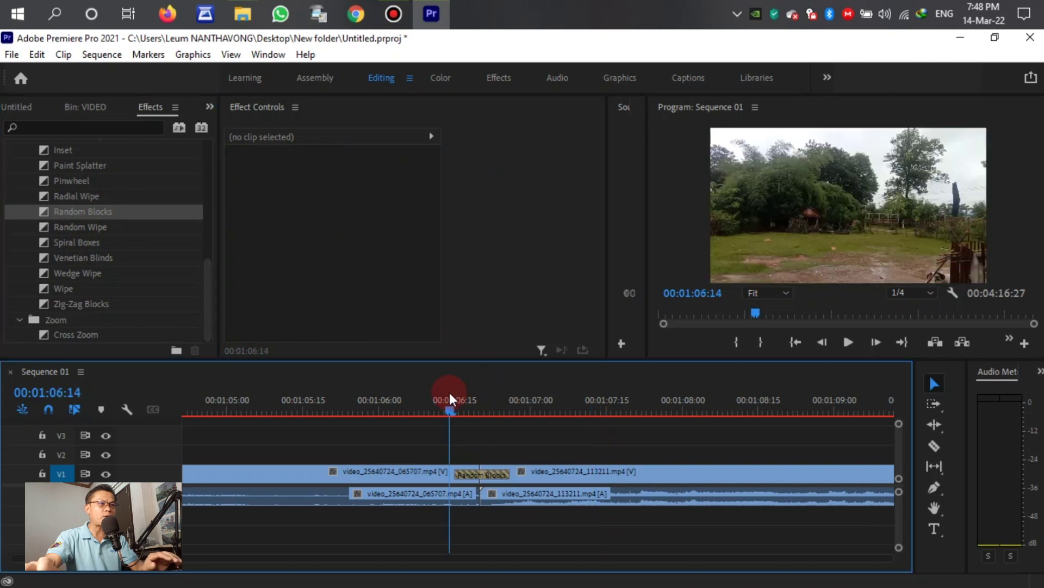
{"action": "key", "text": "space"}
{"action": "left_click", "coordinate": [447, 402]}
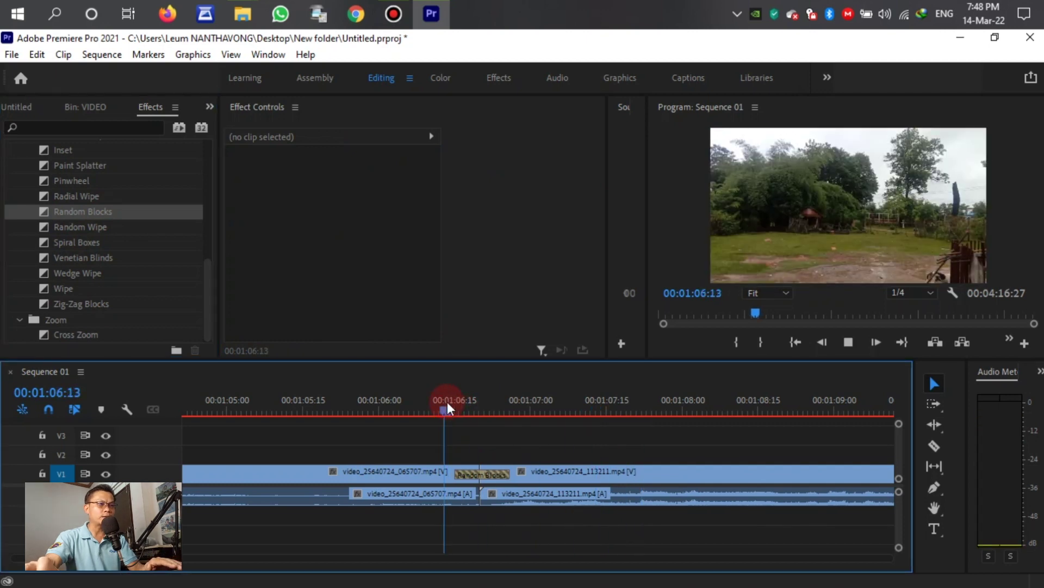
{"action": "left_click", "coordinate": [447, 400]}
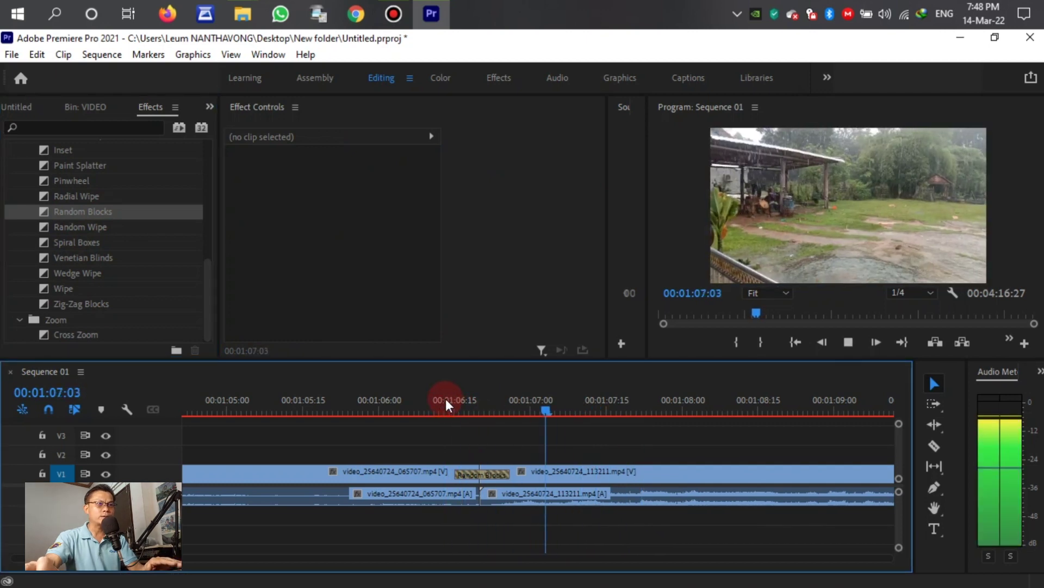
{"action": "key", "text": "space"}
{"action": "left_click", "coordinate": [450, 409]}
{"action": "key", "text": "space"}
{"action": "key", "text": "space"}
Swap in the Inset wipe at the same cut and preview it.
{"action": "scroll", "coordinate": [455, 497], "scroll_direction": "down", "scroll_amount": 1}
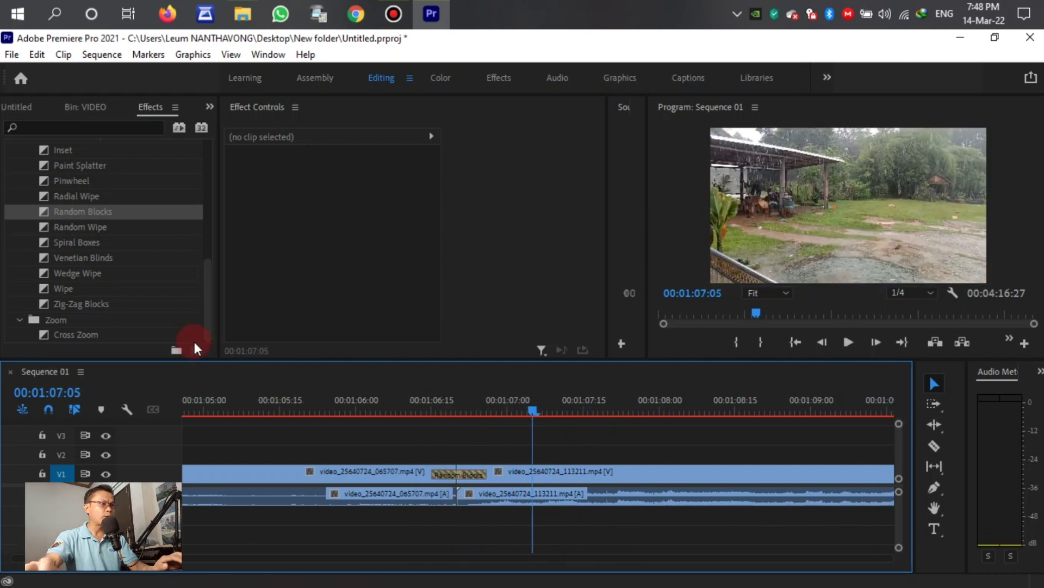
{"action": "scroll", "coordinate": [73, 249], "scroll_direction": "up", "scroll_amount": 1}
{"action": "scroll", "coordinate": [70, 239], "scroll_direction": "up", "scroll_amount": 1}
{"action": "left_click_drag", "start_coordinate": [58, 212], "coordinate": [453, 468]}
{"action": "left_click", "coordinate": [435, 400]}
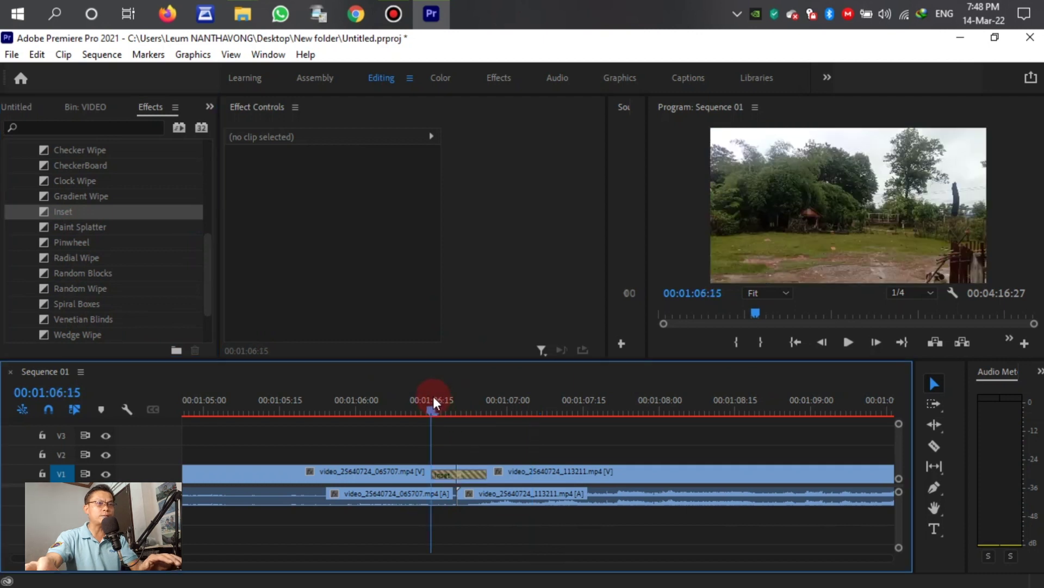
{"action": "key", "text": "space"}
{"action": "left_click", "coordinate": [423, 398]}
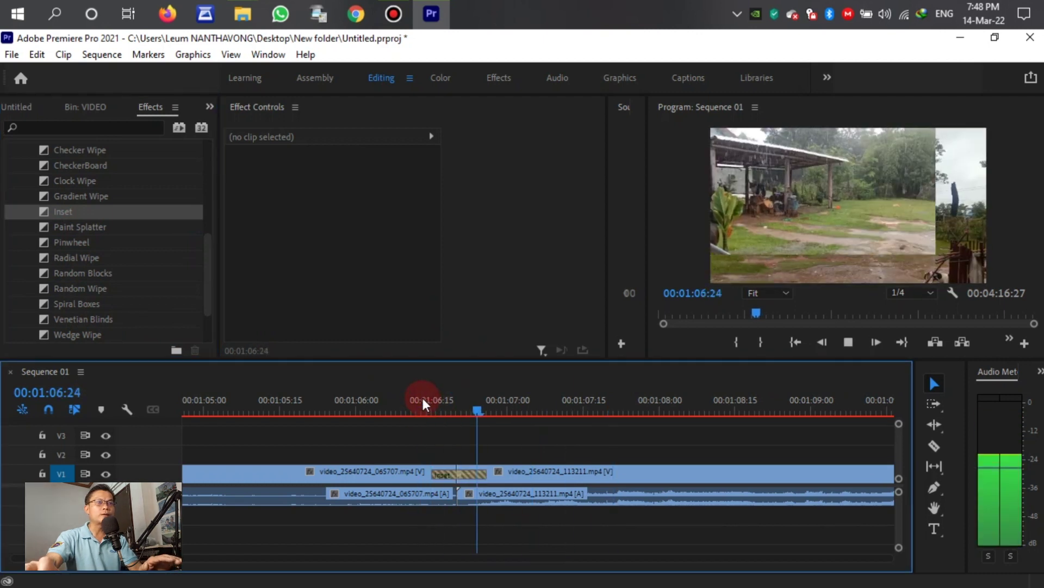
{"action": "key", "text": "space"}
Replace Inset with Clock Wipe and play it back.
{"action": "left_click_drag", "start_coordinate": [76, 181], "coordinate": [454, 471]}
{"action": "left_click", "coordinate": [426, 397]}
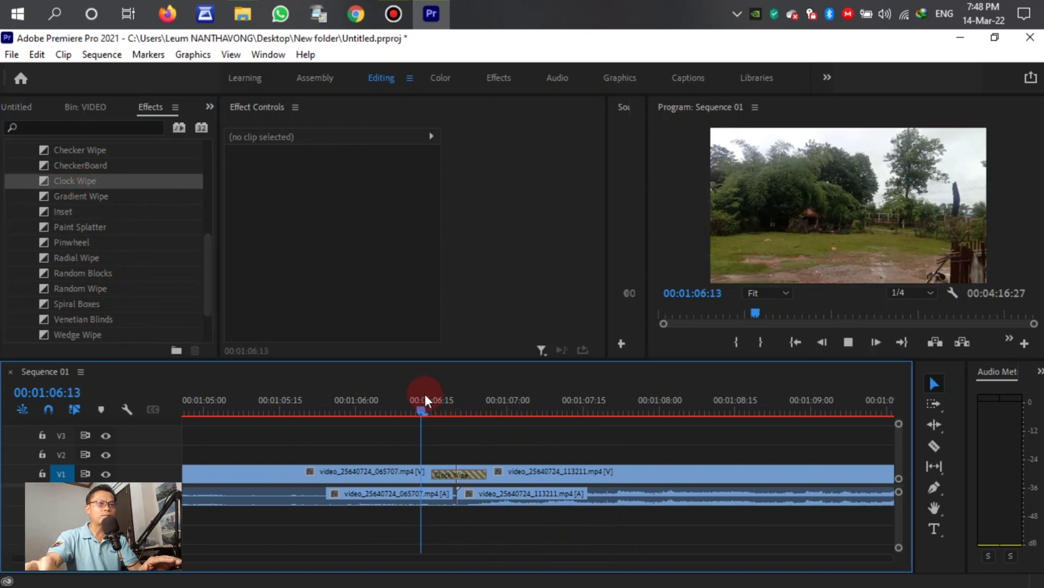
{"action": "key", "text": "space"}
{"action": "left_click", "coordinate": [424, 396]}
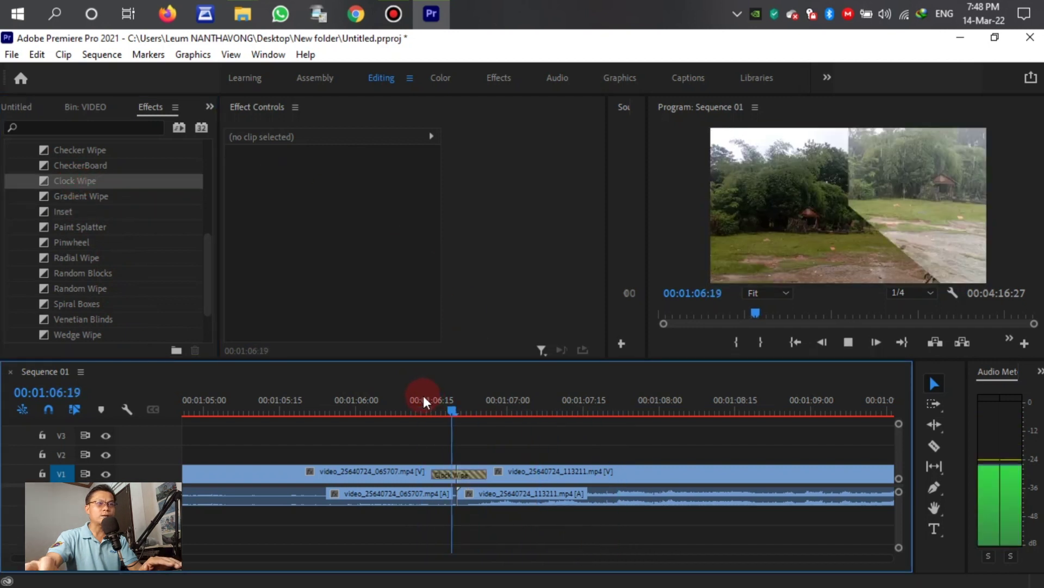
{"action": "left_click", "coordinate": [574, 514]}
Bring the next edit into view and expand the Dissolve transitions group.
{"action": "scroll", "coordinate": [357, 471], "scroll_direction": "down", "scroll_amount": 5}
{"action": "scroll", "coordinate": [516, 492], "scroll_direction": "up", "scroll_amount": 3}
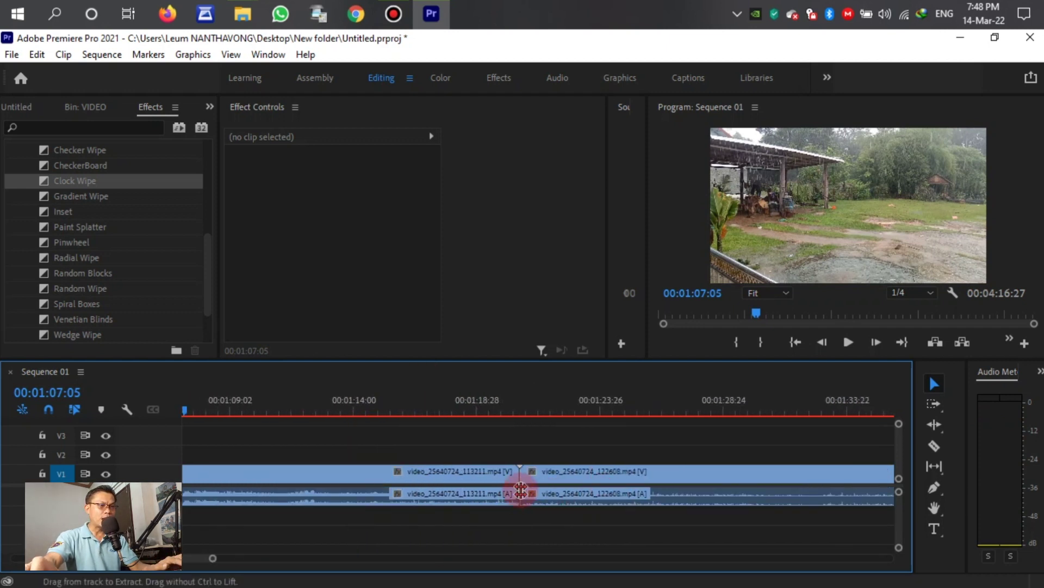
{"action": "scroll", "coordinate": [523, 481], "scroll_direction": "up", "scroll_amount": 2}
{"action": "left_click_drag", "start_coordinate": [204, 264], "coordinate": [207, 162]}
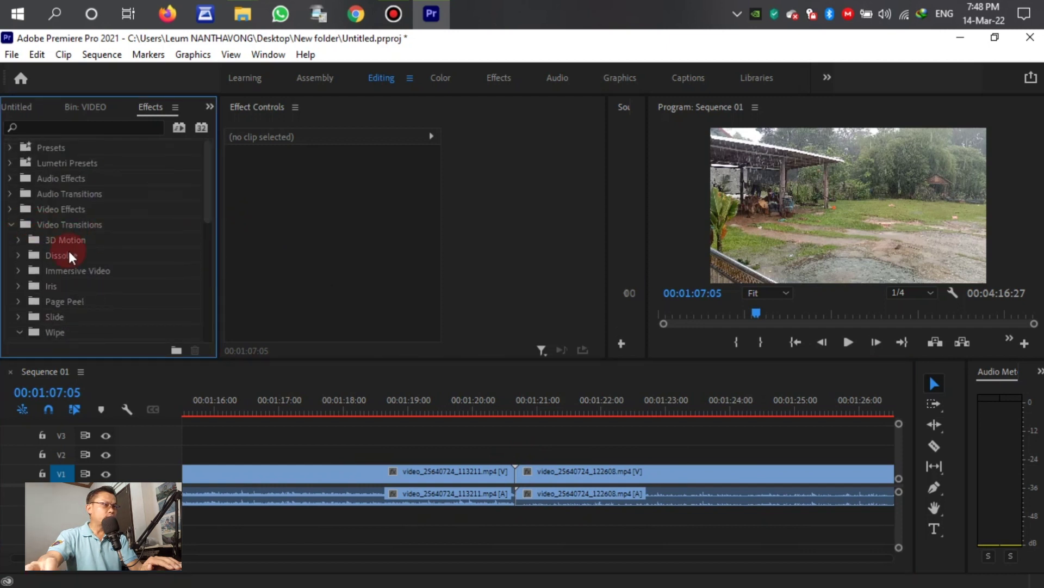
{"action": "left_click", "coordinate": [20, 256]}
{"action": "scroll", "coordinate": [128, 310], "scroll_direction": "down", "scroll_amount": 1}
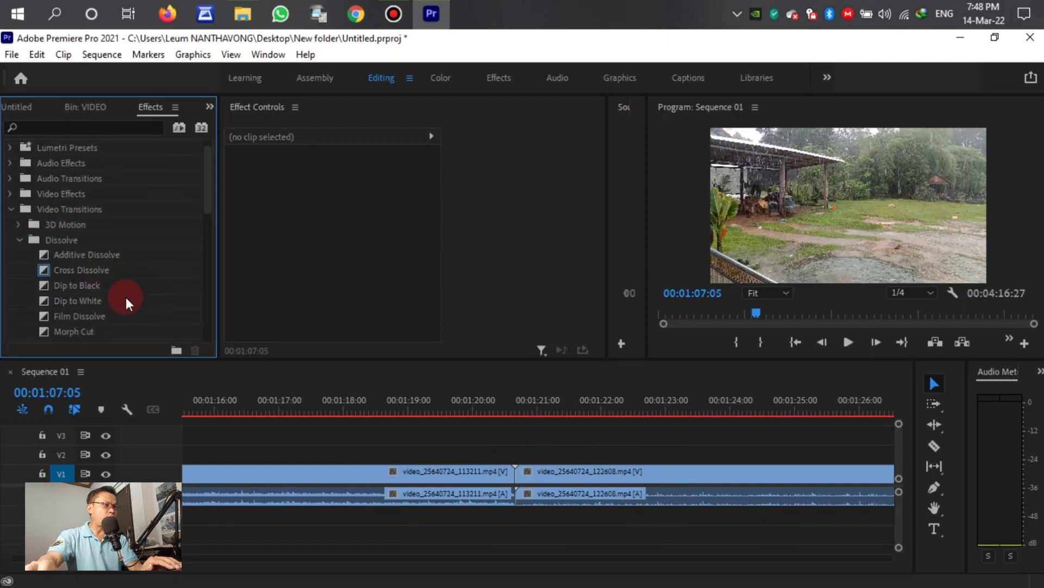
{"action": "scroll", "coordinate": [131, 294], "scroll_direction": "down", "scroll_amount": 3}
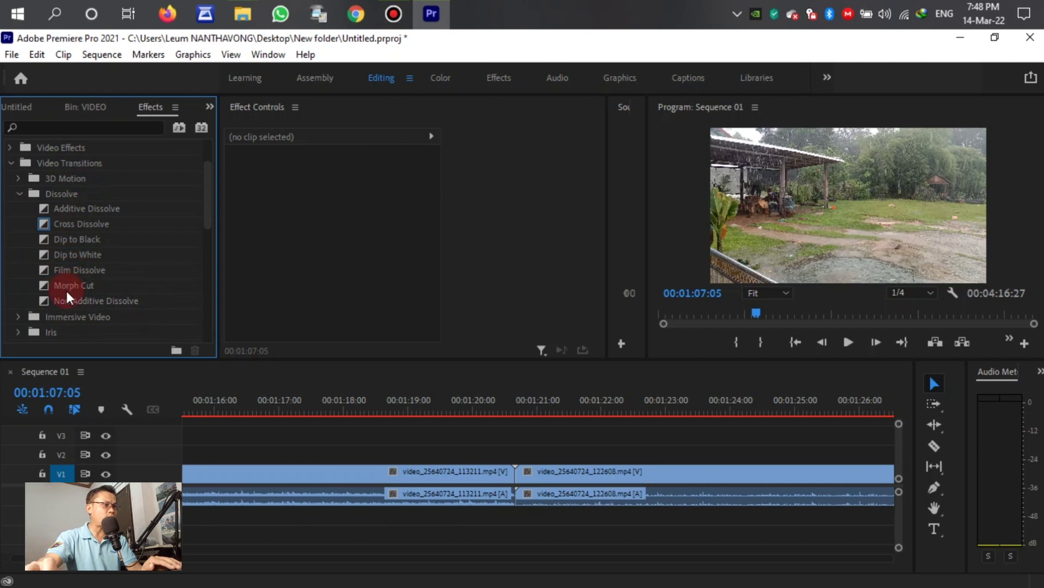
Apply Film Dissolve between clips 113211 and 122608, accept the warning, and preview it.
{"action": "left_click_drag", "start_coordinate": [65, 271], "coordinate": [517, 481]}
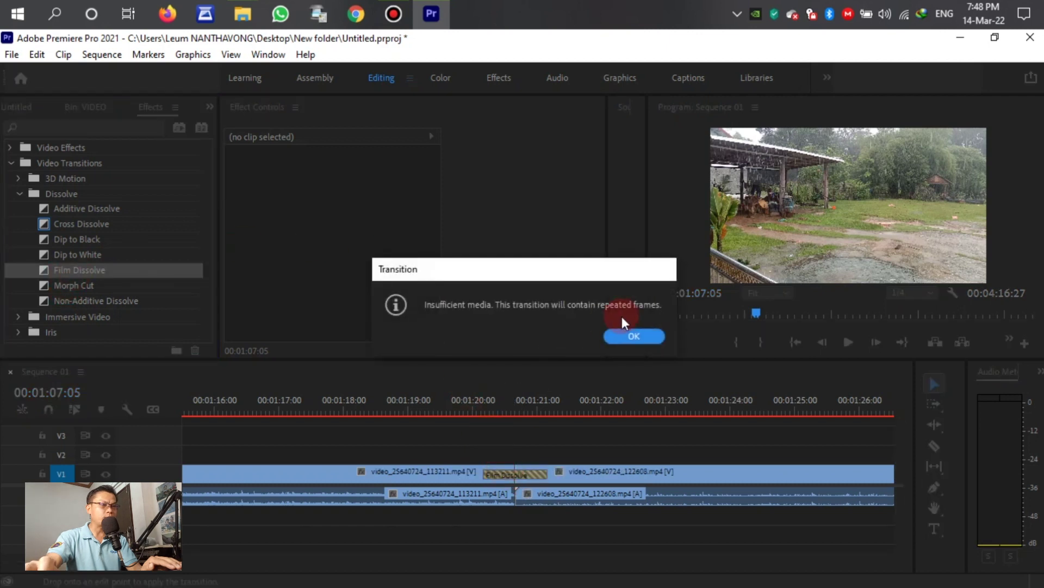
{"action": "left_click", "coordinate": [628, 337]}
{"action": "left_click_drag", "start_coordinate": [498, 399], "coordinate": [475, 389]}
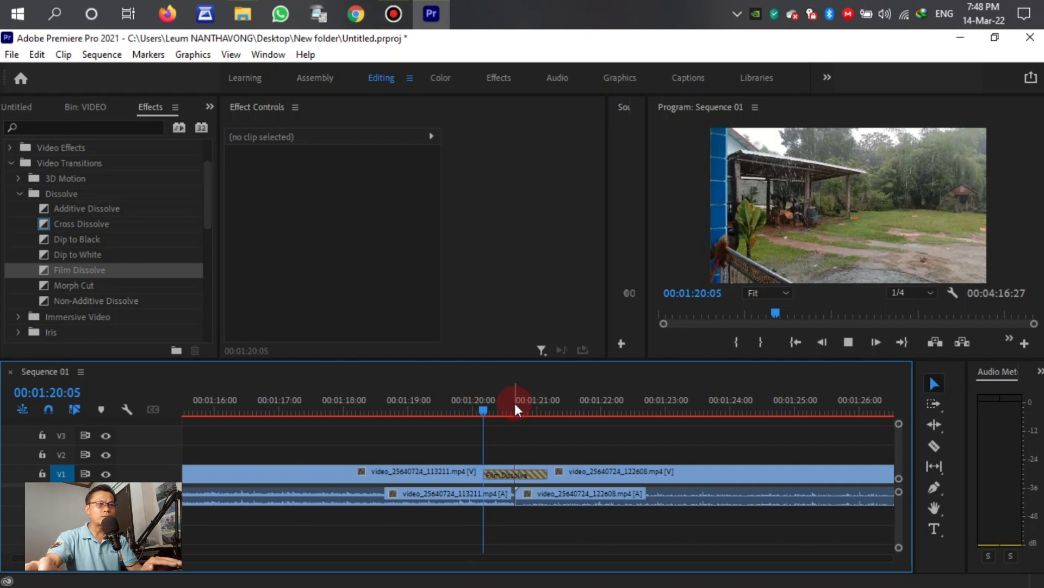
{"action": "key", "text": "space"}
{"action": "left_click", "coordinate": [484, 396]}
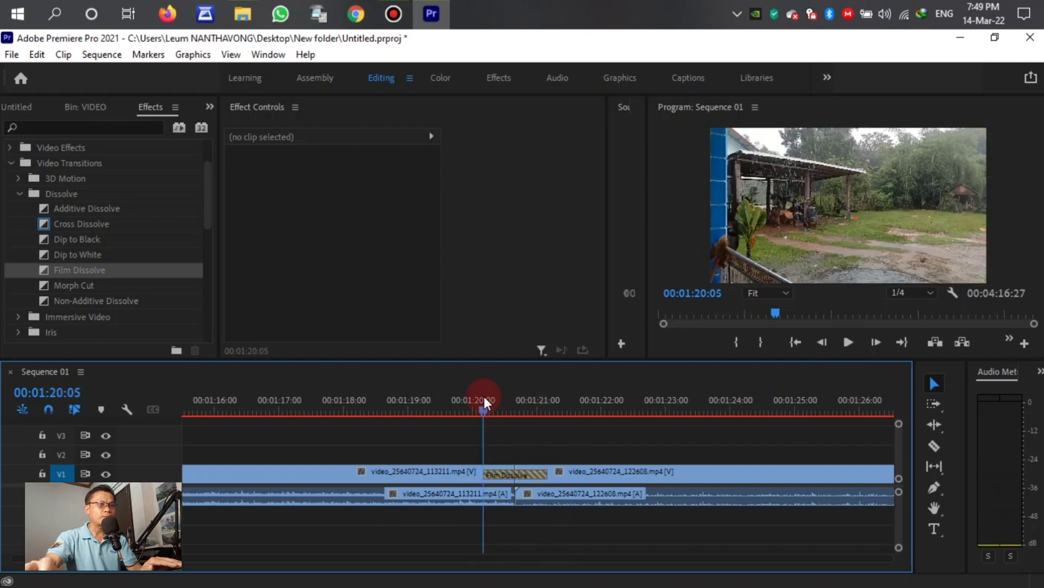
{"action": "key", "text": "space"}
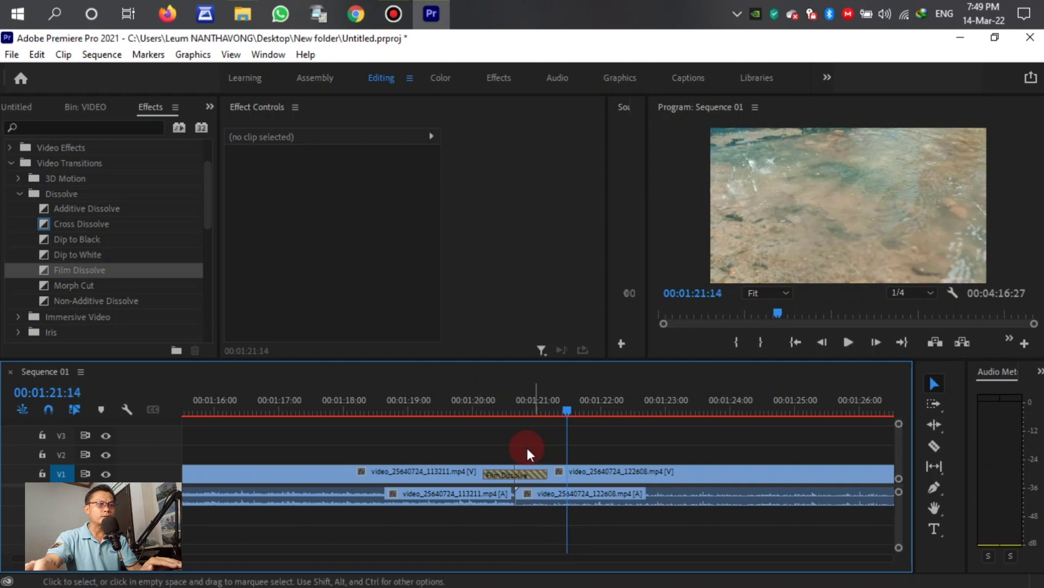
{"action": "left_click", "coordinate": [480, 403]}
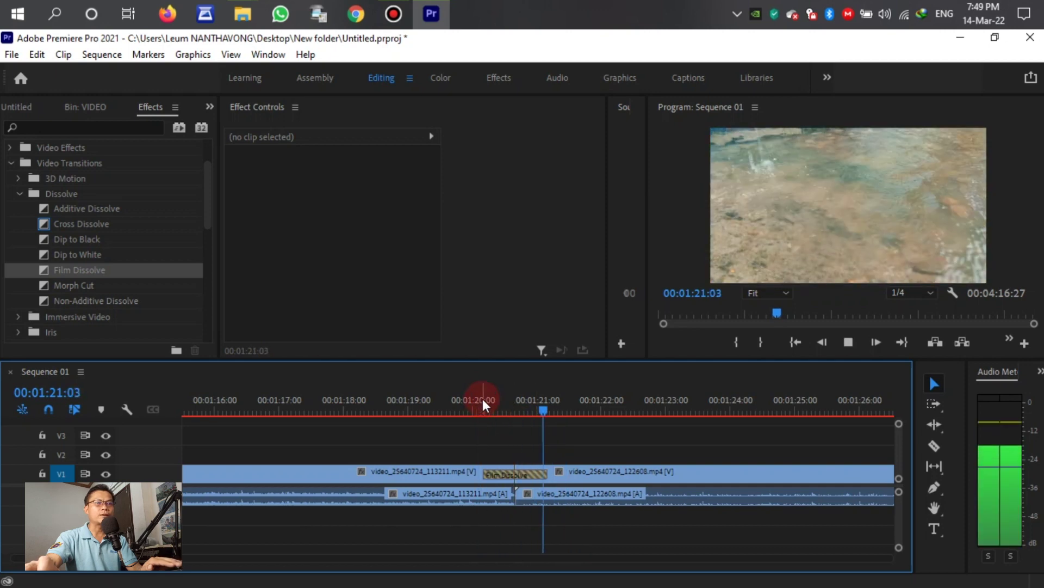
{"action": "left_click", "coordinate": [458, 459]}
{"action": "scroll", "coordinate": [343, 471], "scroll_direction": "down", "scroll_amount": 8}
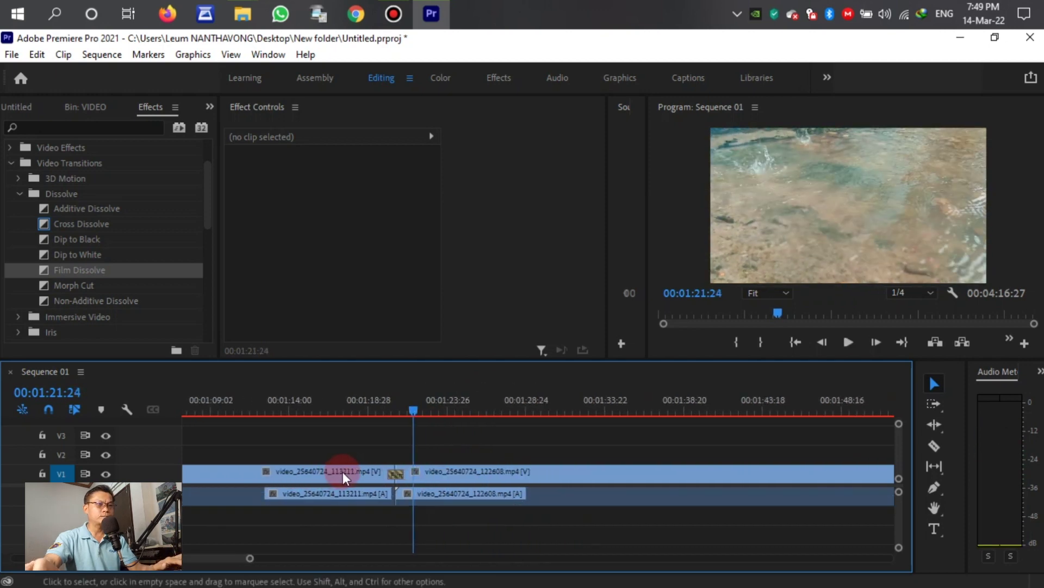
Apply Iris Diamond to the cut between clips 122608 and 122819, accepting the insufficient-media warning.
{"action": "scroll", "coordinate": [721, 479], "scroll_direction": "up", "scroll_amount": 2}
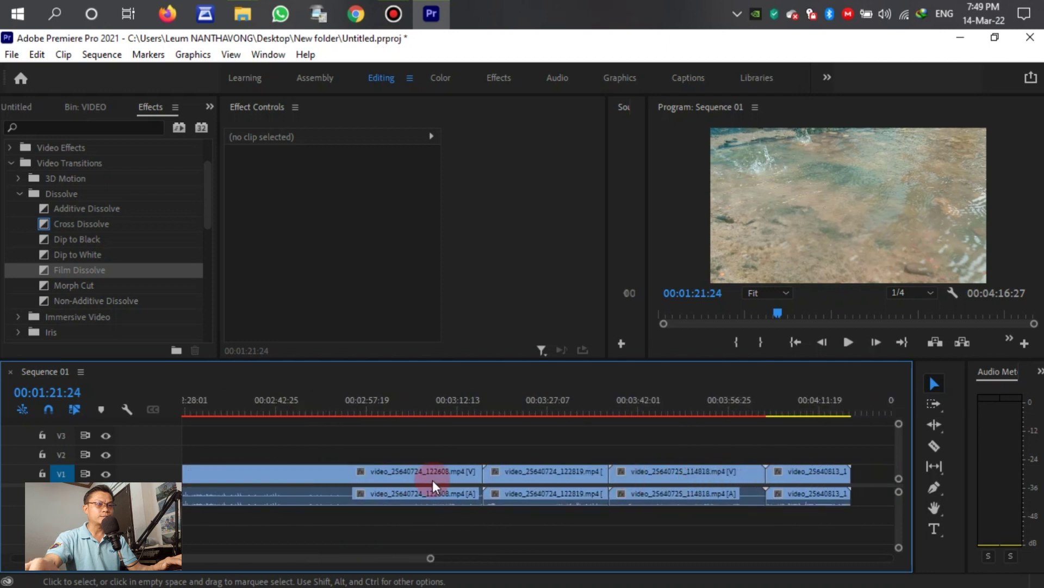
{"action": "scroll", "coordinate": [481, 484], "scroll_direction": "up", "scroll_amount": 2}
{"action": "left_click", "coordinate": [93, 316]}
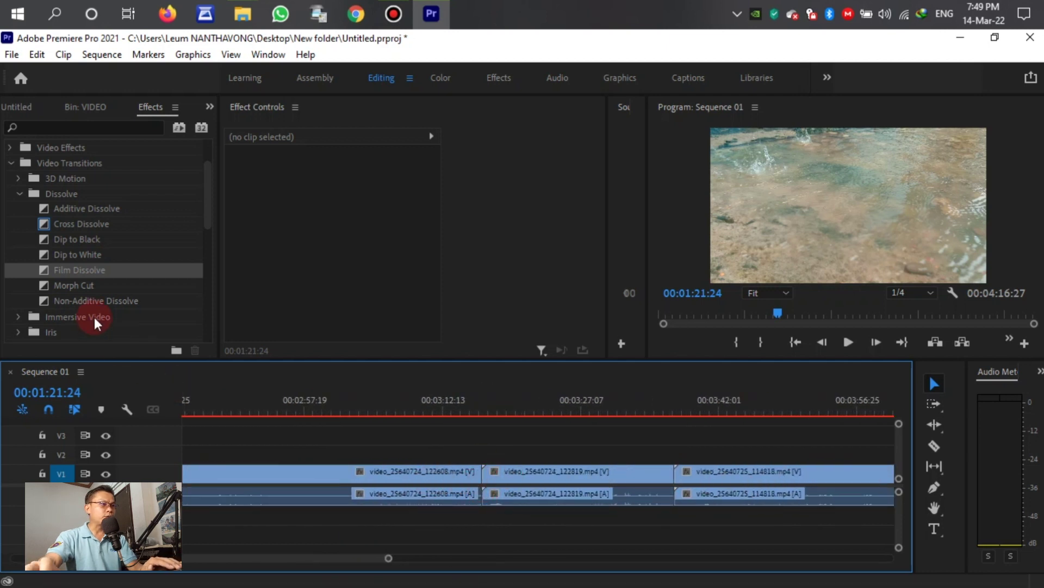
{"action": "scroll", "coordinate": [104, 263], "scroll_direction": "down", "scroll_amount": 2}
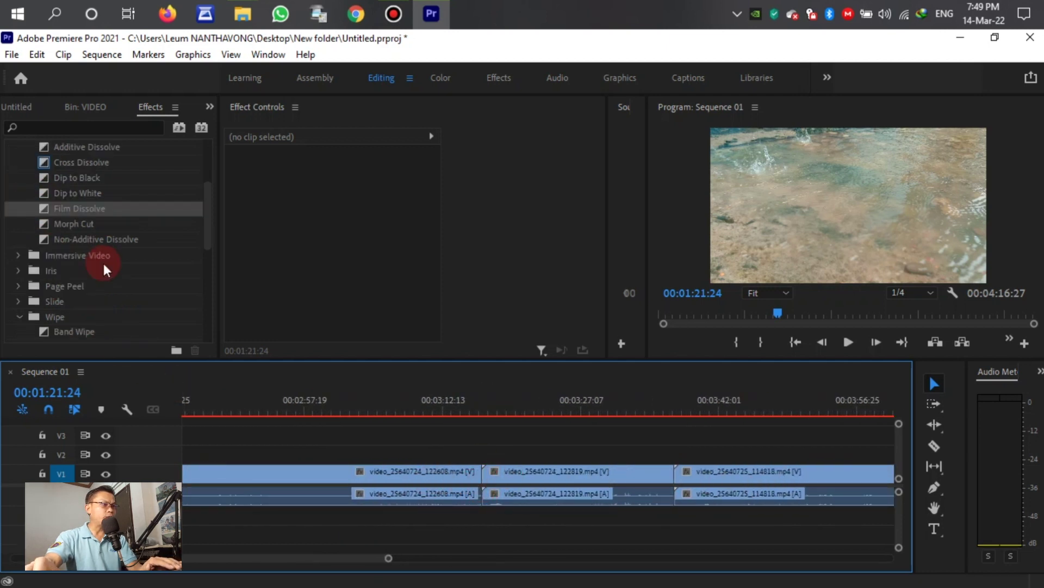
{"action": "left_click", "coordinate": [17, 270]}
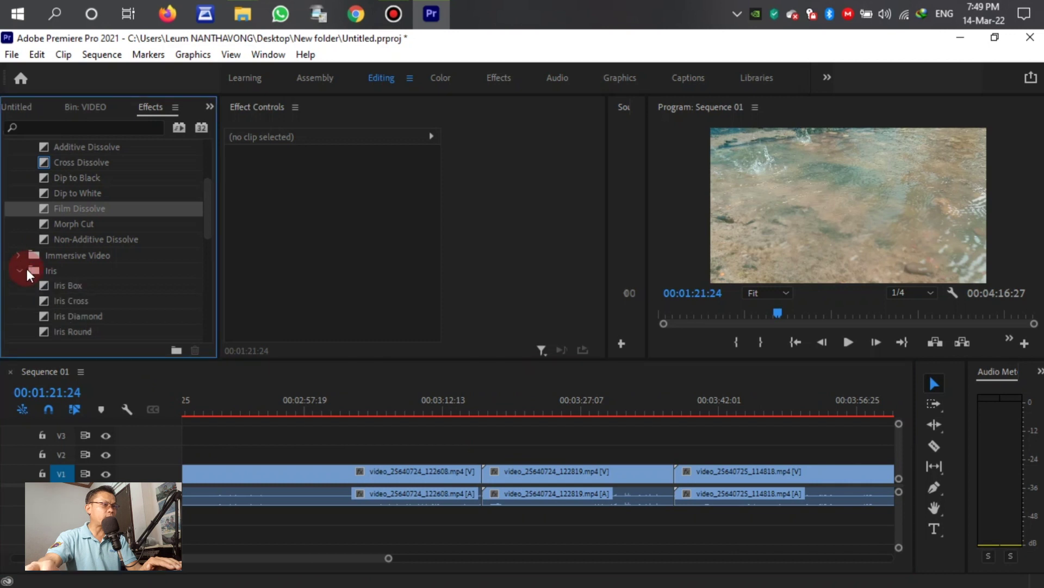
{"action": "scroll", "coordinate": [115, 287], "scroll_direction": "down", "scroll_amount": 1}
{"action": "left_click", "coordinate": [63, 287]}
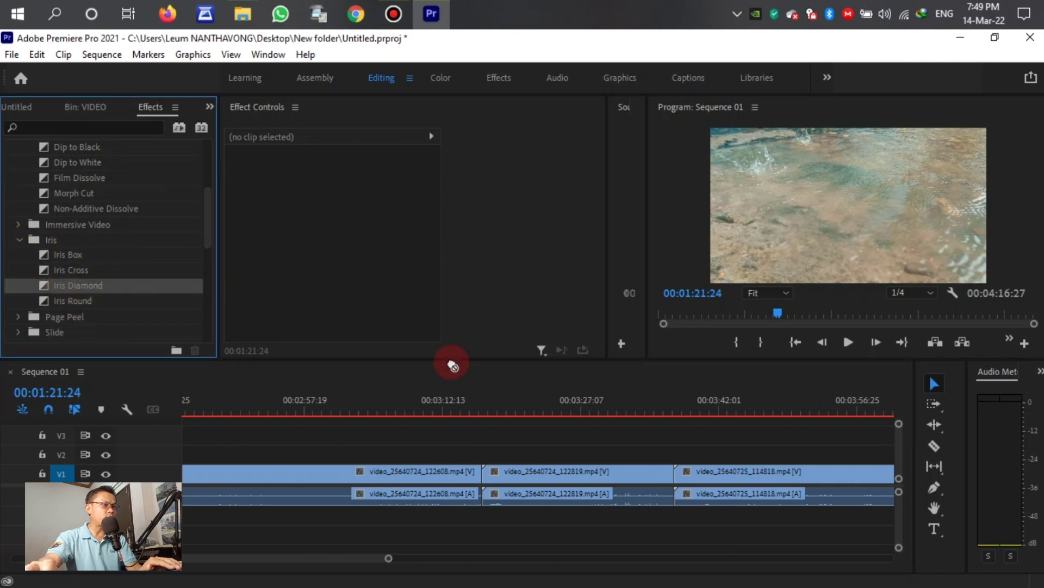
{"action": "left_click_drag", "start_coordinate": [452, 364], "coordinate": [487, 467]}
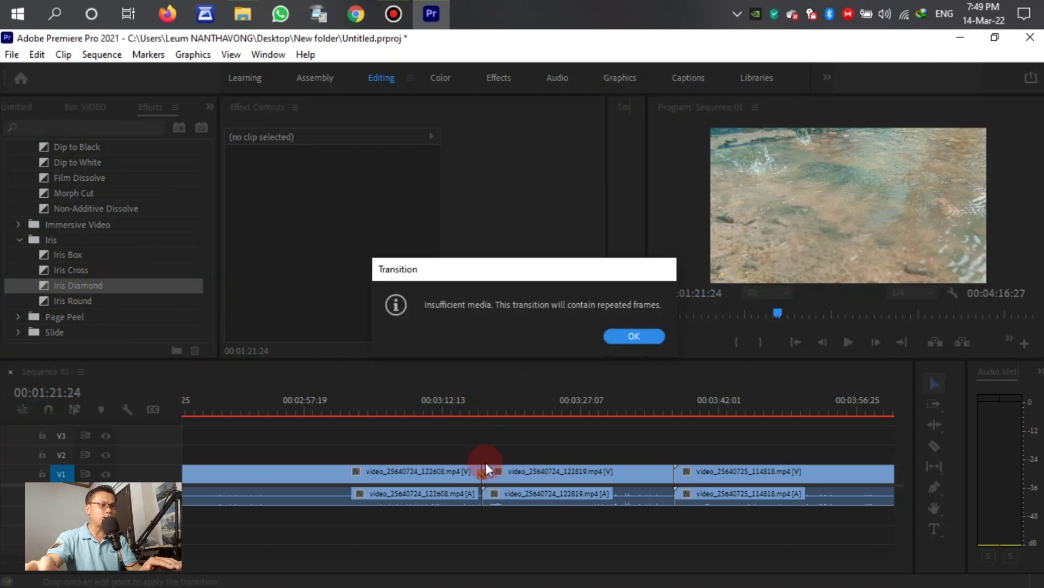
{"action": "left_click", "coordinate": [631, 333]}
Preview the Iris Diamond cut twice, then replace it with Iris Round.
{"action": "left_click", "coordinate": [480, 409]}
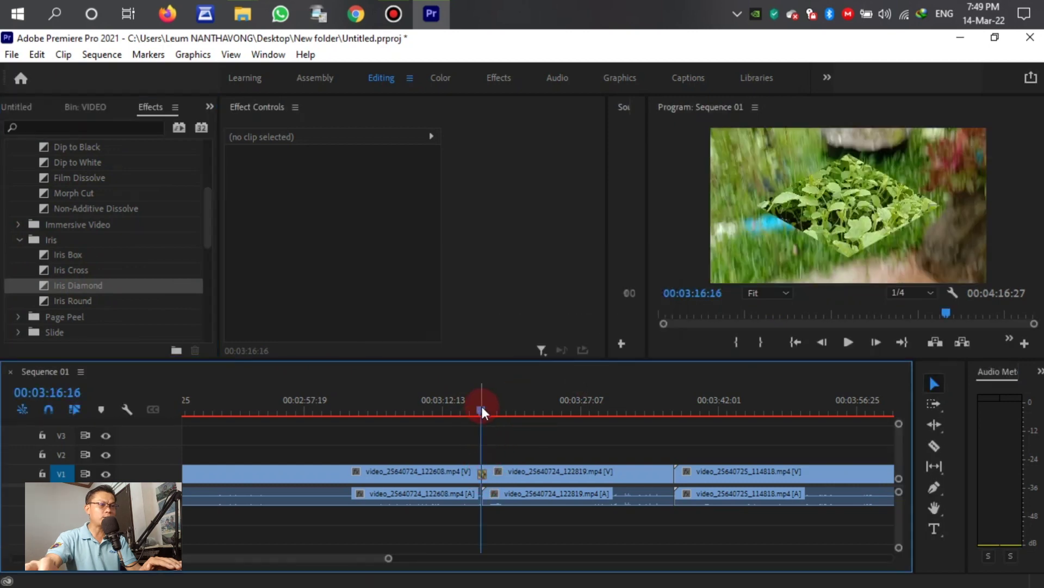
{"action": "left_click", "coordinate": [465, 402]}
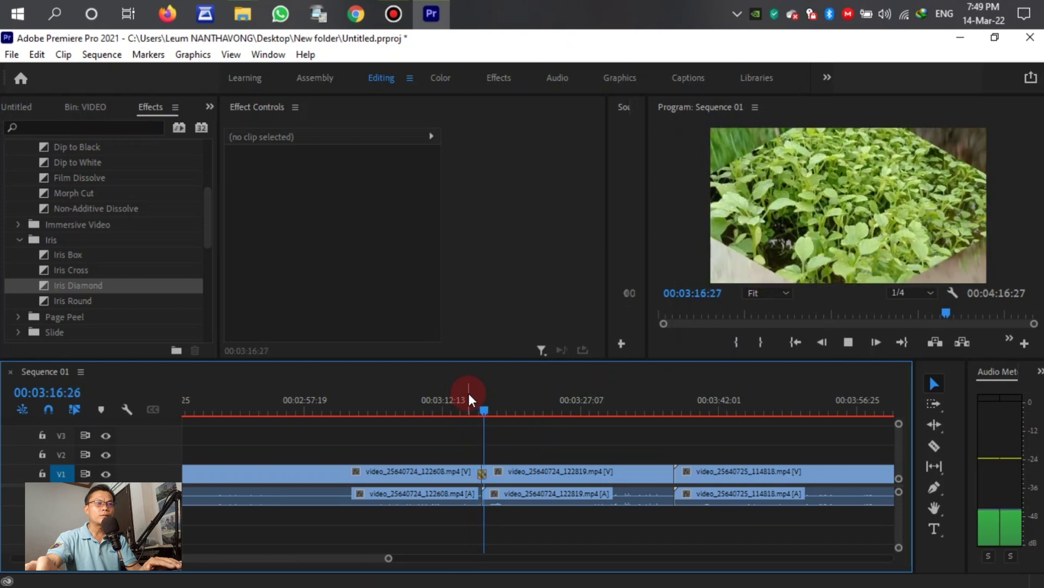
{"action": "left_click", "coordinate": [474, 397]}
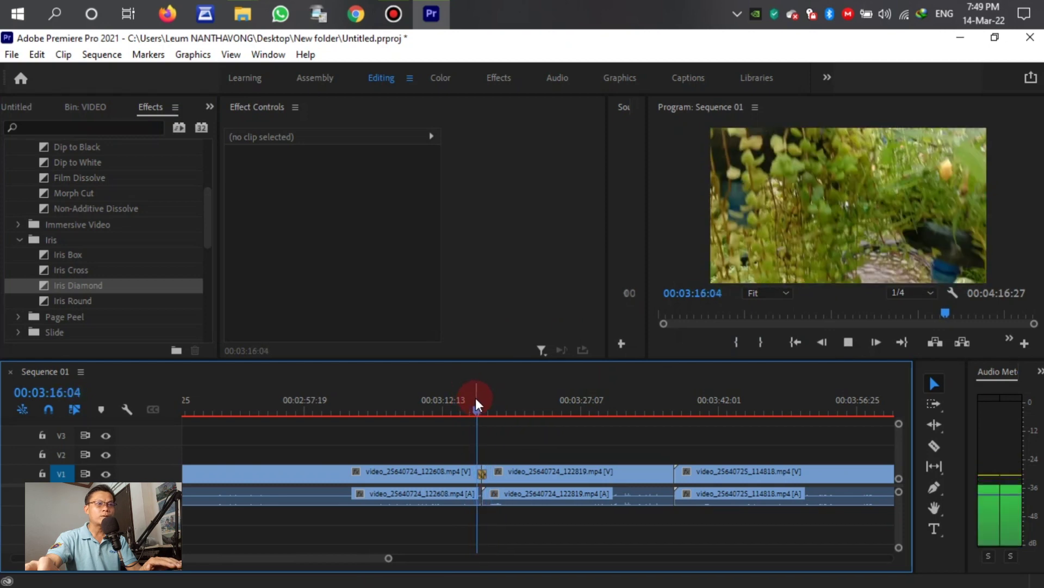
{"action": "key", "text": "space"}
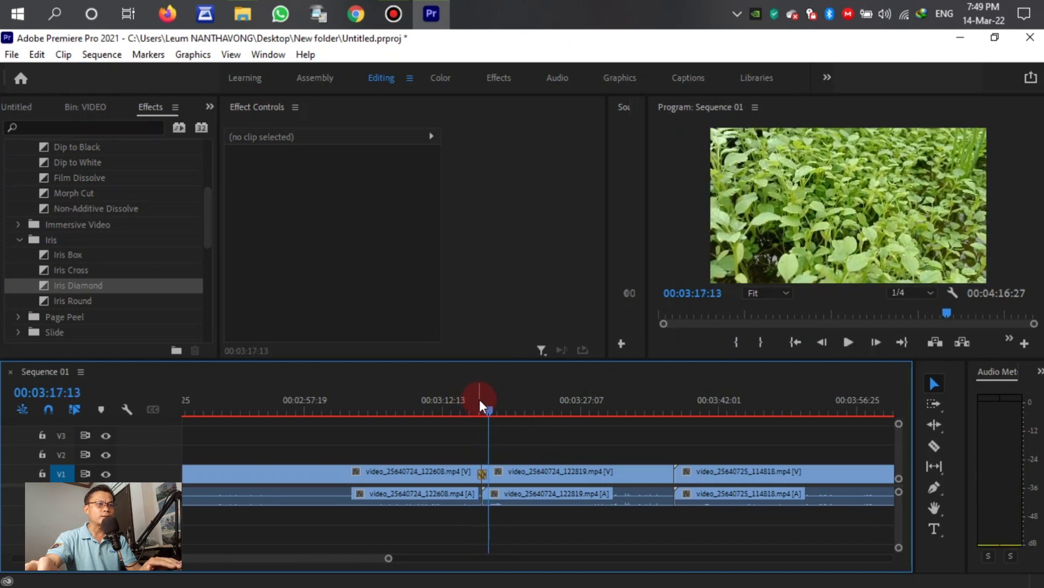
{"action": "left_click", "coordinate": [479, 399]}
{"action": "key", "text": "space"}
{"action": "key", "text": "space"}
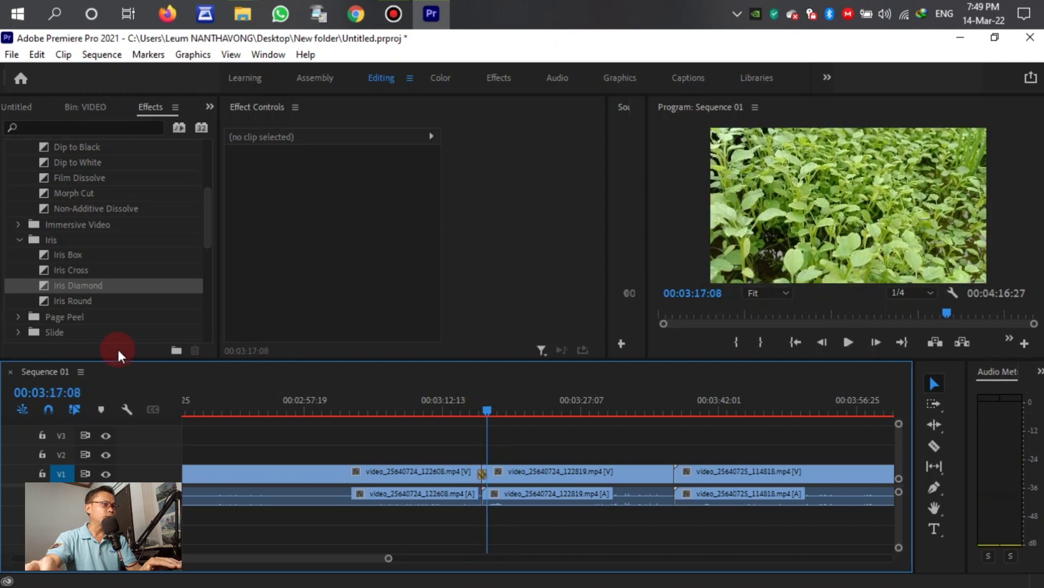
{"action": "mouse_move", "coordinate": [63, 301]}
{"action": "left_mouse_down"}
{"action": "mouse_move", "coordinate": [546, 366]}
{"action": "mouse_move", "coordinate": [484, 473]}
{"action": "left_mouse_up"}
{"action": "left_click", "coordinate": [479, 409]}
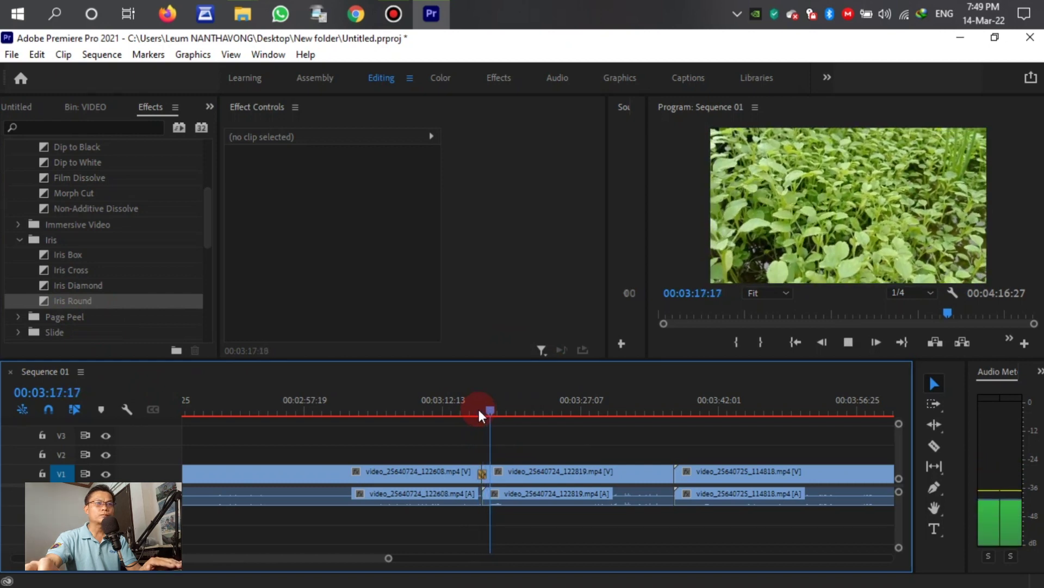
Apply Slide to the cut between clips 122819 and 114818, accepting the repeated-frames warning.
{"action": "key", "text": "space"}
{"action": "scroll", "coordinate": [723, 494], "scroll_direction": "down", "scroll_amount": 1}
{"action": "scroll", "coordinate": [726, 479], "scroll_direction": "down", "scroll_amount": 3}
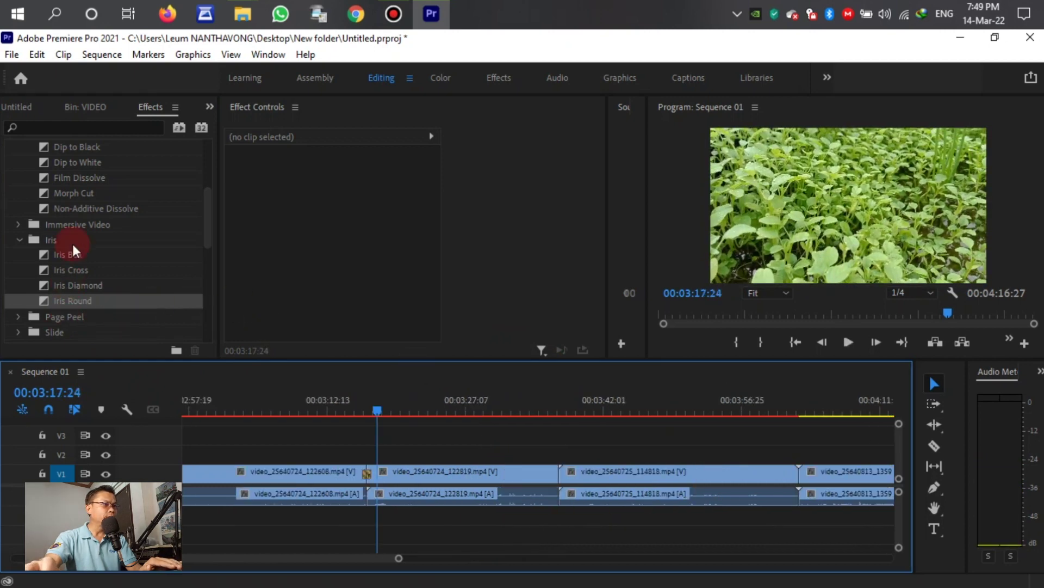
{"action": "scroll", "coordinate": [60, 206], "scroll_direction": "up", "scroll_amount": 2}
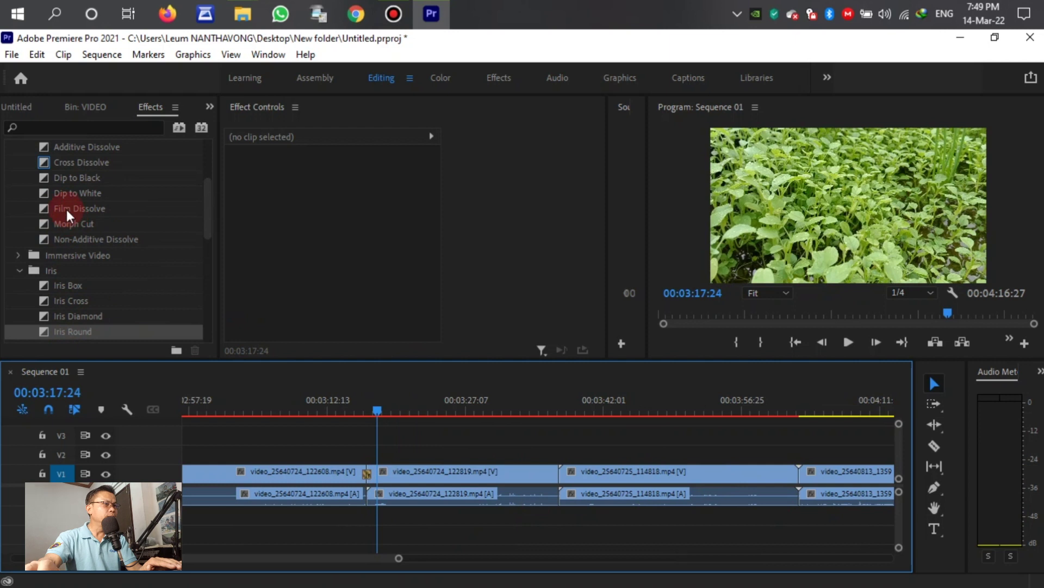
{"action": "scroll", "coordinate": [77, 240], "scroll_direction": "down", "scroll_amount": 5}
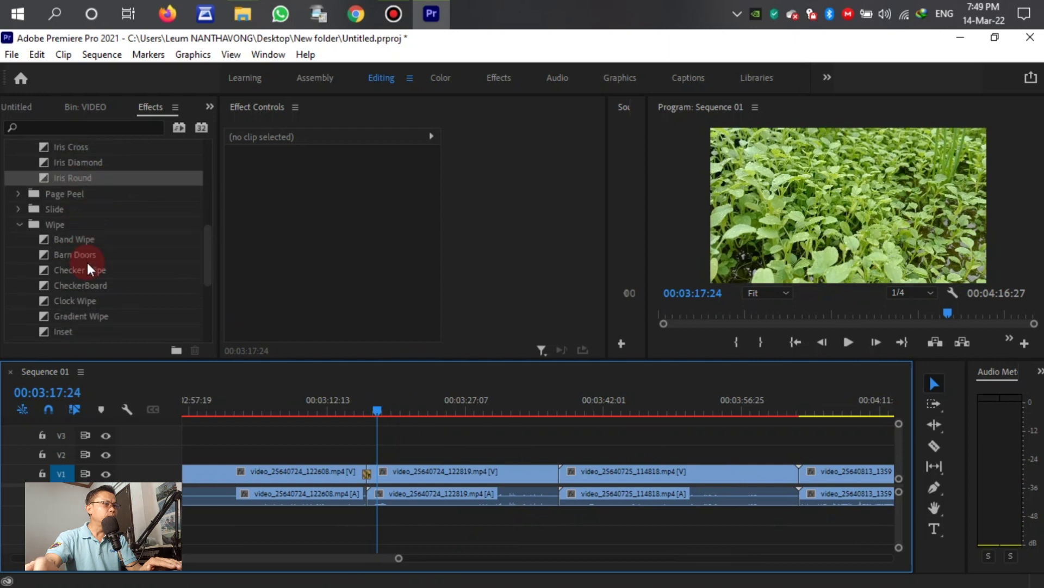
{"action": "left_click", "coordinate": [19, 208]}
{"action": "left_click_drag", "start_coordinate": [62, 272], "coordinate": [566, 473]}
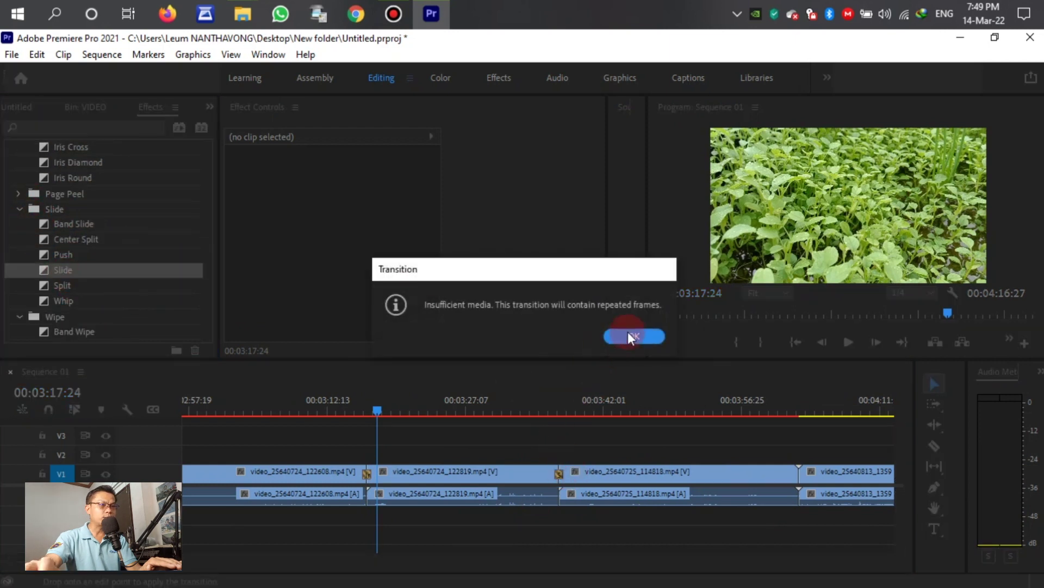
{"action": "left_click", "coordinate": [631, 336]}
Play back the new Slide transition from just before the cut.
{"action": "left_click", "coordinate": [555, 409]}
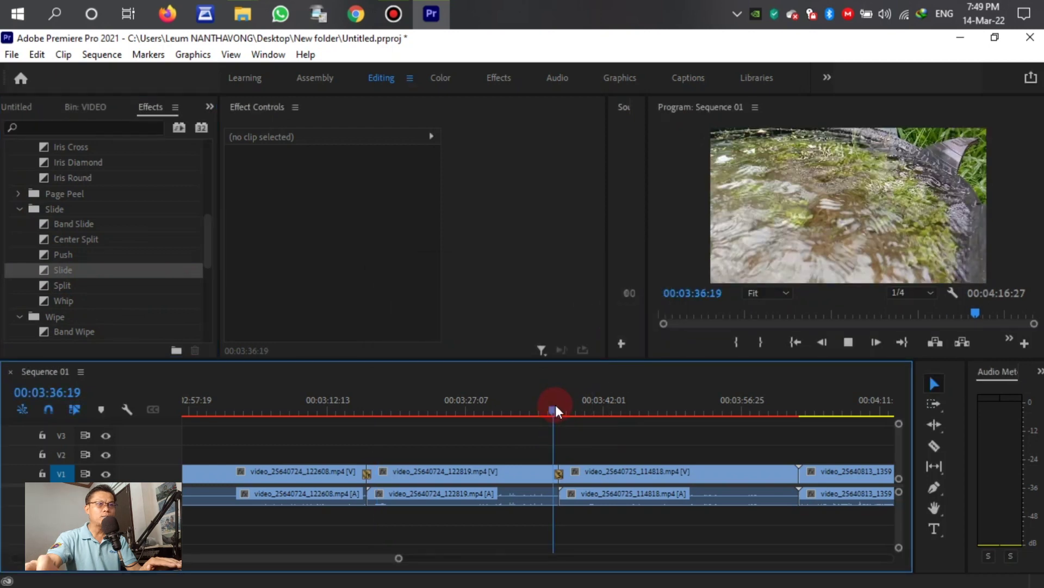
{"action": "left_click", "coordinate": [550, 404]}
{"action": "key", "text": "space"}
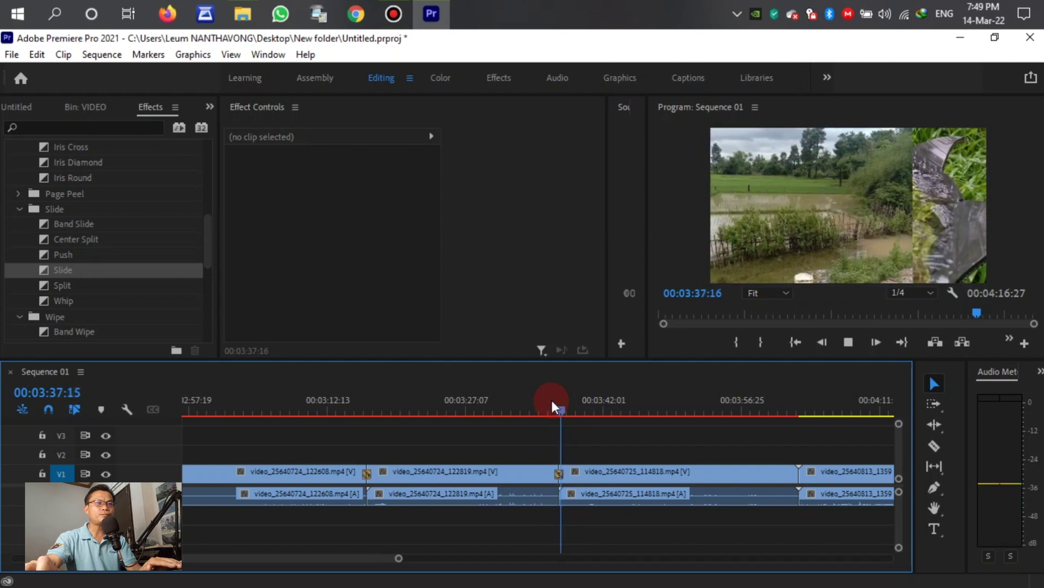
{"action": "key", "text": "space"}
{"action": "scroll", "coordinate": [511, 496], "scroll_direction": "down", "scroll_amount": 4}
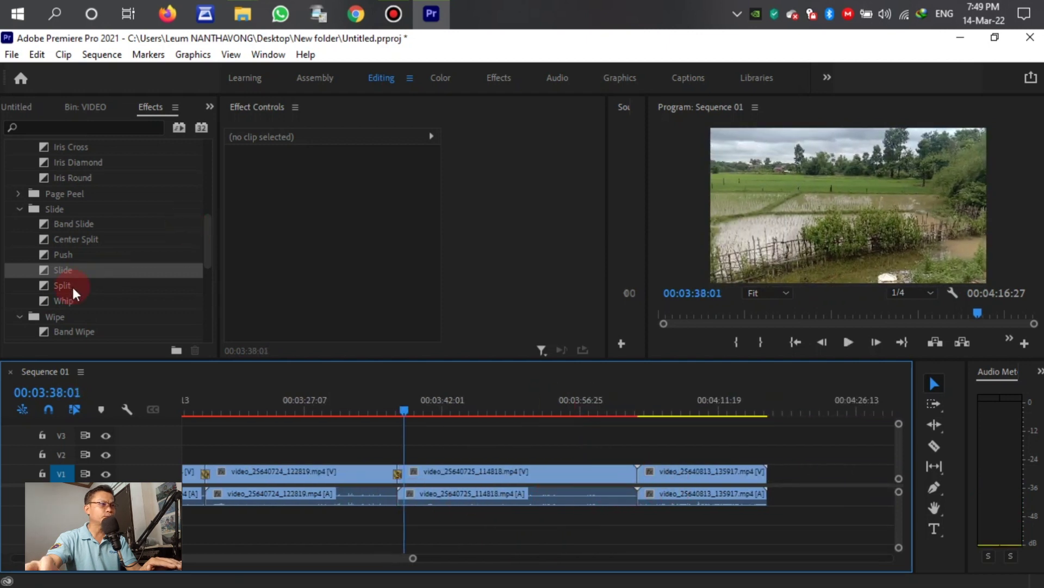
Put a Whip transition on the cut between clips 114818 and 135917 and play it back.
{"action": "mouse_move", "coordinate": [58, 300]}
{"action": "left_mouse_down"}
{"action": "mouse_move", "coordinate": [644, 472]}
{"action": "mouse_move", "coordinate": [639, 461]}
{"action": "left_mouse_up"}
{"action": "left_click", "coordinate": [635, 351]}
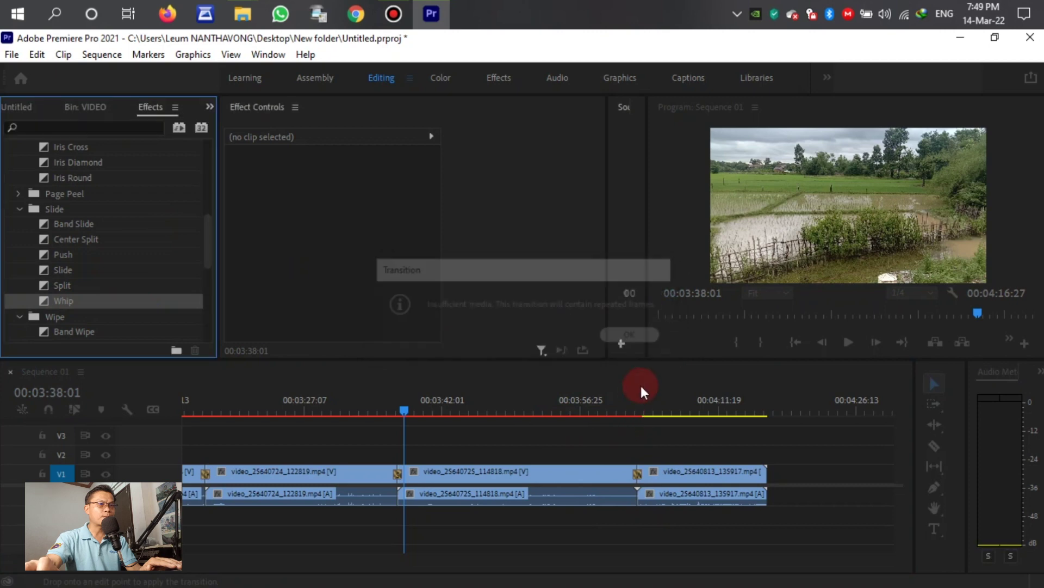
{"action": "left_click", "coordinate": [634, 398]}
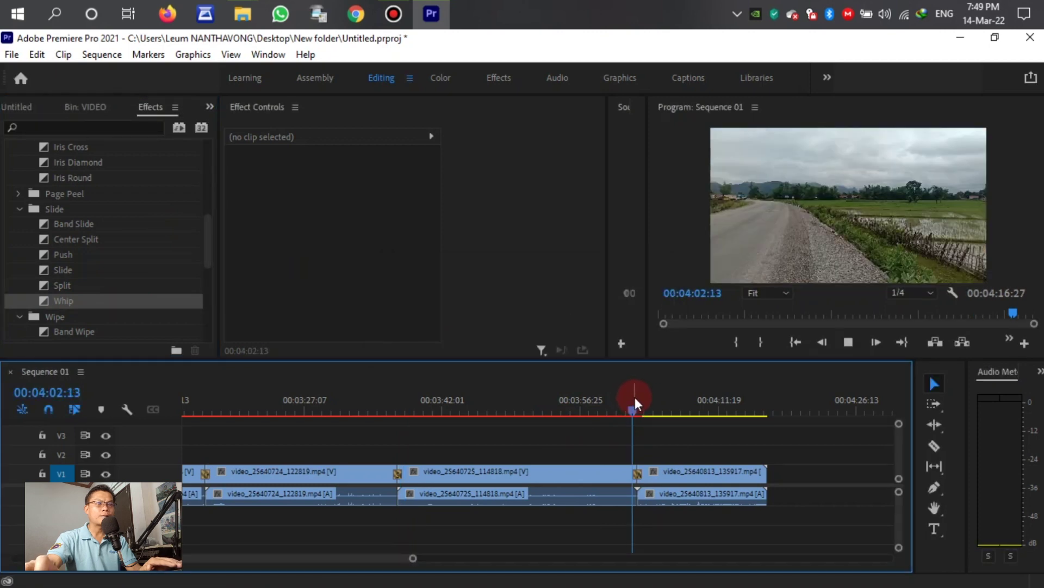
{"action": "key", "text": "space"}
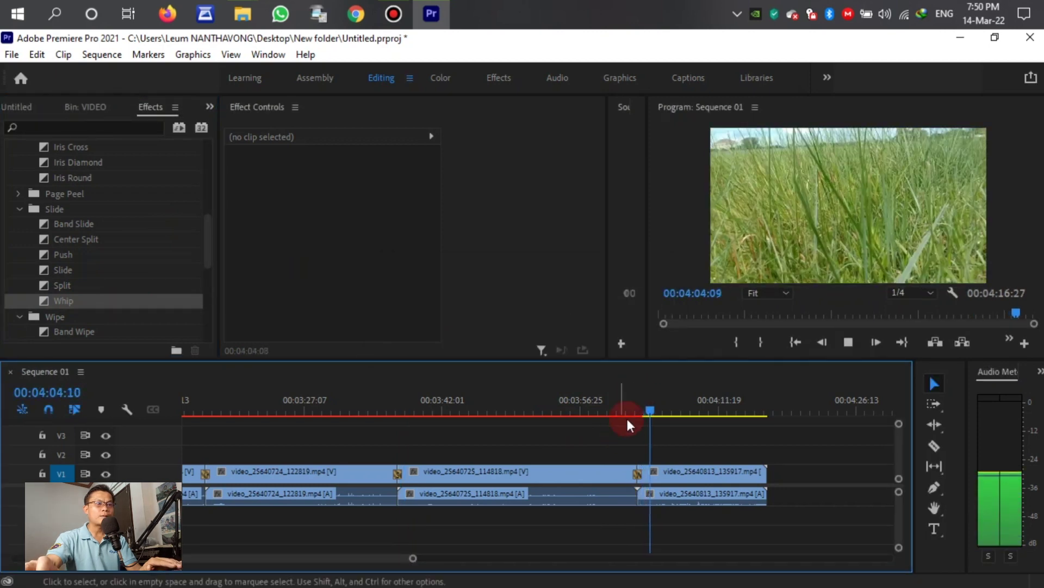
{"action": "left_click", "coordinate": [632, 402]}
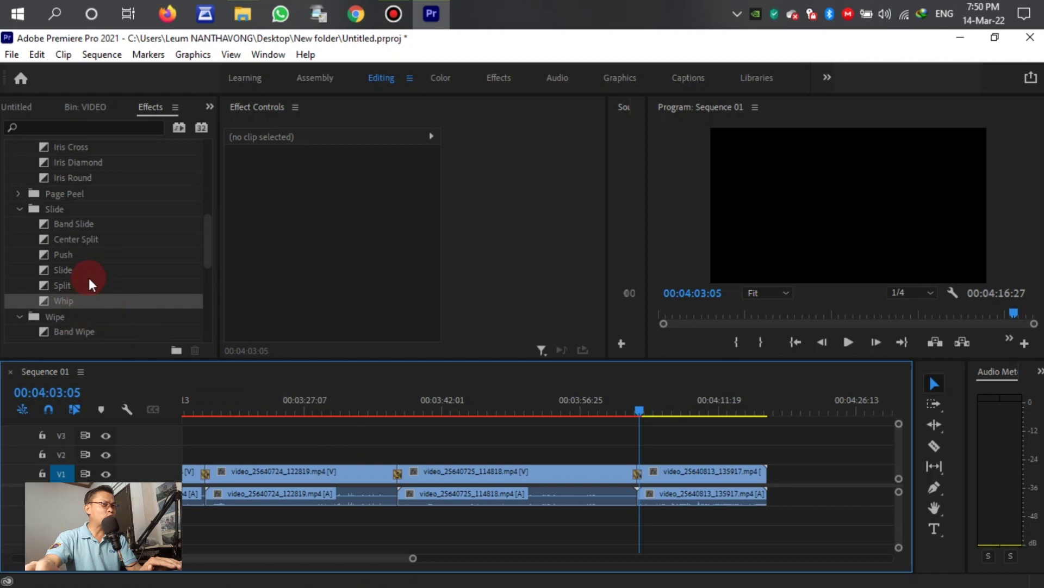
{"action": "scroll", "coordinate": [88, 276], "scroll_direction": "down", "scroll_amount": 1}
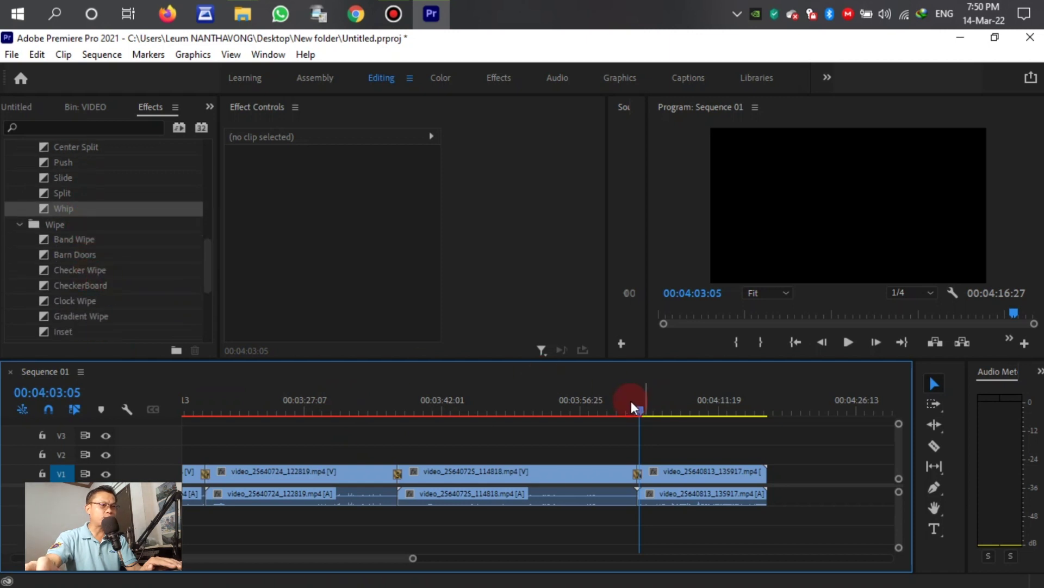
Swap the Whip on the last cut for the Pinwheel wipe, dismissing the repeated-frames warning.
{"action": "left_click_drag", "start_coordinate": [632, 402], "coordinate": [632, 404]}
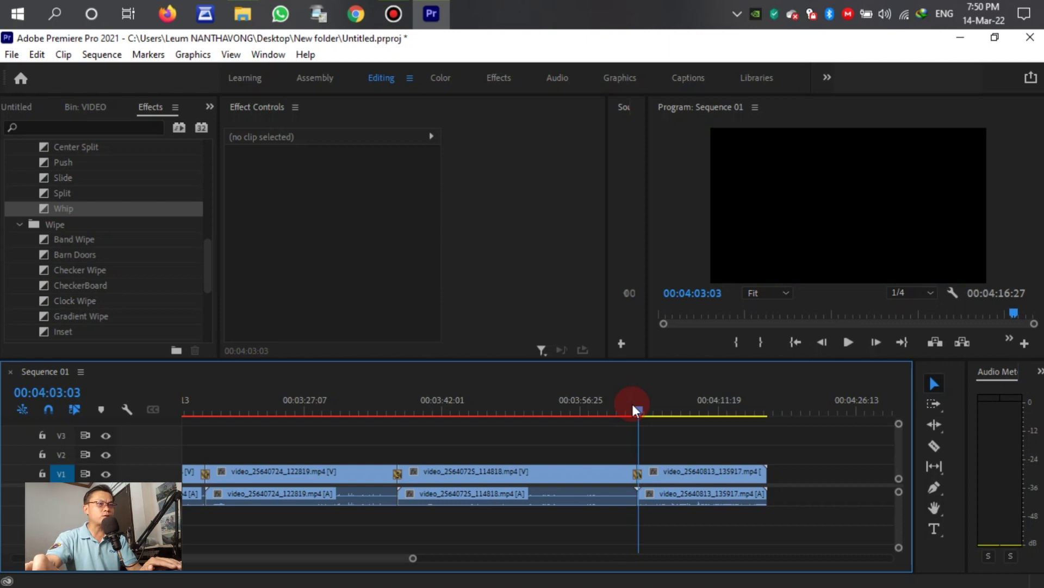
{"action": "scroll", "coordinate": [67, 277], "scroll_direction": "down", "scroll_amount": 2}
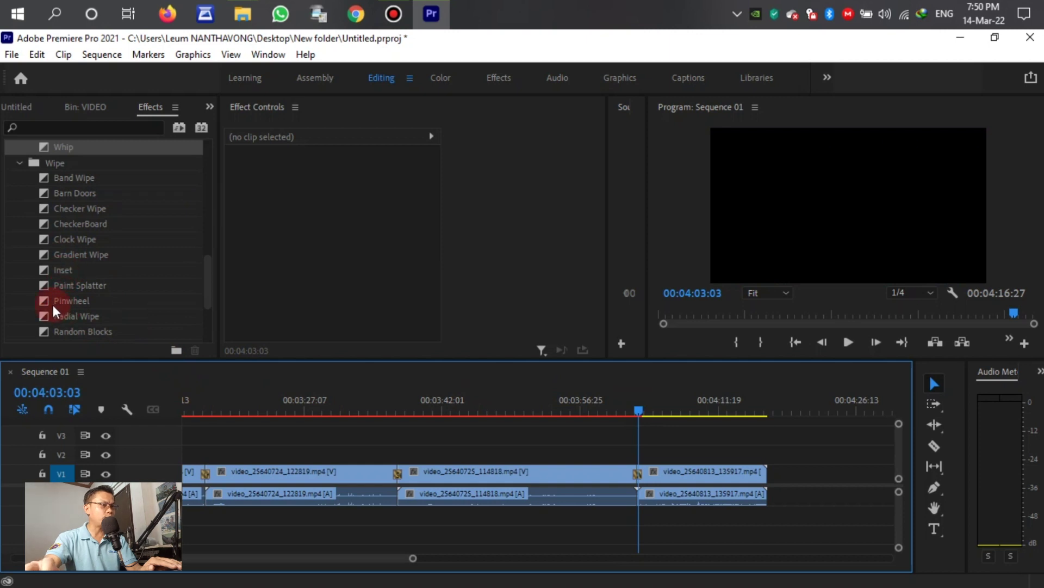
{"action": "left_click_drag", "start_coordinate": [55, 307], "coordinate": [195, 293]}
{"action": "left_click_drag", "start_coordinate": [647, 477], "coordinate": [648, 478]}
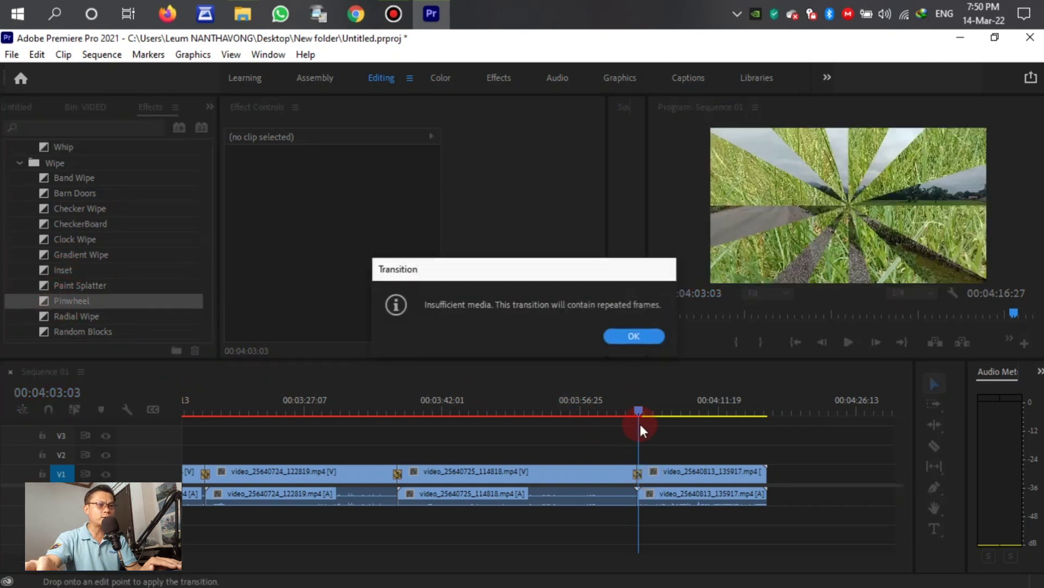
{"action": "key", "text": "Return"}
{"action": "left_click", "coordinate": [626, 393]}
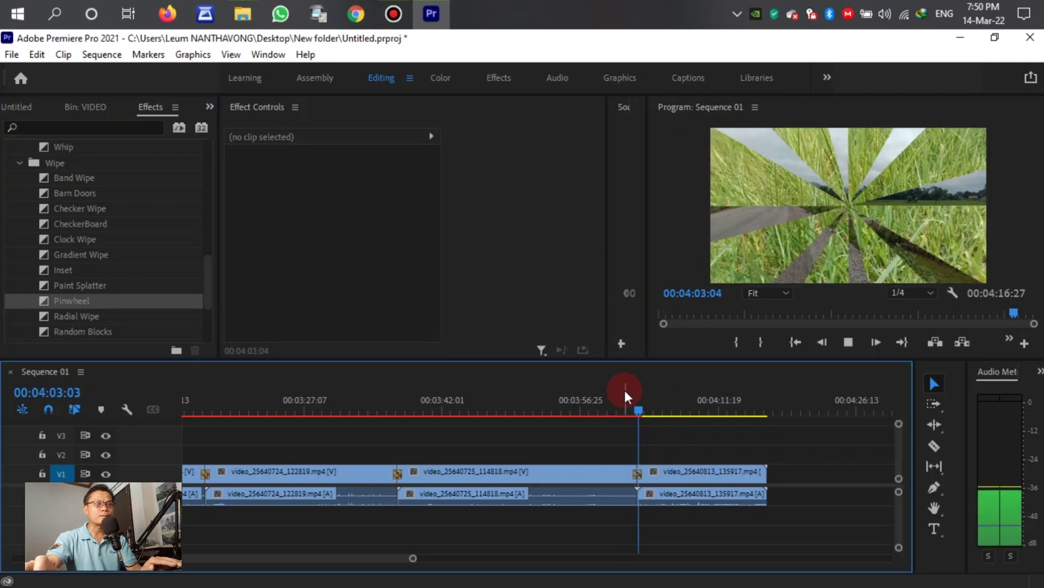
Select the Pinwheel transition and trim it from 00:00:00:22 to 00:00:00:16.
{"action": "left_click", "coordinate": [638, 472]}
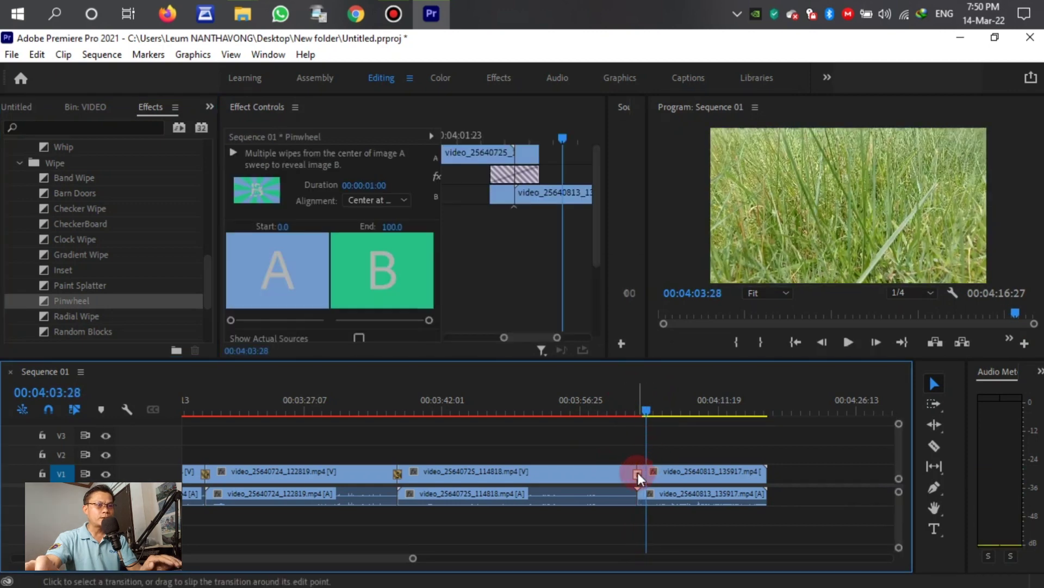
{"action": "scroll", "coordinate": [637, 473], "scroll_direction": "up", "scroll_amount": 3}
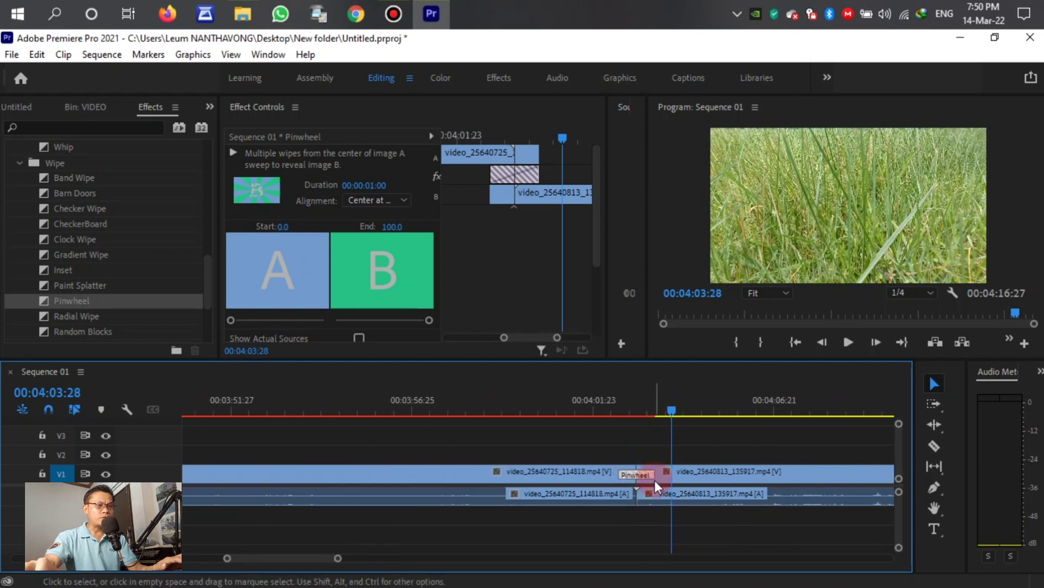
{"action": "scroll", "coordinate": [626, 483], "scroll_direction": "up", "scroll_amount": 2}
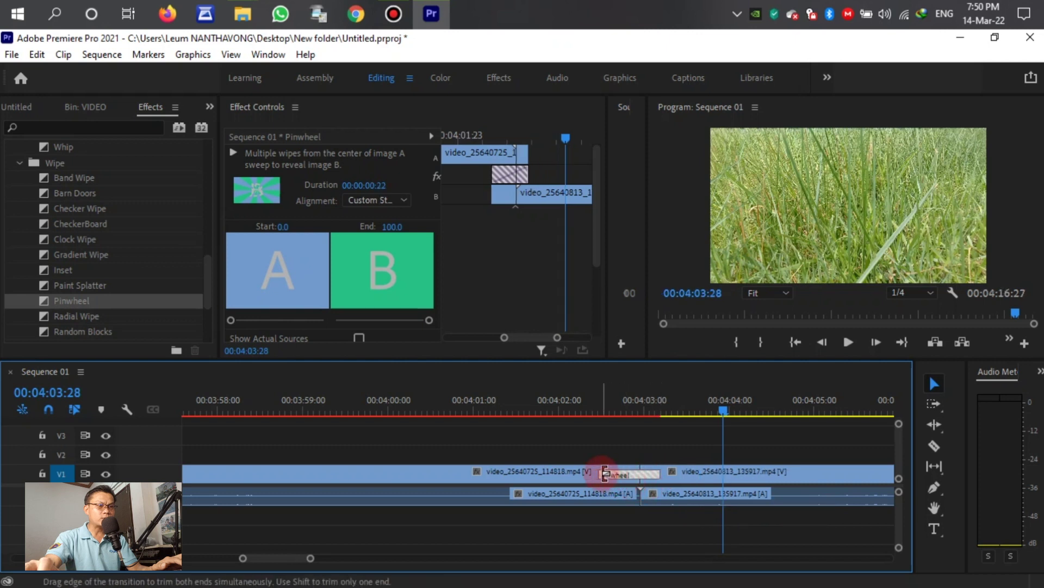
Replay the shortened 16-frame Pinwheel several times, then zoom the timeline out to the whole sequence.
{"action": "left_click", "coordinate": [609, 403]}
{"action": "key", "text": "space"}
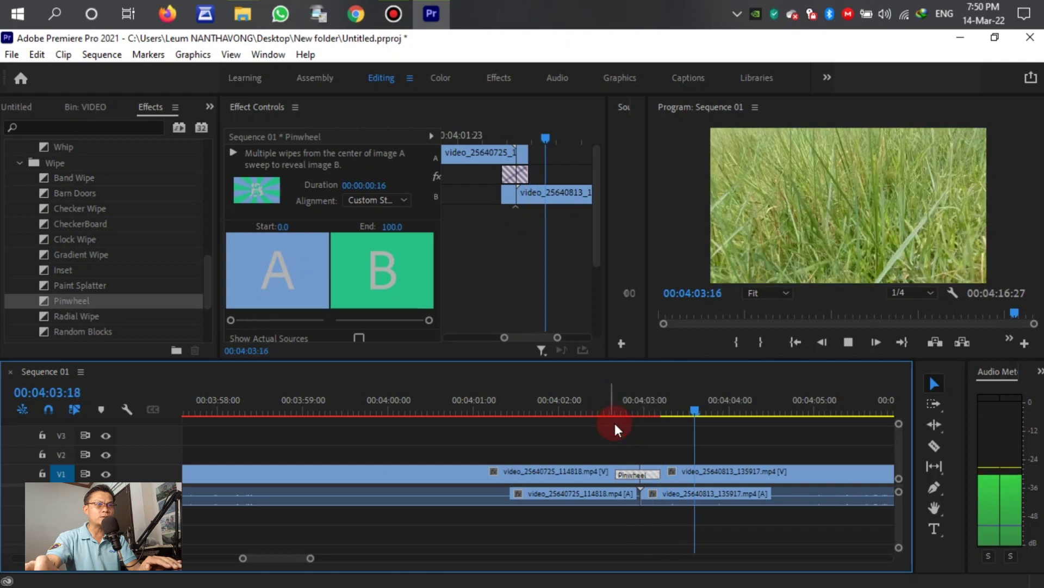
{"action": "left_click", "coordinate": [608, 413]}
{"action": "key", "text": "space"}
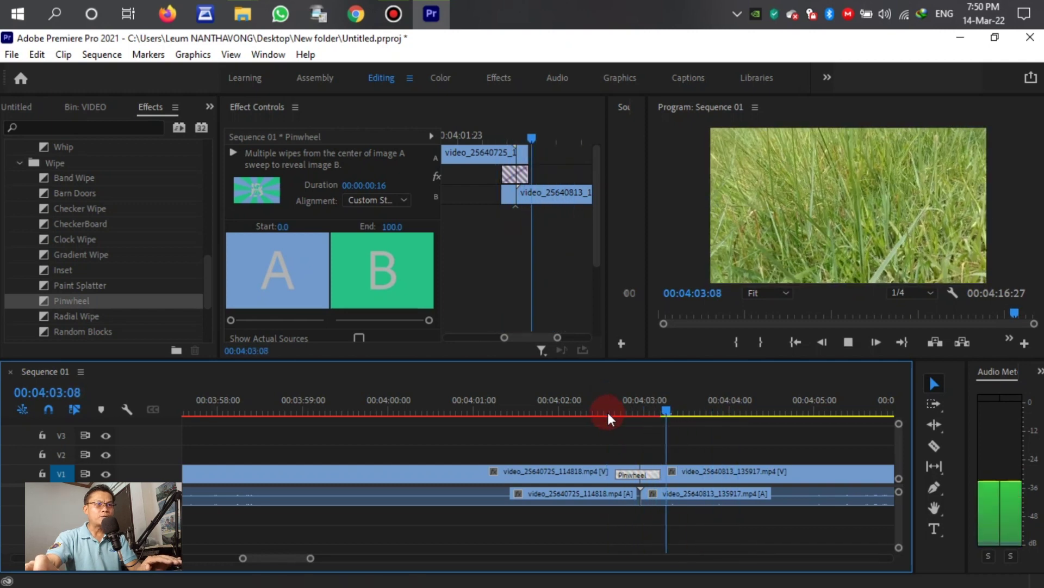
{"action": "left_click", "coordinate": [605, 403]}
{"action": "key", "text": "space"}
{"action": "left_click", "coordinate": [605, 400]}
{"action": "key", "text": "space"}
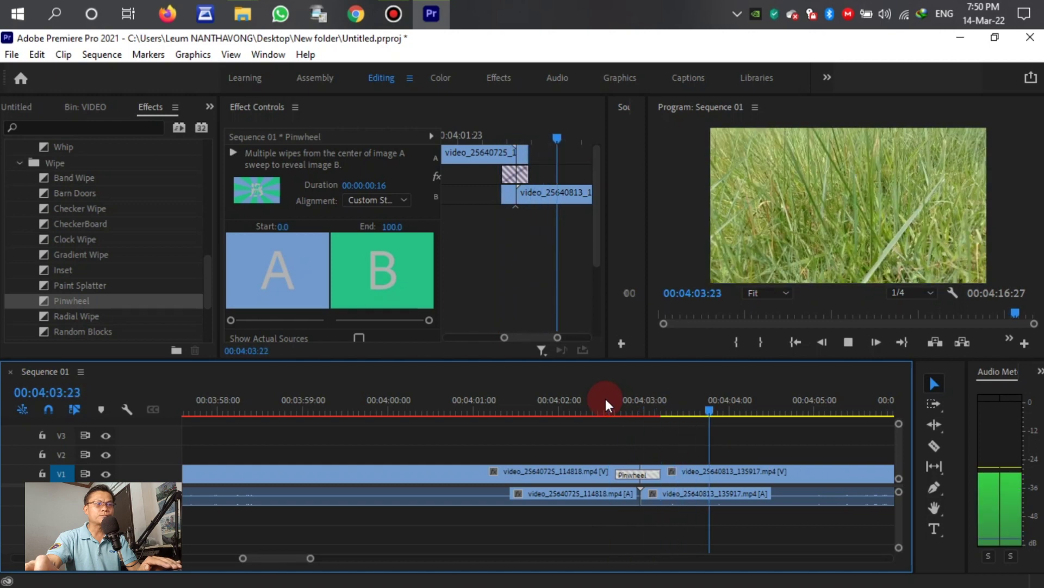
{"action": "left_click", "coordinate": [605, 399]}
{"action": "key", "text": "space"}
{"action": "key", "text": "space"}
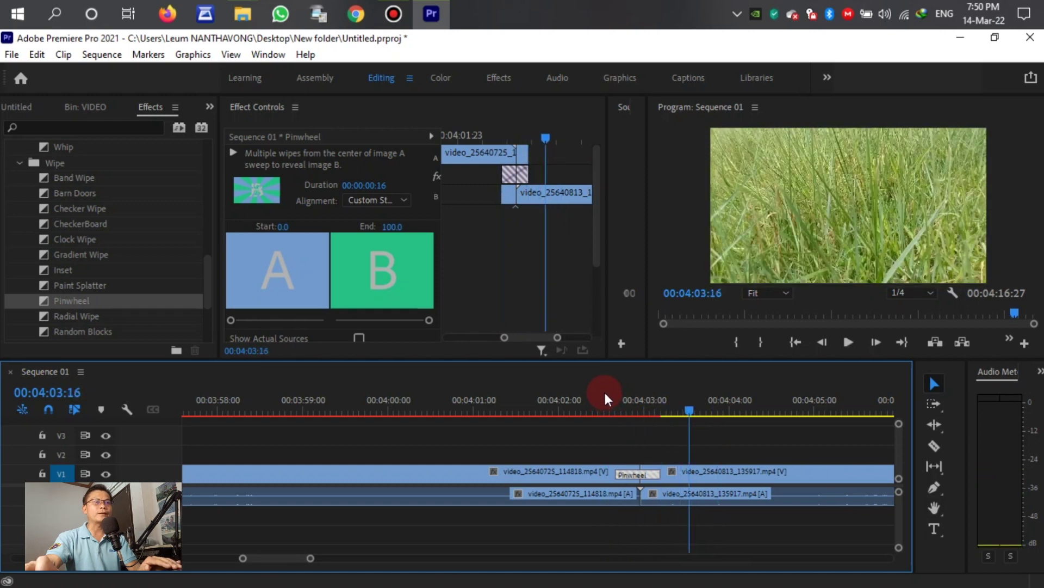
{"action": "key", "text": "minus"}
{"action": "key", "text": "minus"}
{"action": "key", "text": "minus"}
{"action": "key", "text": "minus"}
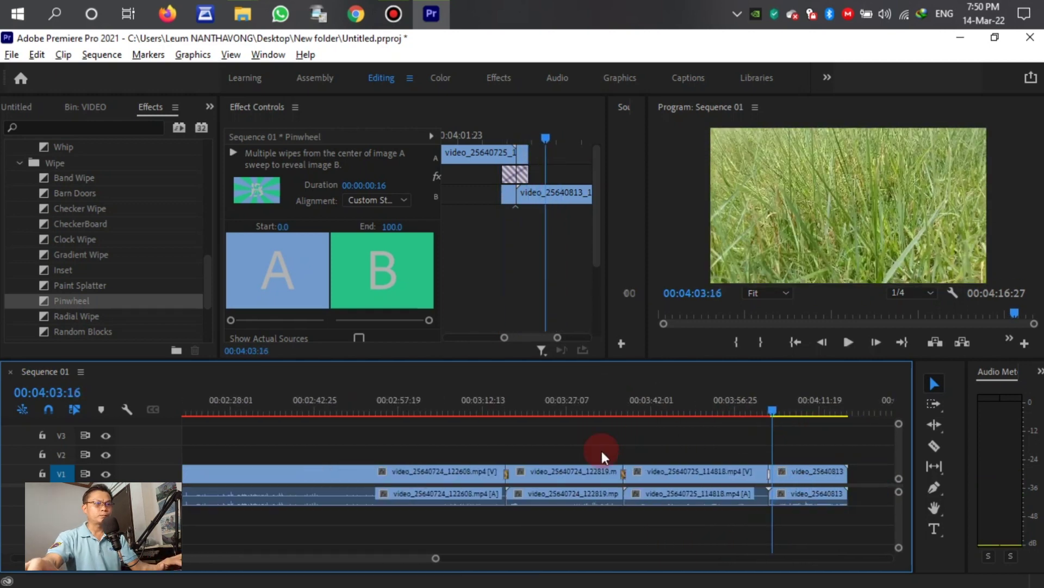
{"action": "key", "text": "minus"}
{"action": "key", "text": "minus"}
{"action": "key", "text": "minus"}
{"action": "key", "text": "minus"}
{"action": "key", "text": "minus"}
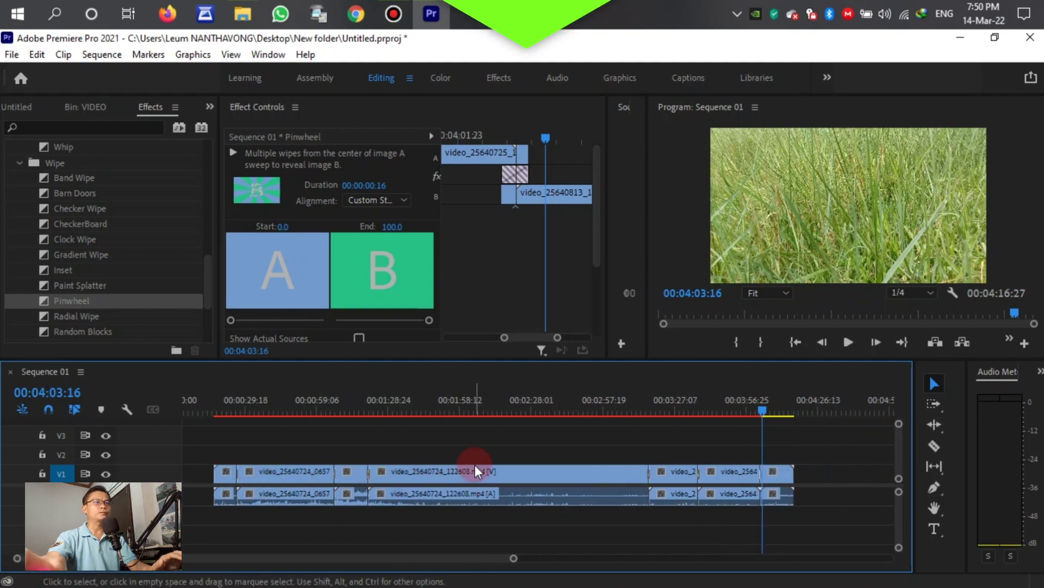